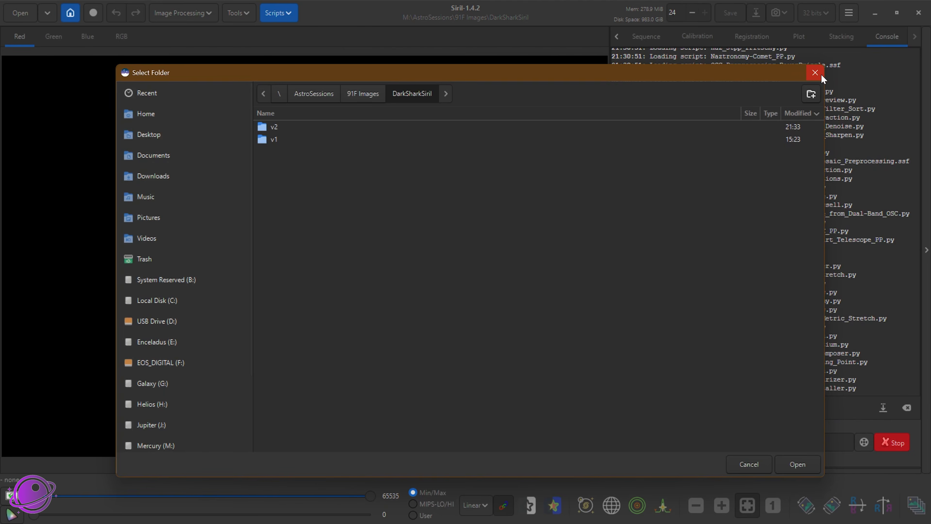
- Dismiss the folder selection, then launch the Script_Launcher.py utility and look through the Naztronomy_Dark-Shark-Nebula_v4 workflow
{"action": "left_click", "coordinate": [817, 73]}
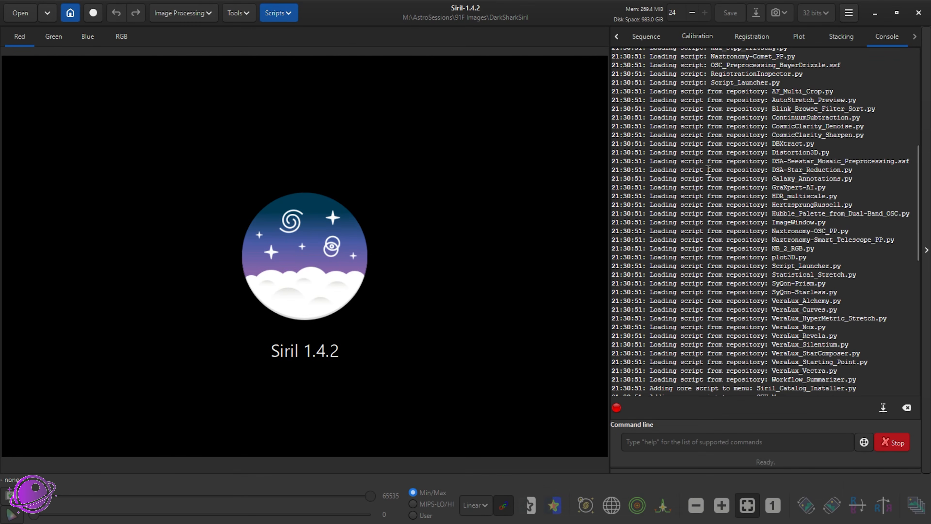
{"action": "left_click", "coordinate": [292, 13]}
{"action": "mouse_move", "coordinate": [293, 49]}
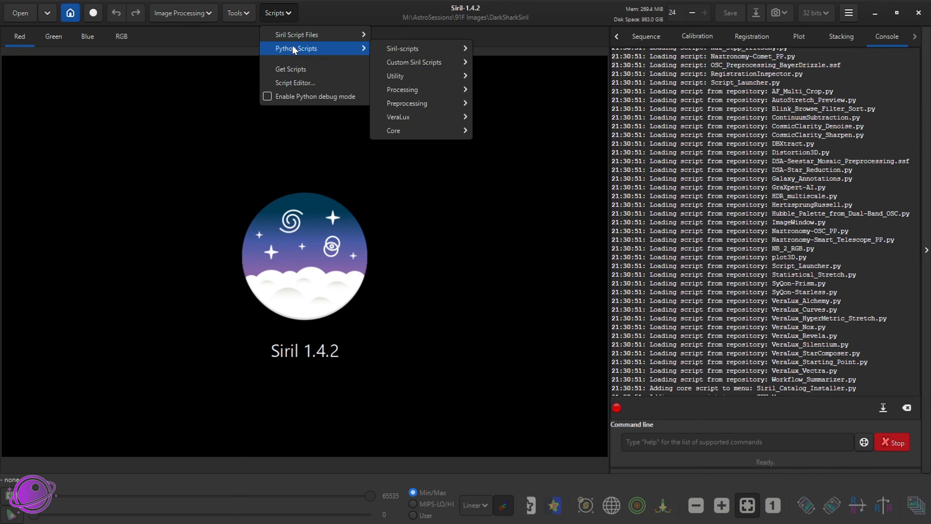
{"action": "mouse_move", "coordinate": [421, 81]}
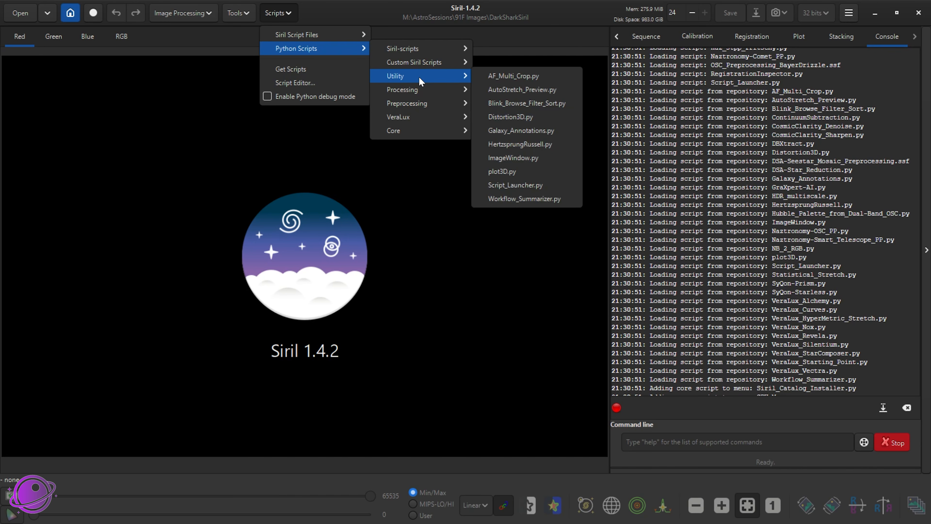
{"action": "left_click", "coordinate": [515, 185]}
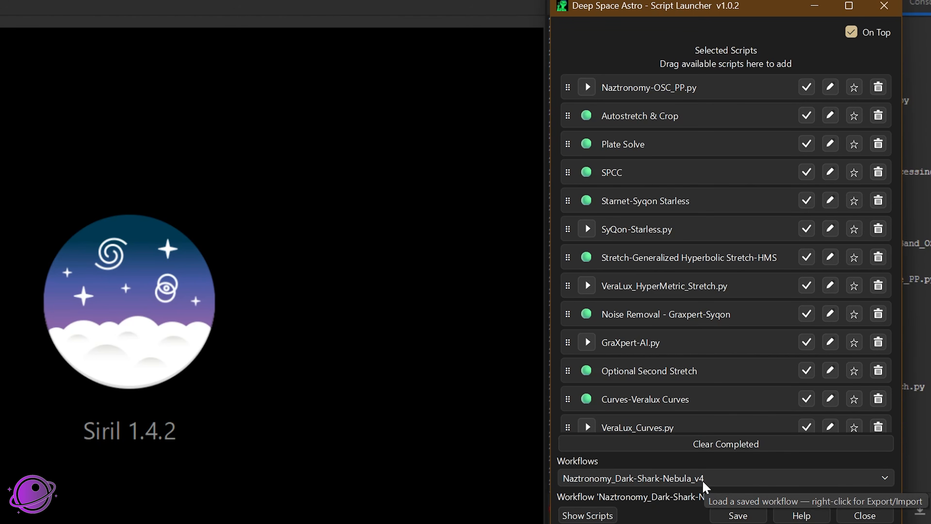
{"action": "scroll", "coordinate": [660, 200], "scroll_direction": "down", "scroll_amount": 5}
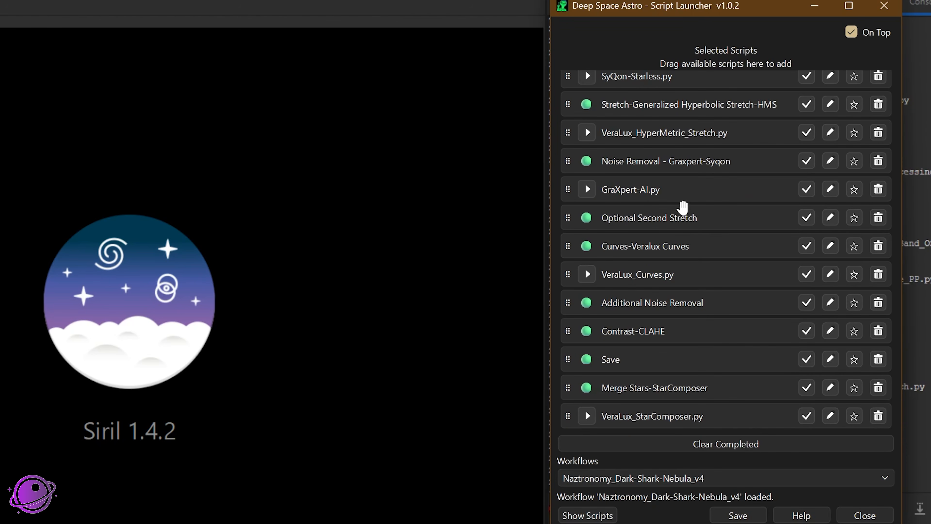
{"action": "scroll", "coordinate": [660, 330], "scroll_direction": "up", "scroll_amount": 5}
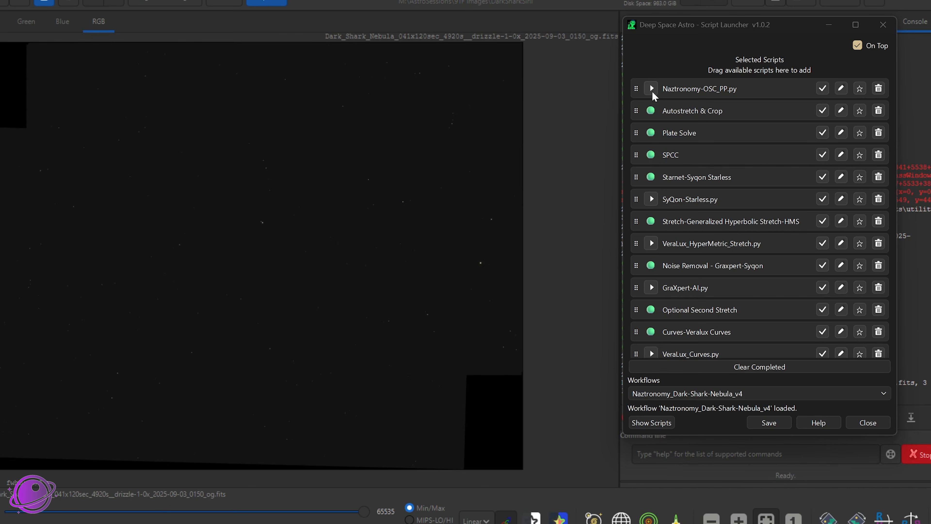
- Review the processing options of the Naztronomy-OSC_PP.py preprocessing script, and mark that script as completed in the workflow list
{"action": "left_click", "coordinate": [266, 3]}
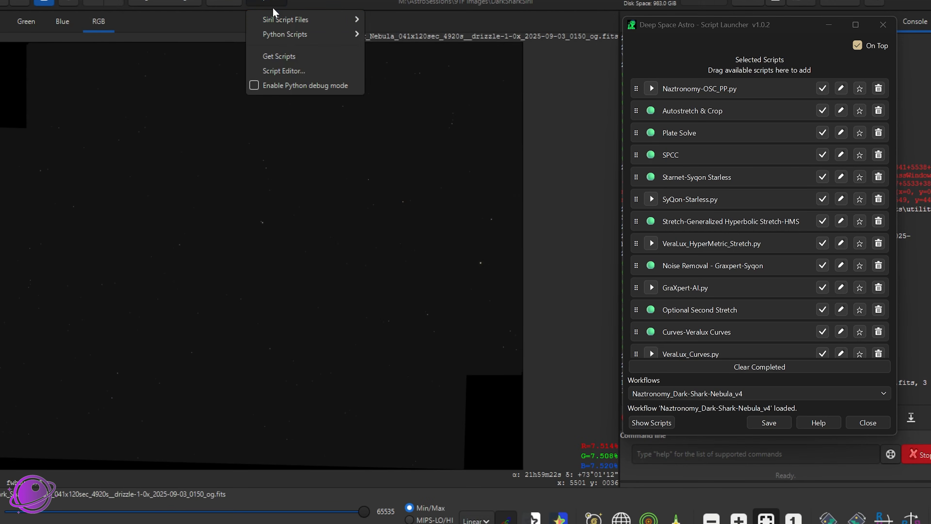
{"action": "mouse_move", "coordinate": [290, 35]}
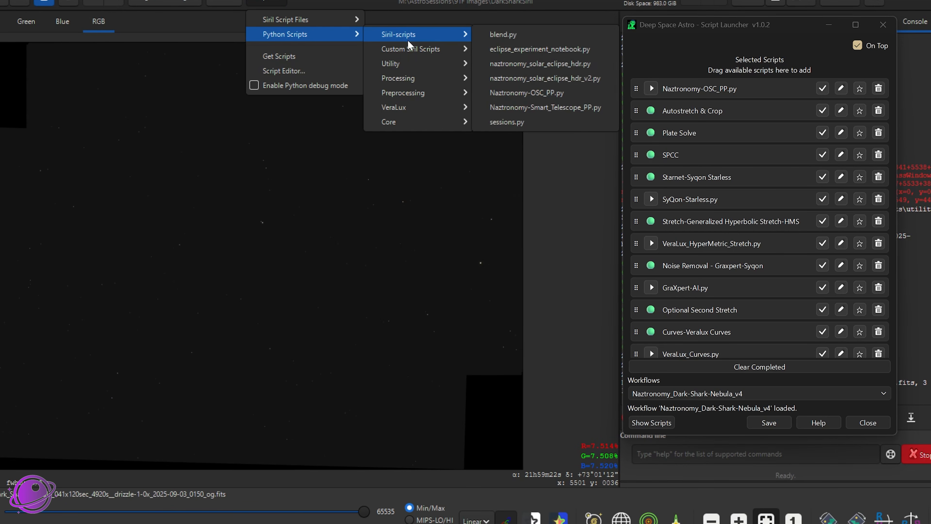
{"action": "mouse_move", "coordinate": [425, 35]}
{"action": "left_click", "coordinate": [550, 93]}
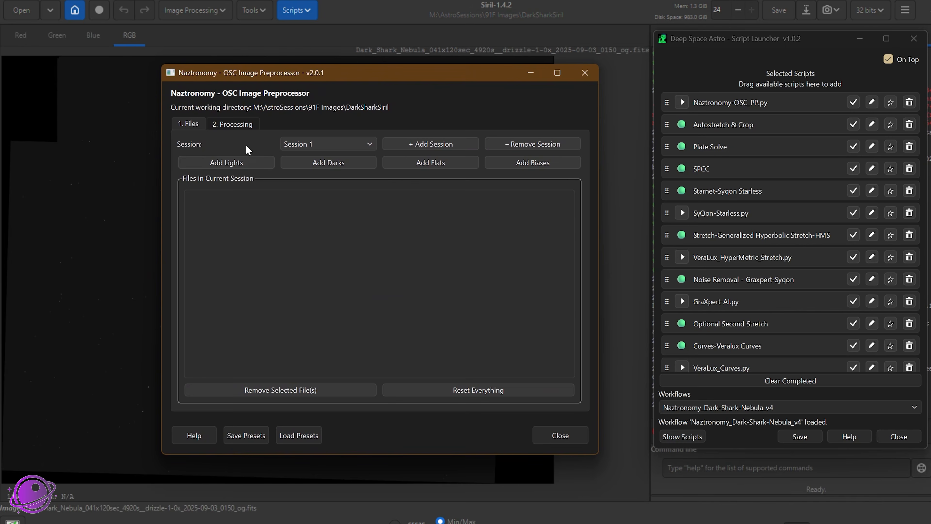
{"action": "left_click", "coordinate": [212, 113]}
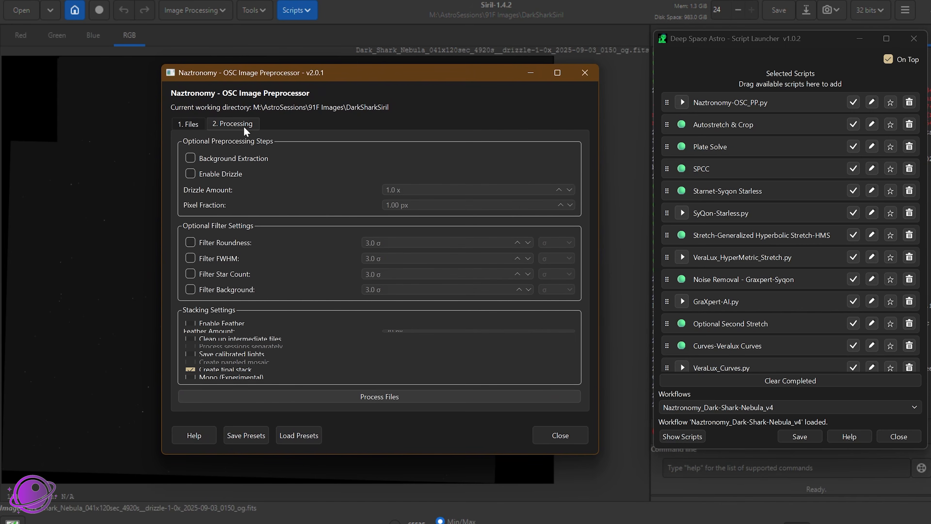
{"action": "left_click_drag", "start_coordinate": [413, 455], "coordinate": [416, 521]}
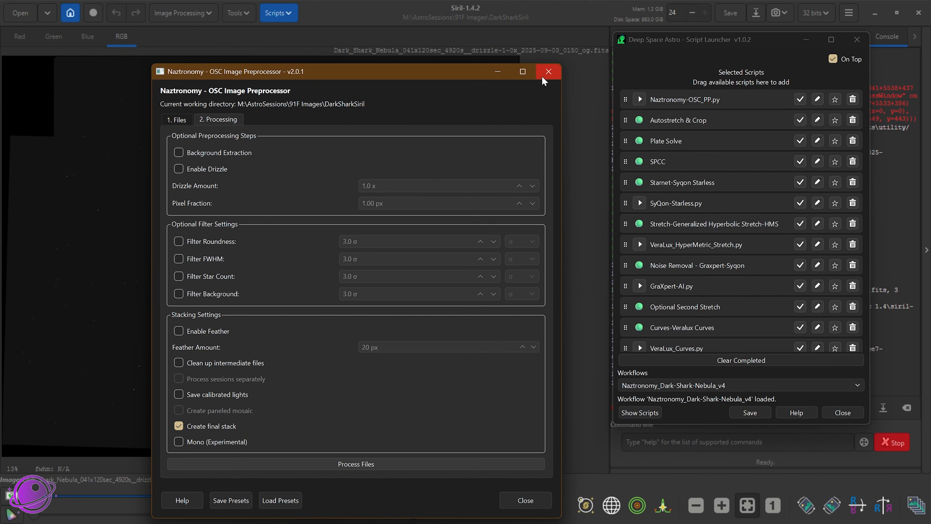
{"action": "left_click", "coordinate": [543, 77]}
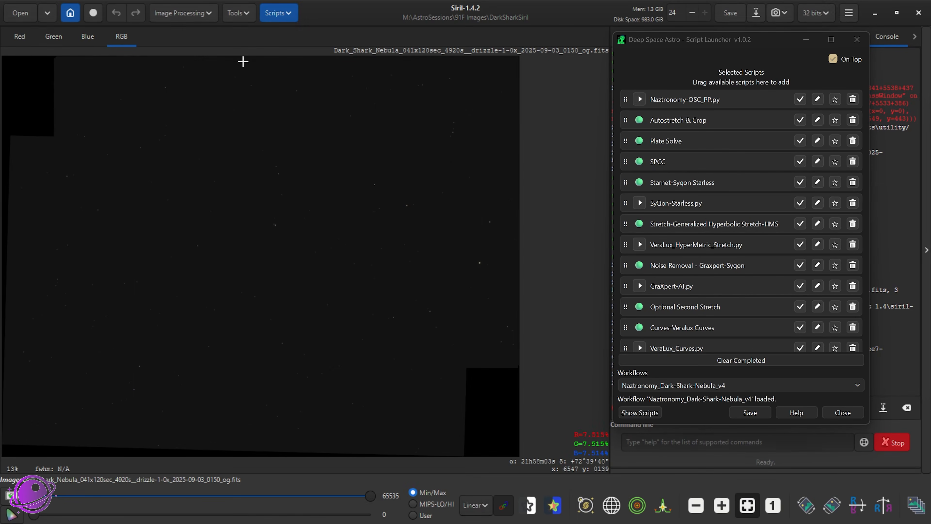
{"action": "left_click", "coordinate": [800, 100]}
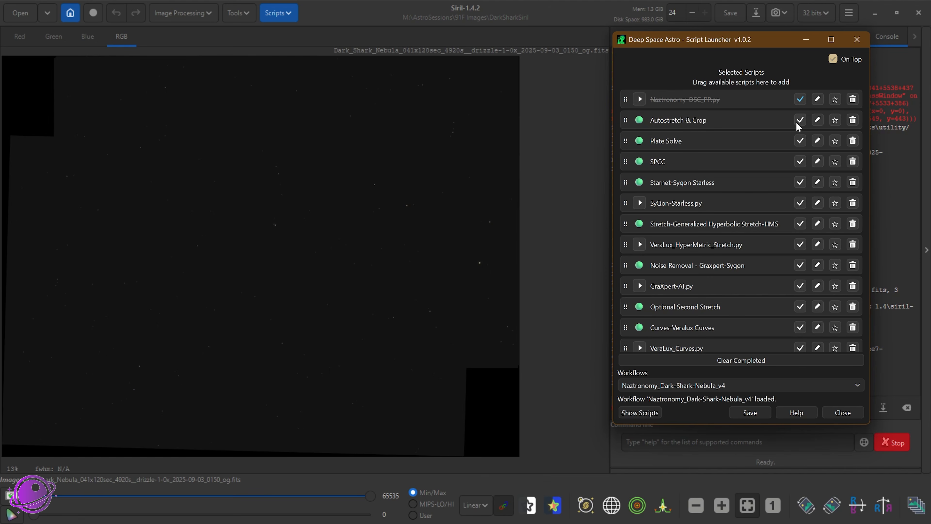
- Set the image display mode to AutoStretch
{"action": "left_click", "coordinate": [475, 505]}
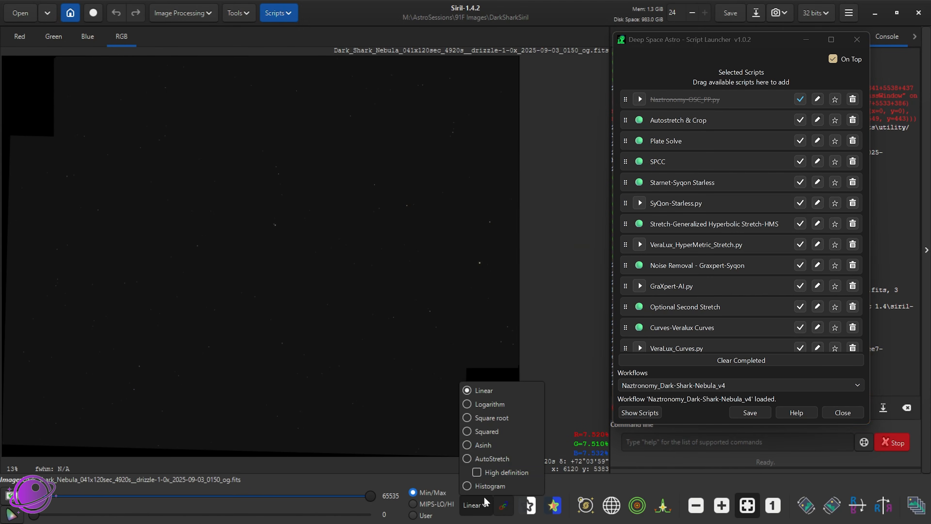
{"action": "left_click", "coordinate": [485, 460]}
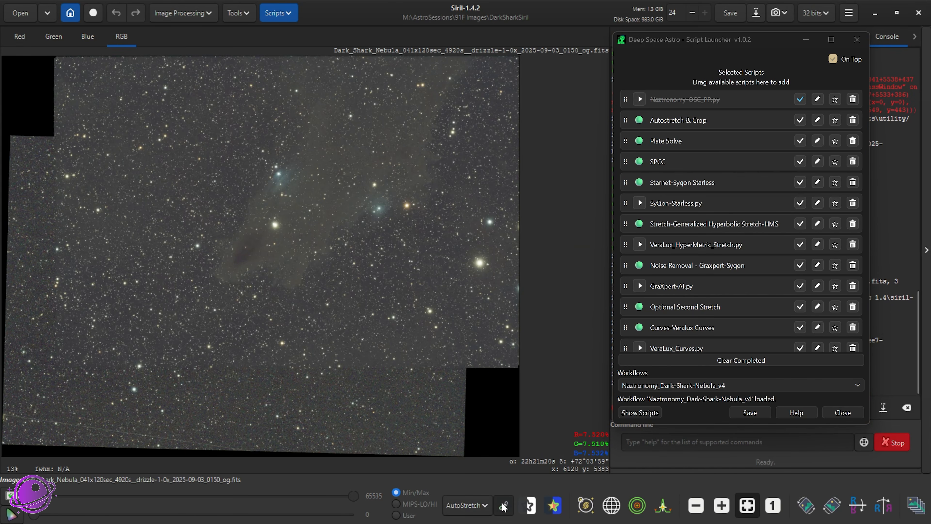
- Crop the image to about 6046 × 4095 px, excluding the black and noisy stacking borders, and mark Autostretch & Crop as completed
{"action": "left_click_drag", "start_coordinate": [61, 63], "coordinate": [511, 365]}
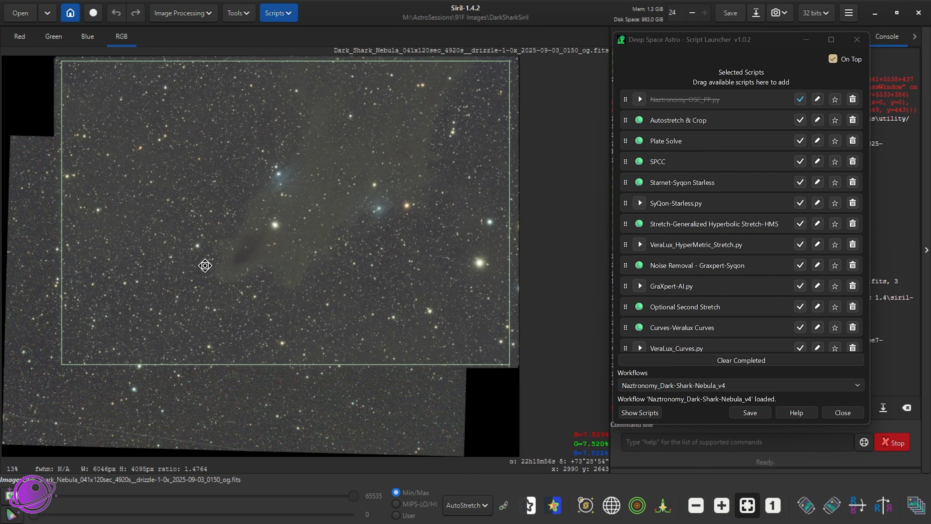
{"action": "scroll", "coordinate": [288, 397], "scroll_direction": "up", "scroll_amount": 6}
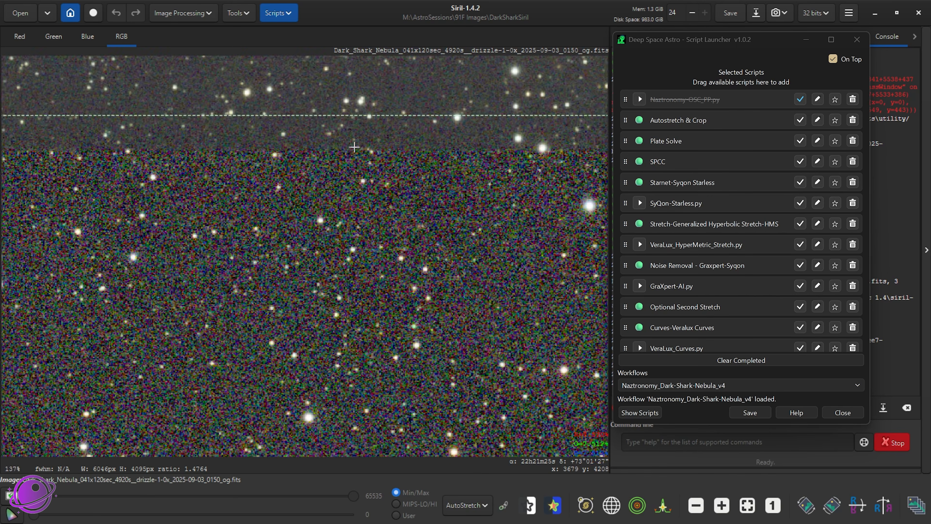
{"action": "scroll", "coordinate": [354, 147], "scroll_direction": "up", "scroll_amount": 3}
{"action": "left_click_drag", "start_coordinate": [332, 130], "coordinate": [312, 346]}
{"action": "scroll", "coordinate": [319, 303], "scroll_direction": "down", "scroll_amount": 8}
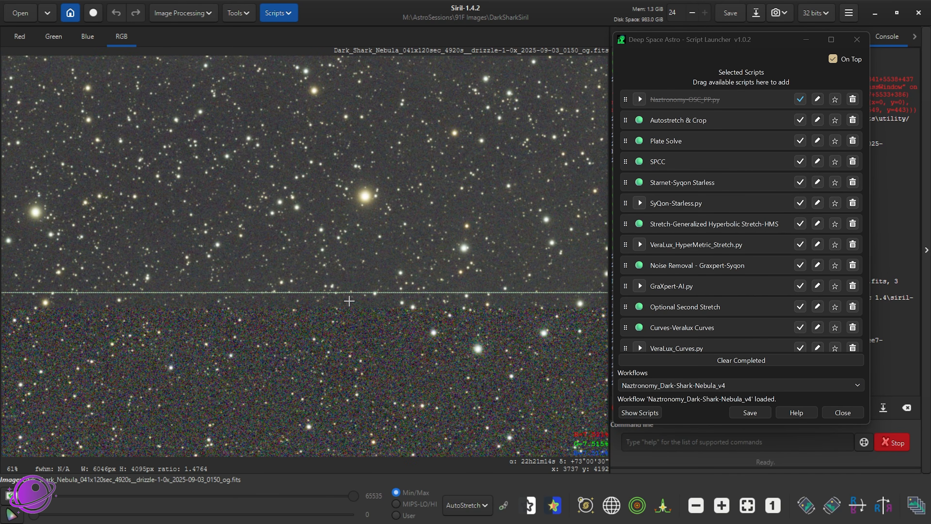
{"action": "scroll", "coordinate": [499, 239], "scroll_direction": "down", "scroll_amount": 2}
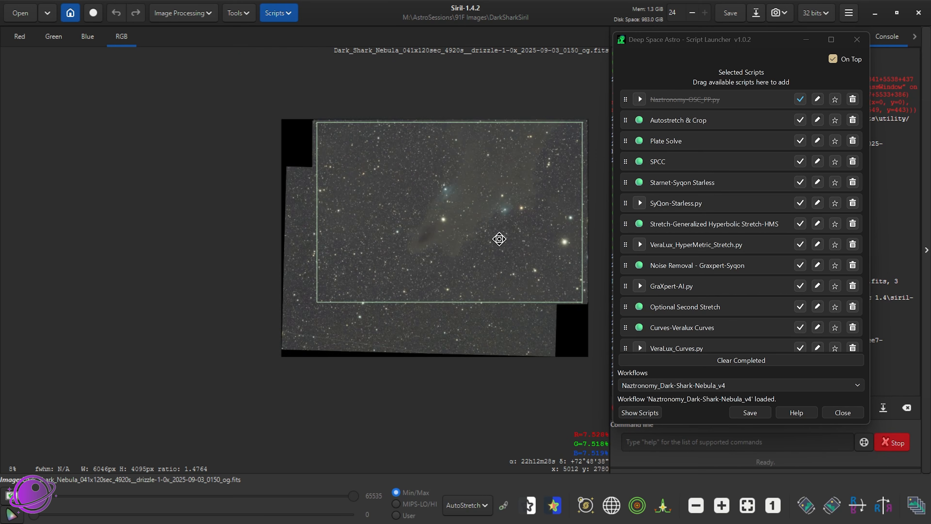
{"action": "scroll", "coordinate": [354, 270], "scroll_direction": "up", "scroll_amount": 5}
{"action": "scroll", "coordinate": [332, 263], "scroll_direction": "down", "scroll_amount": 2}
{"action": "right_click", "coordinate": [289, 234]}
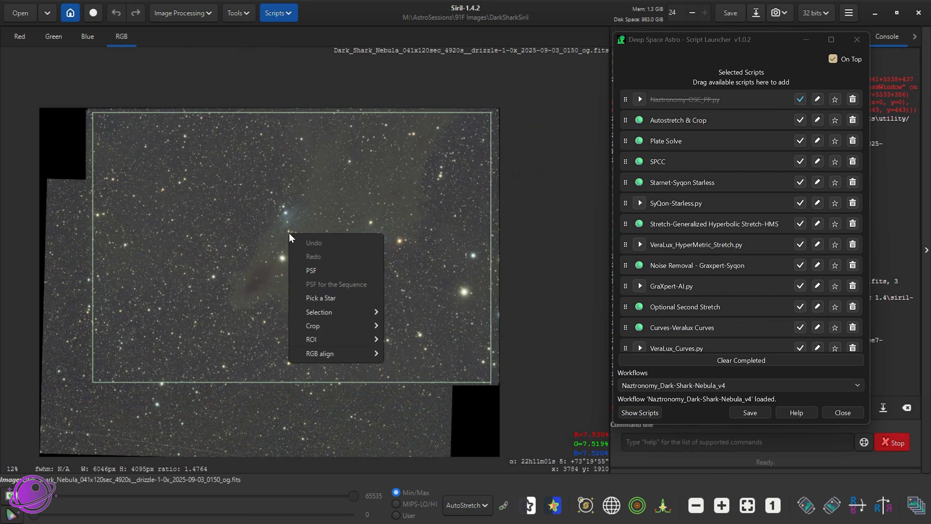
{"action": "mouse_move", "coordinate": [322, 325]}
{"action": "left_click", "coordinate": [418, 327]}
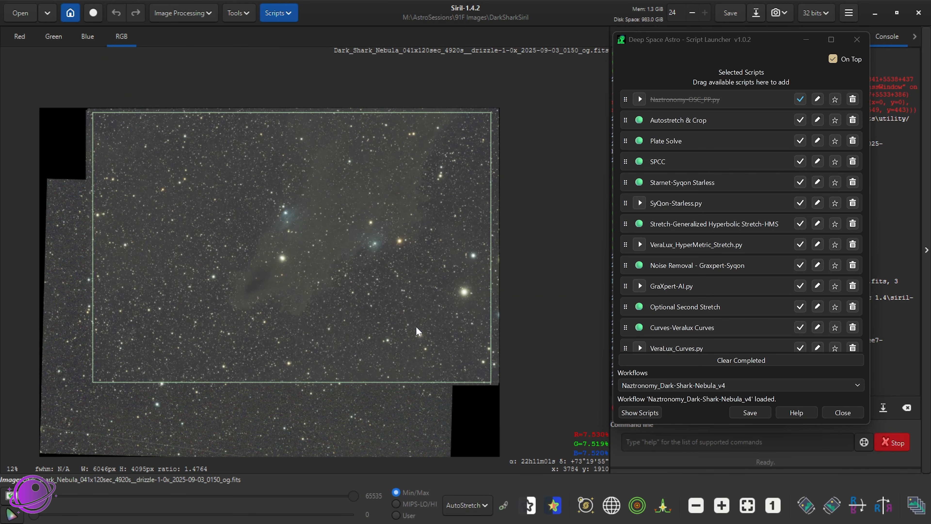
{"action": "left_click", "coordinate": [747, 505]}
{"action": "left_click", "coordinate": [803, 123]}
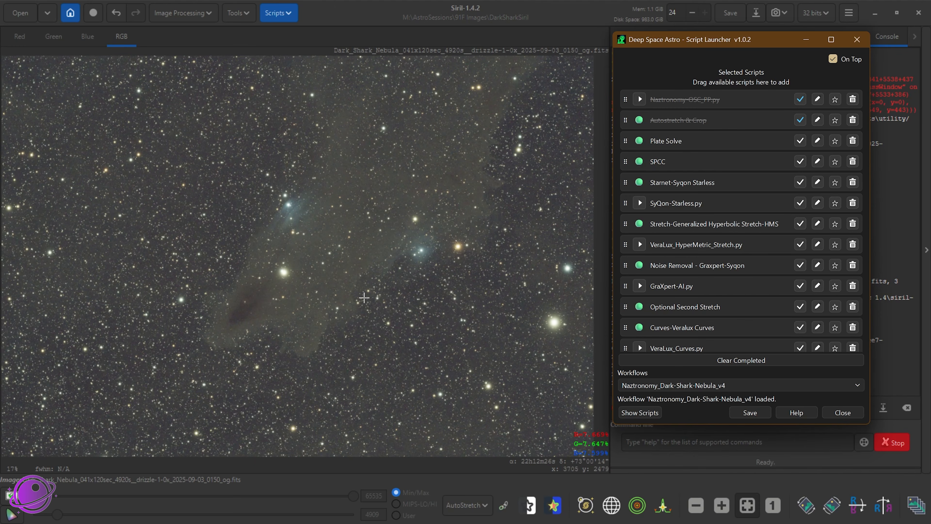
- Plate-solve the cropped image using the Siril solver with the existing image metadata and local Gaia DR3 catalogue
{"action": "left_click", "coordinate": [239, 12]}
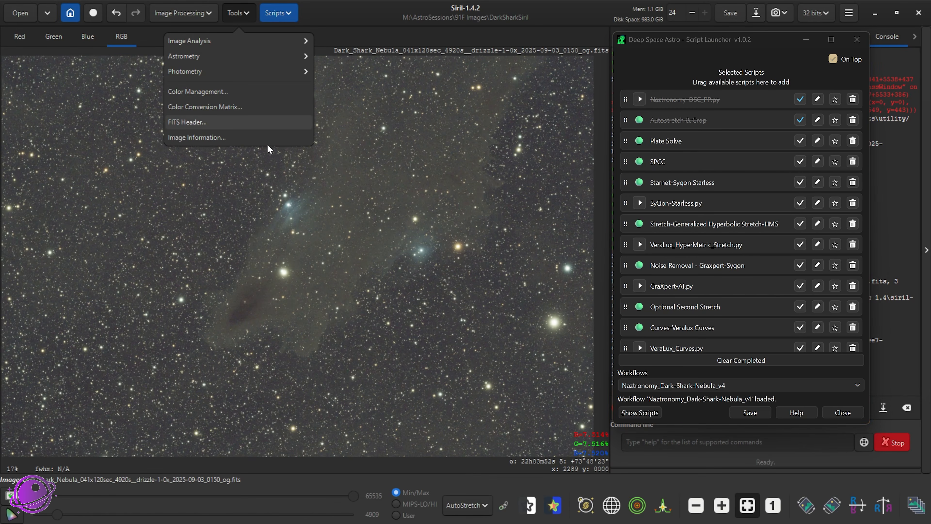
{"action": "left_click", "coordinate": [215, 58]}
{"action": "left_click", "coordinate": [217, 60]}
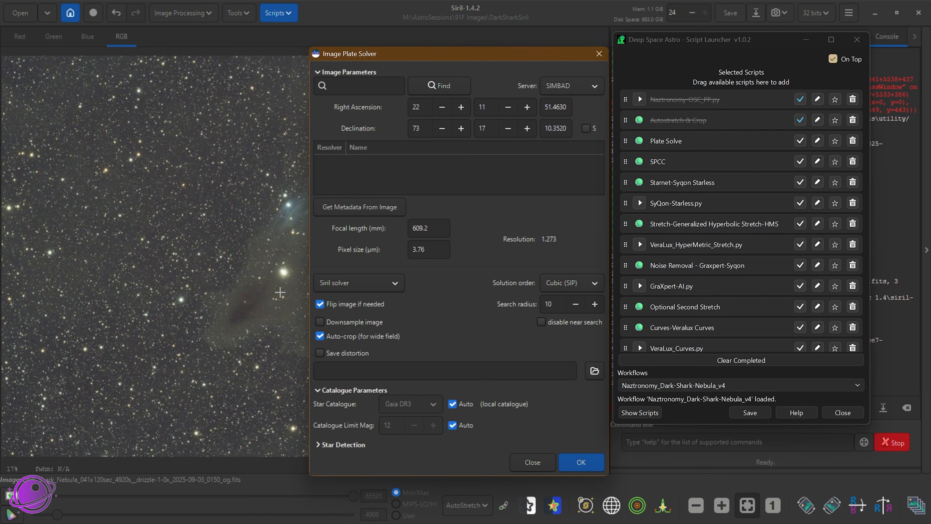
{"action": "left_click_drag", "start_coordinate": [436, 59], "coordinate": [349, 33]}
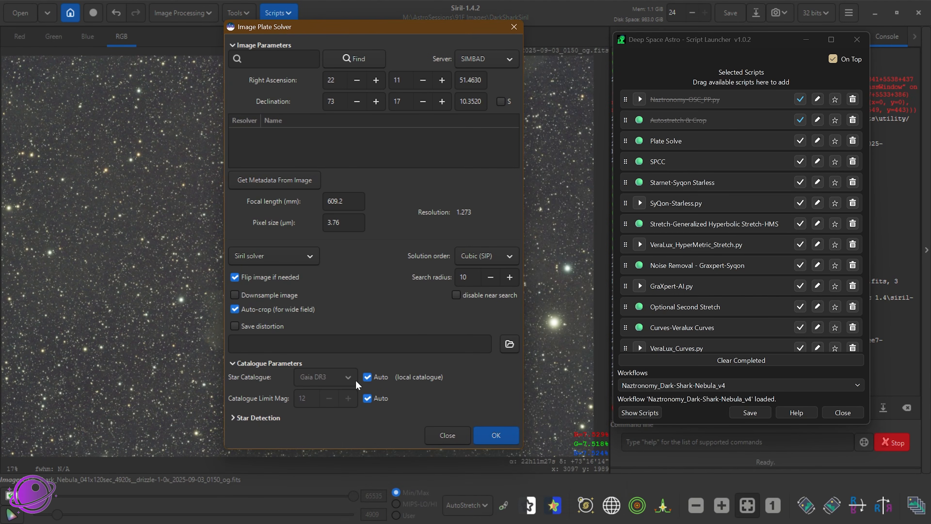
{"action": "left_click", "coordinate": [498, 432]}
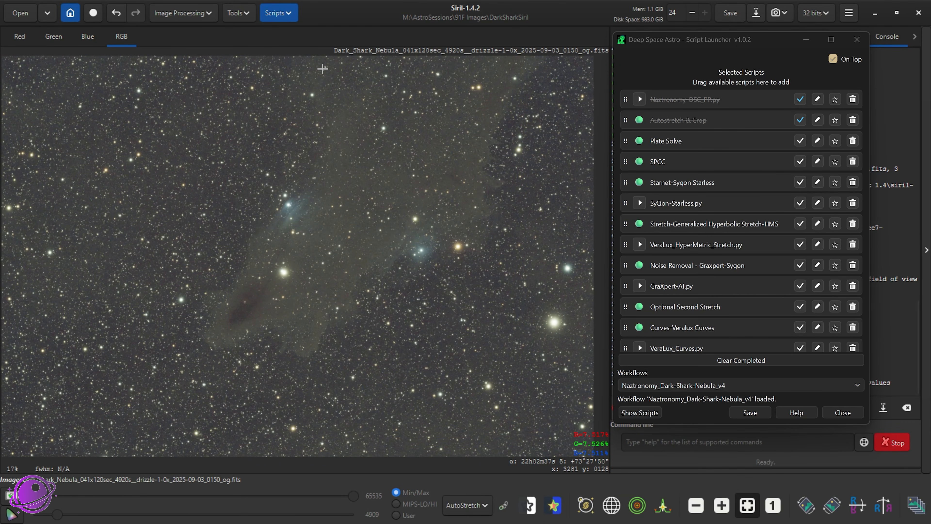
- Check the plate-solving log behind the Script Launcher and mark the Plate Solve task as completed
{"action": "left_click", "coordinate": [679, 43]}
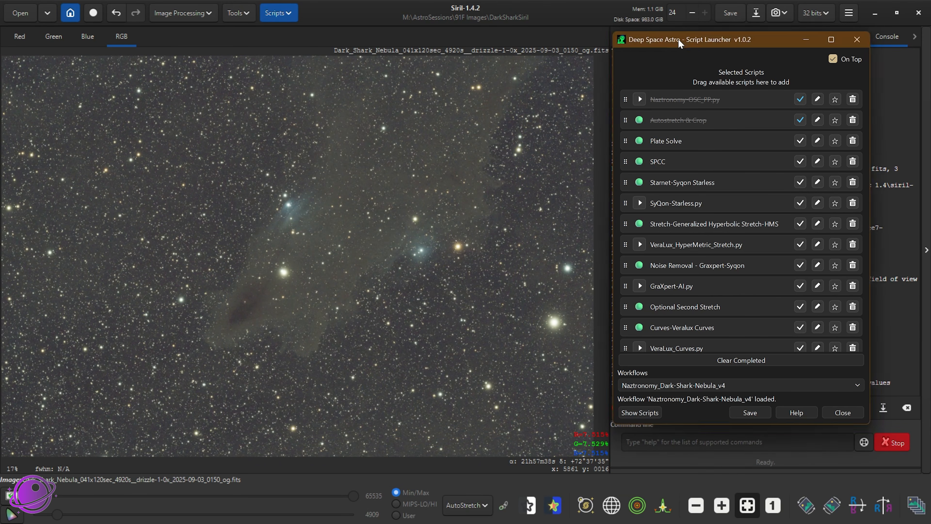
{"action": "left_click_drag", "start_coordinate": [679, 43], "coordinate": [148, 43]}
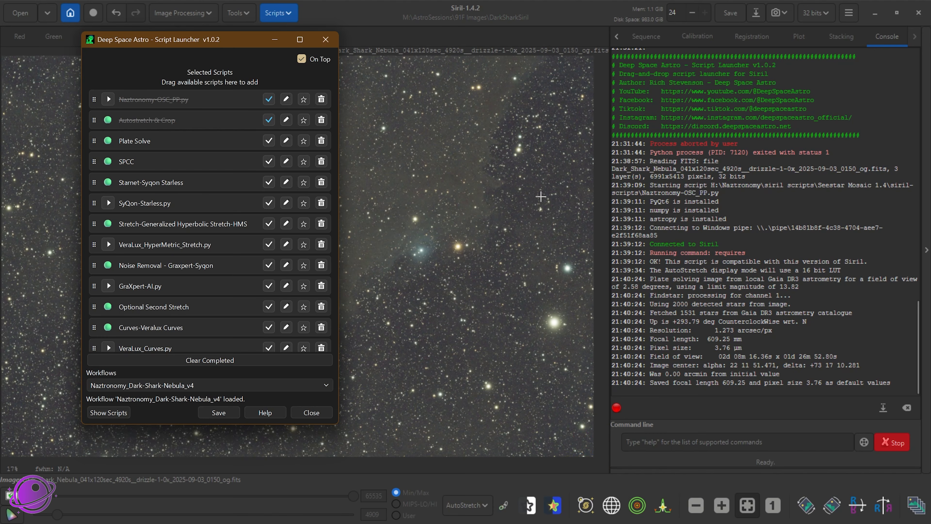
{"action": "left_click_drag", "start_coordinate": [222, 41], "coordinate": [784, 40]}
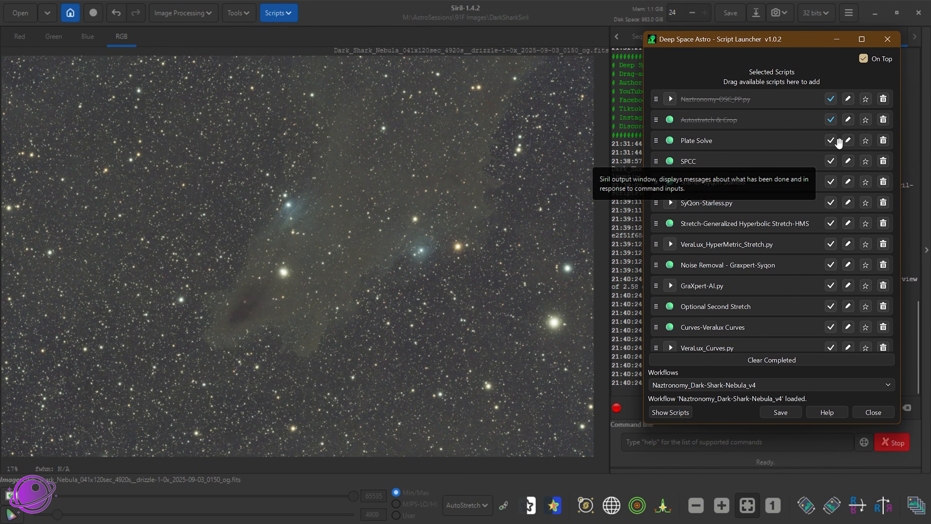
{"action": "left_click", "coordinate": [831, 141]}
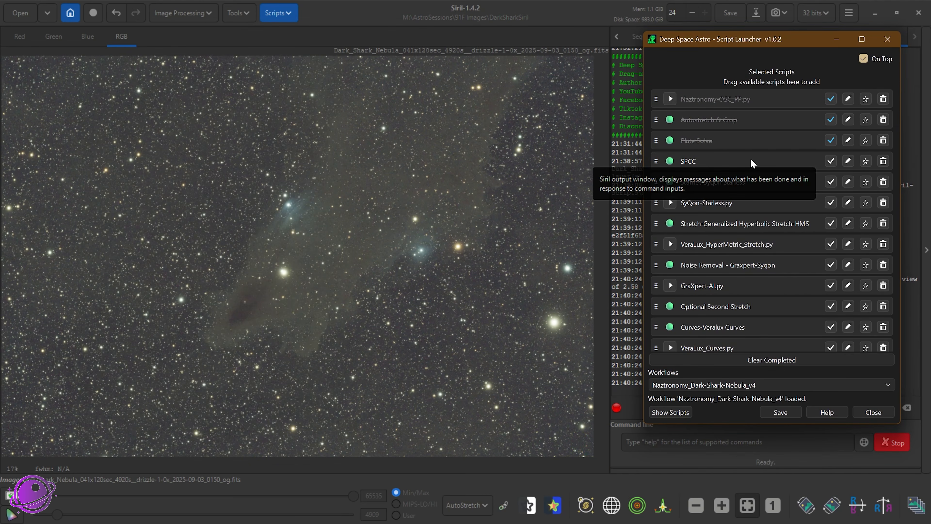
- Set up Spectrophotometric Color Calibration with the Sony IMX571 OSC sensor and the UV/IR Block filter
{"action": "left_click", "coordinate": [185, 13]}
{"action": "left_click", "coordinate": [138, 59]}
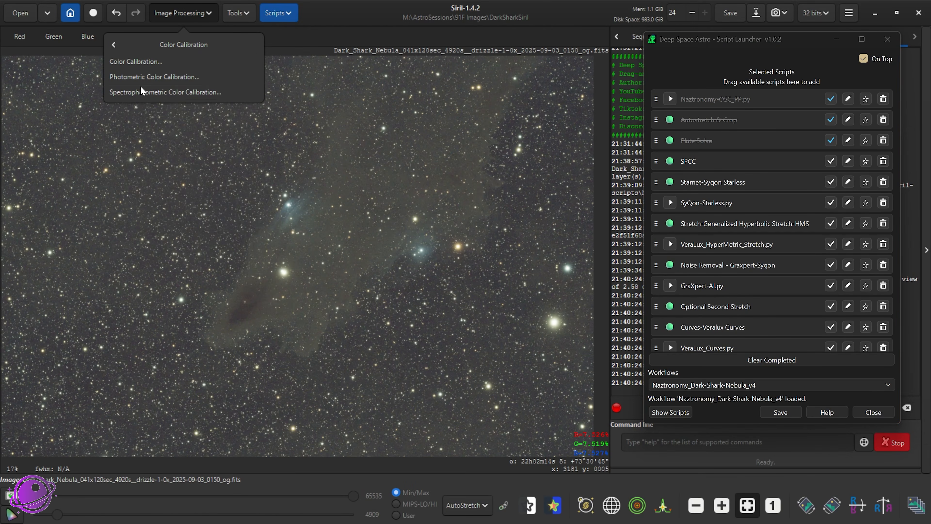
{"action": "left_click", "coordinate": [140, 91]}
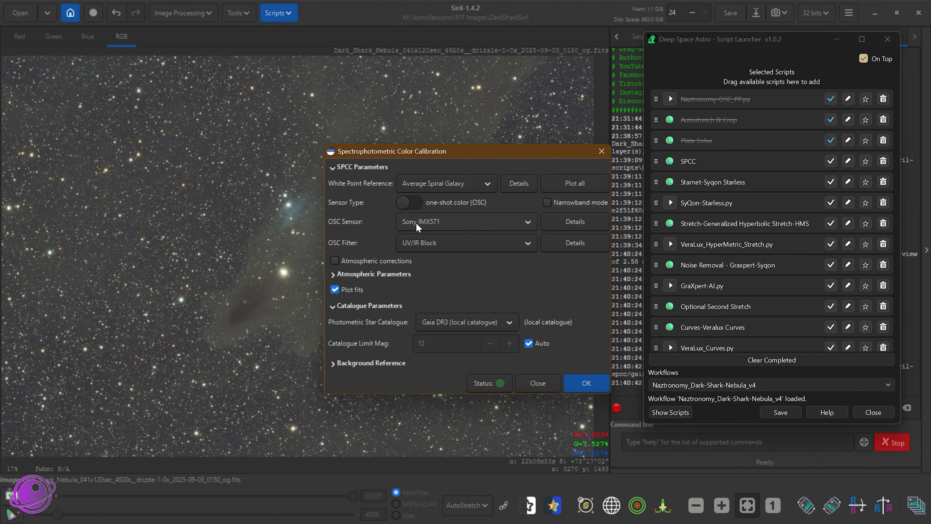
{"action": "left_click", "coordinate": [482, 221]}
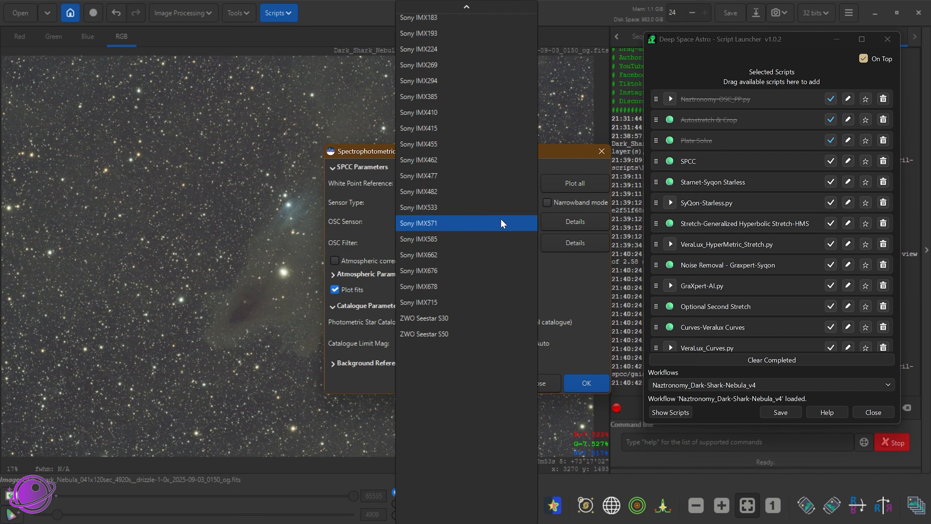
{"action": "left_click", "coordinate": [488, 222]}
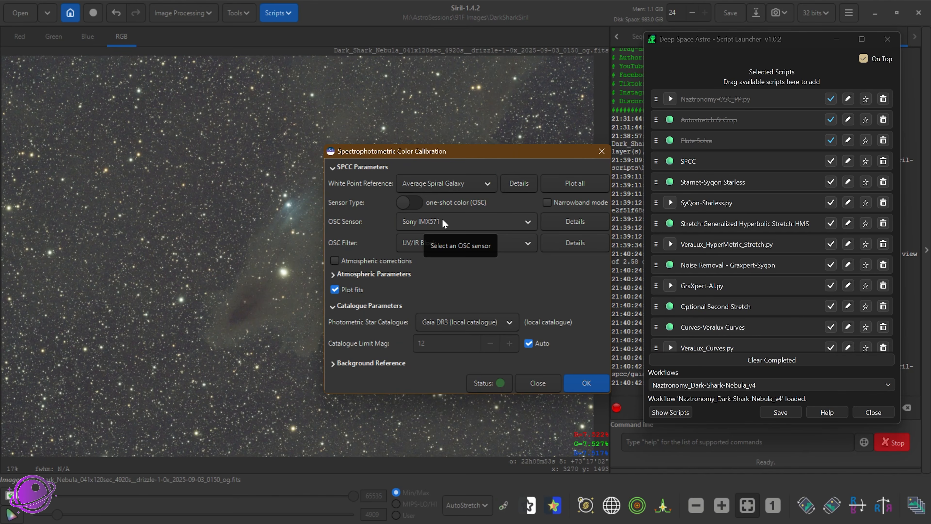
{"action": "left_click", "coordinate": [475, 243]}
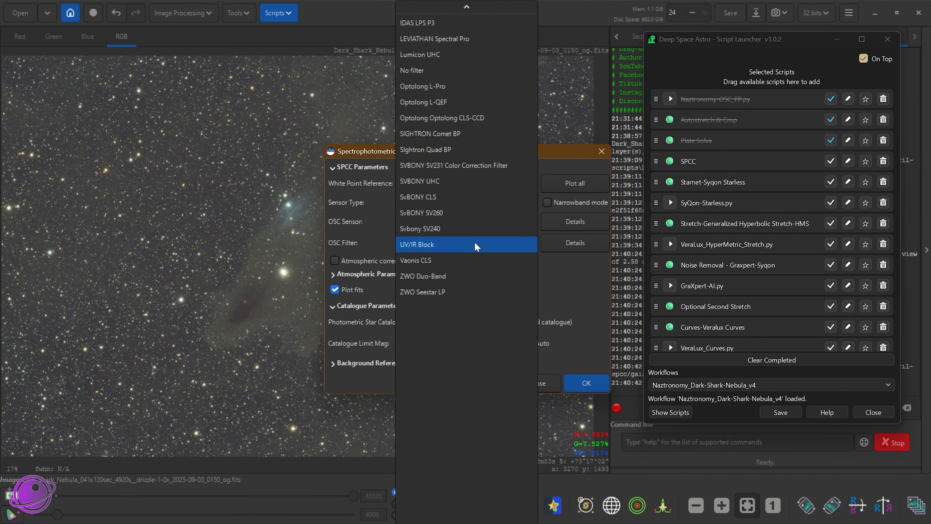
{"action": "left_click", "coordinate": [474, 243]}
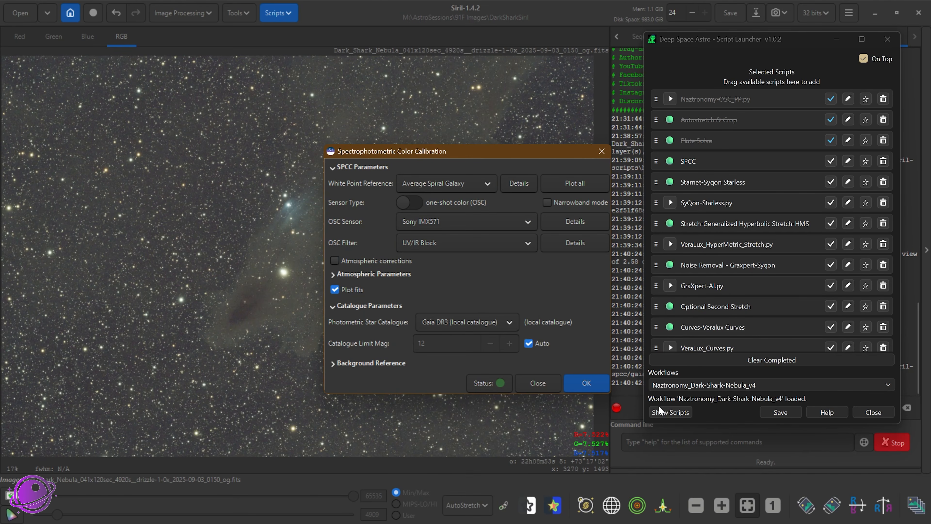
- Run the spectrophotometric color calibration, close its plots and dialog, and mark the SPCC task as completed
{"action": "left_click", "coordinate": [585, 384]}
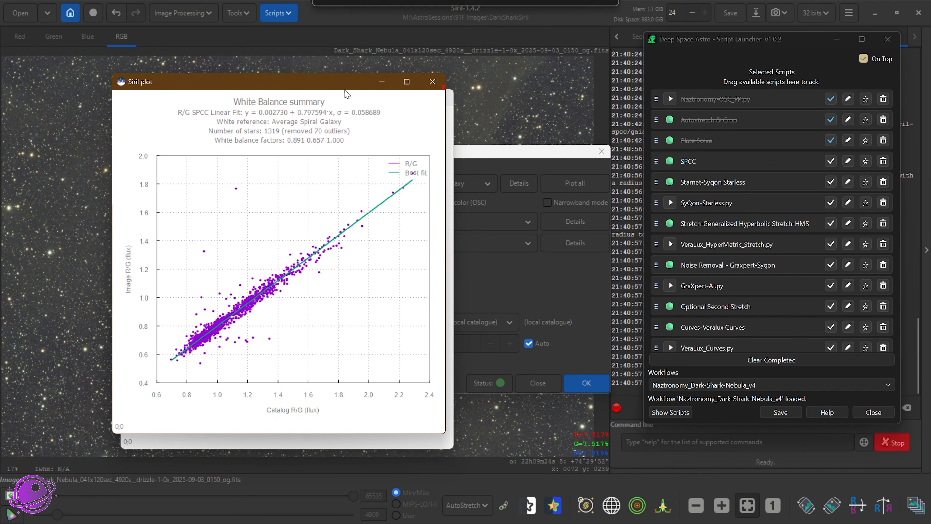
{"action": "left_click", "coordinate": [432, 85]}
{"action": "left_click", "coordinate": [445, 102]}
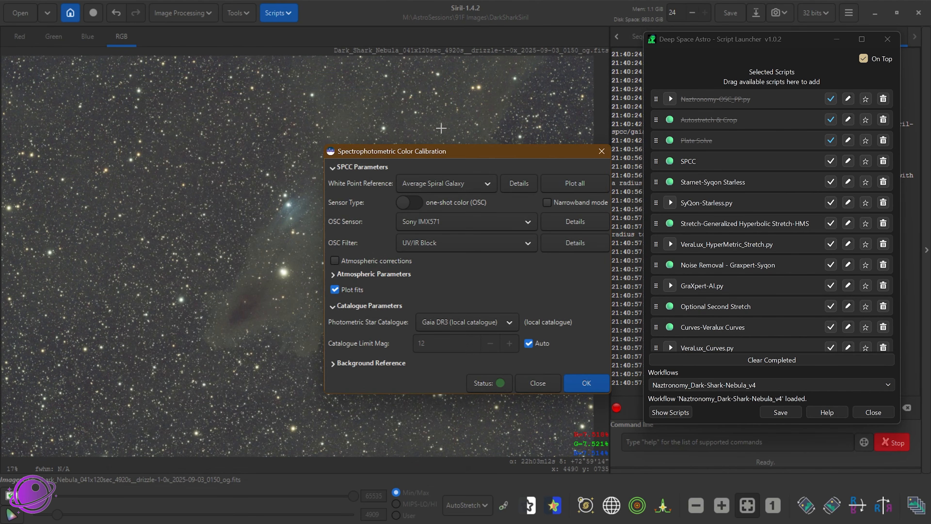
{"action": "left_click", "coordinate": [601, 151]}
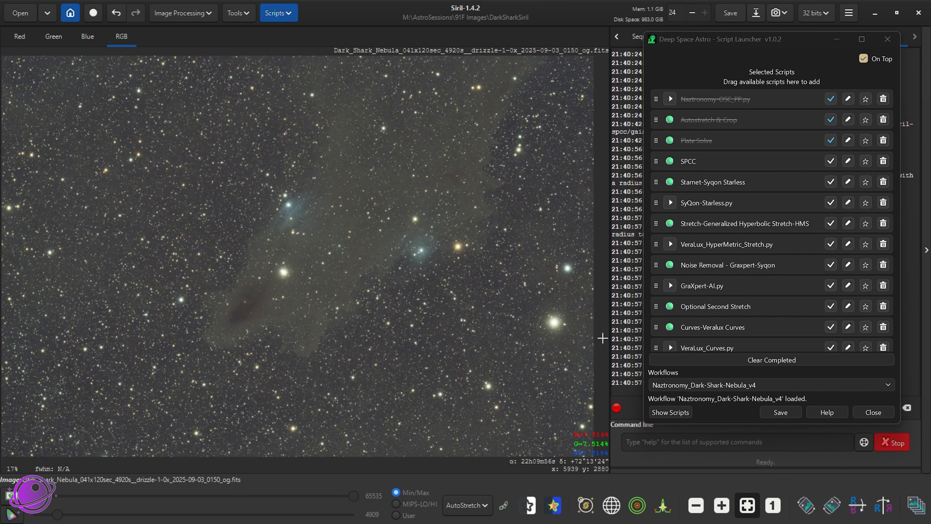
{"action": "left_click", "coordinate": [829, 162]}
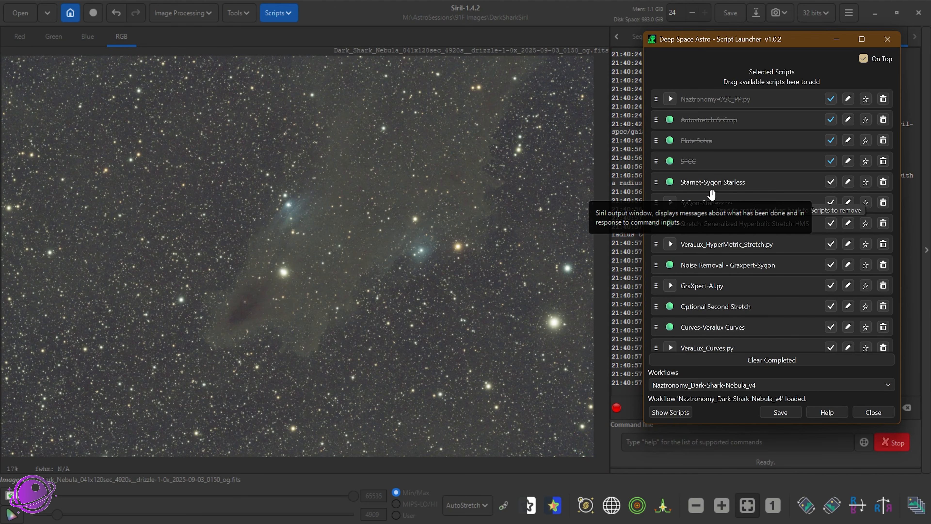
- Remove the stars with StarNet using pre-stretch and star mask generation, and mark Starnet-Syqon Starless and SyQon-Starless.py as completed
{"action": "scroll", "coordinate": [211, 271], "scroll_direction": "up", "scroll_amount": 5}
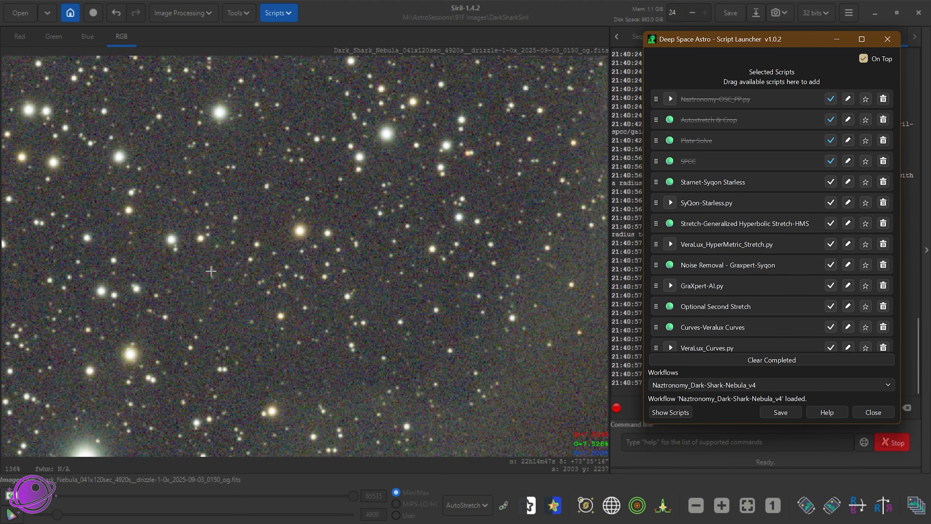
{"action": "scroll", "coordinate": [412, 259], "scroll_direction": "down", "scroll_amount": 6}
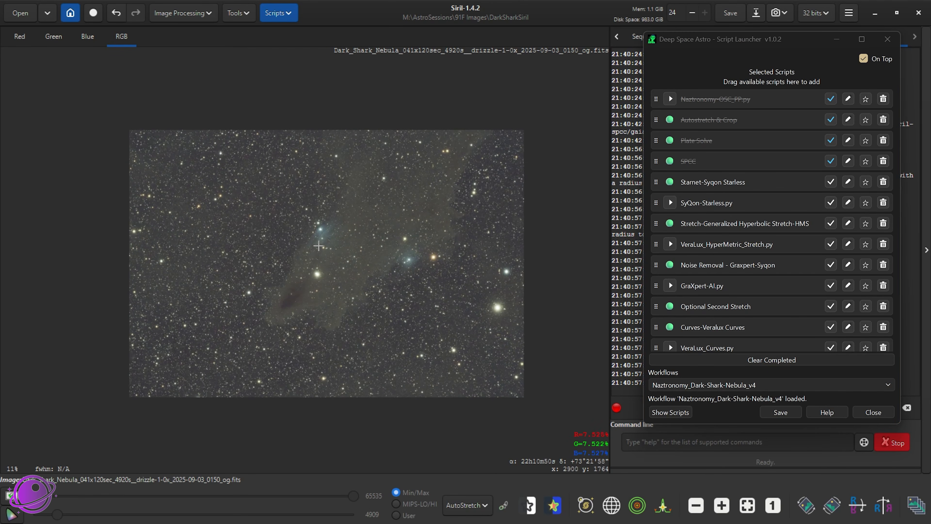
{"action": "scroll", "coordinate": [311, 251], "scroll_direction": "up", "scroll_amount": 1}
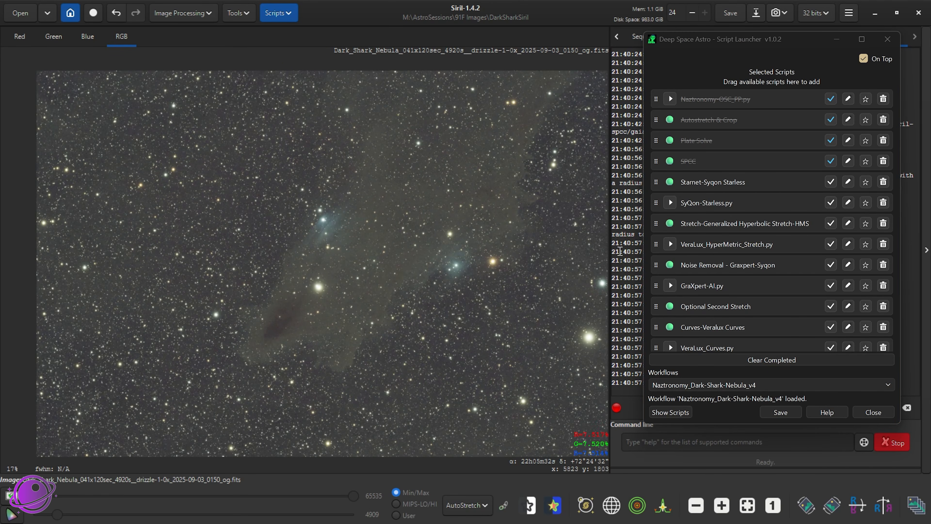
{"action": "left_click", "coordinate": [182, 14]}
{"action": "left_click", "coordinate": [151, 149]}
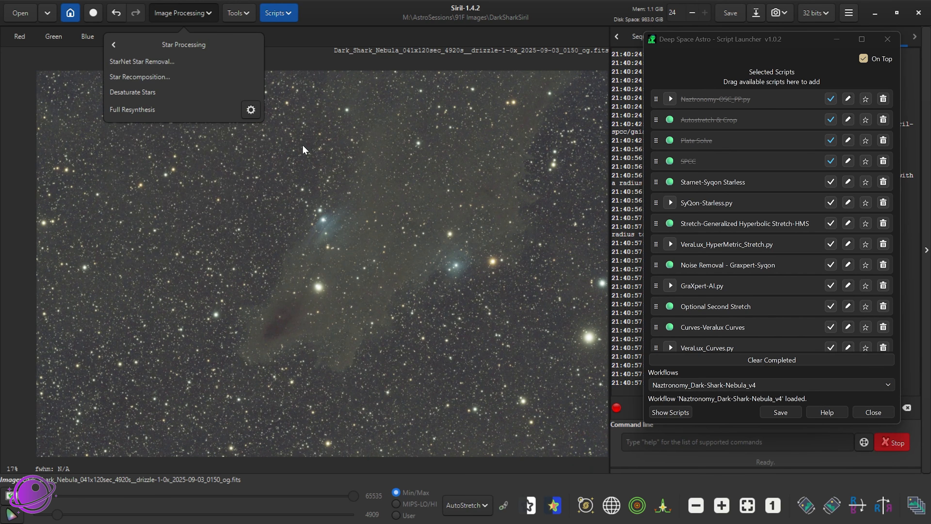
{"action": "left_click", "coordinate": [140, 63]}
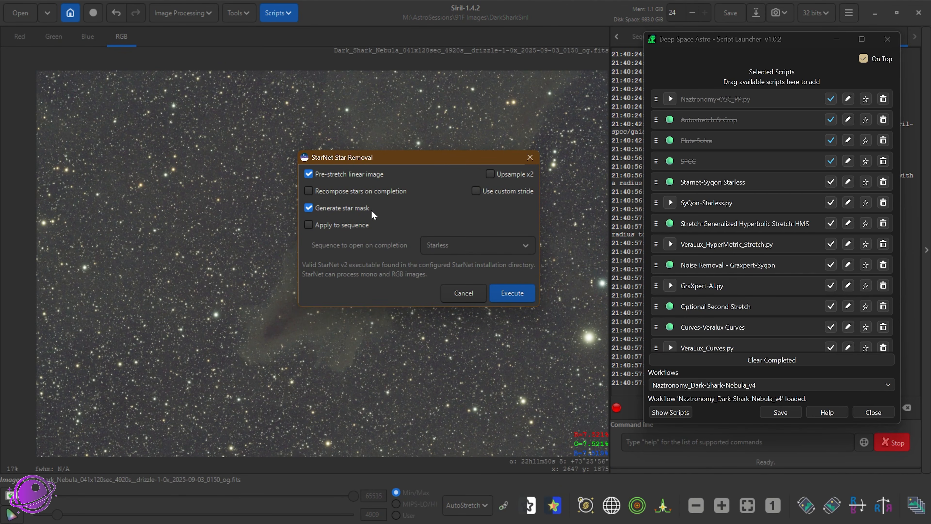
{"action": "left_click", "coordinate": [518, 294]}
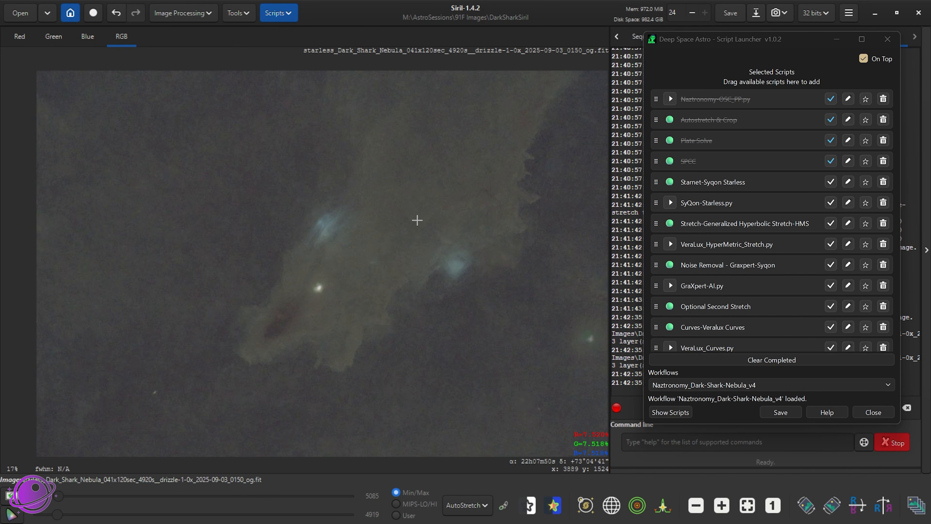
{"action": "left_click", "coordinate": [830, 182]}
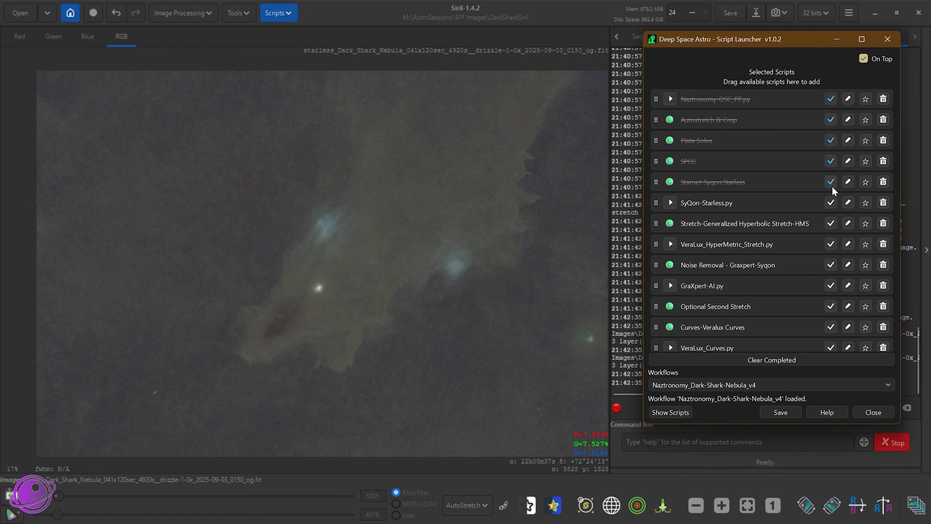
{"action": "left_click", "coordinate": [831, 202]}
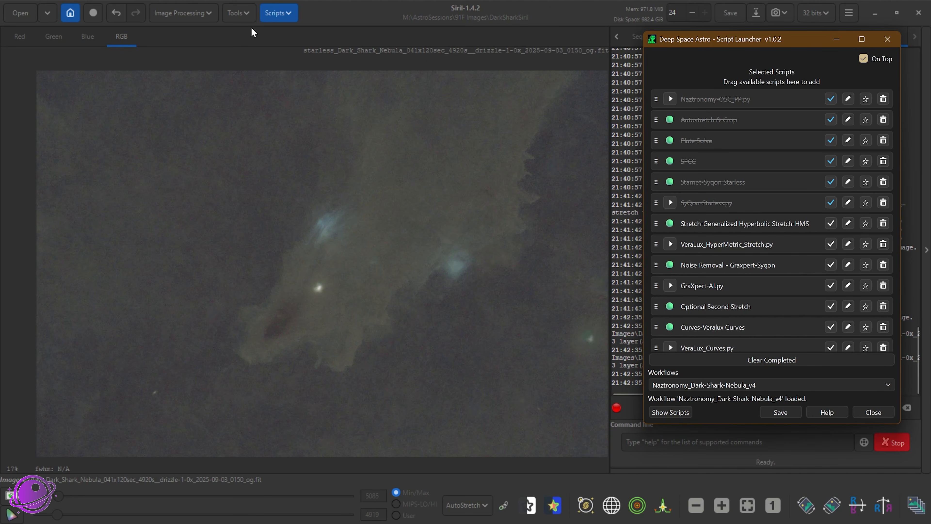
- Open Generalised Hyperbolic Stretch Transformations, turn off the Script Launcher's On Top option, and place the dialog clear of the nebula
{"action": "left_click", "coordinate": [670, 244]}
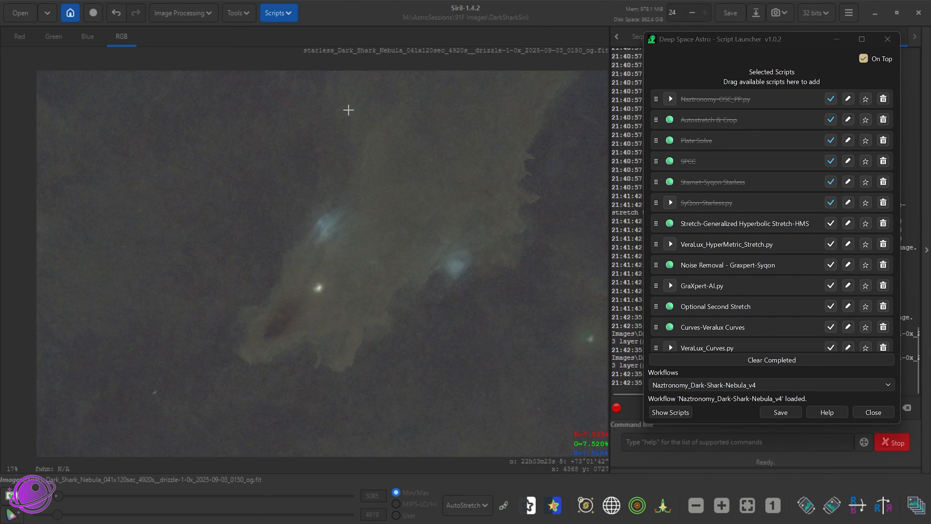
{"action": "left_click", "coordinate": [199, 14]}
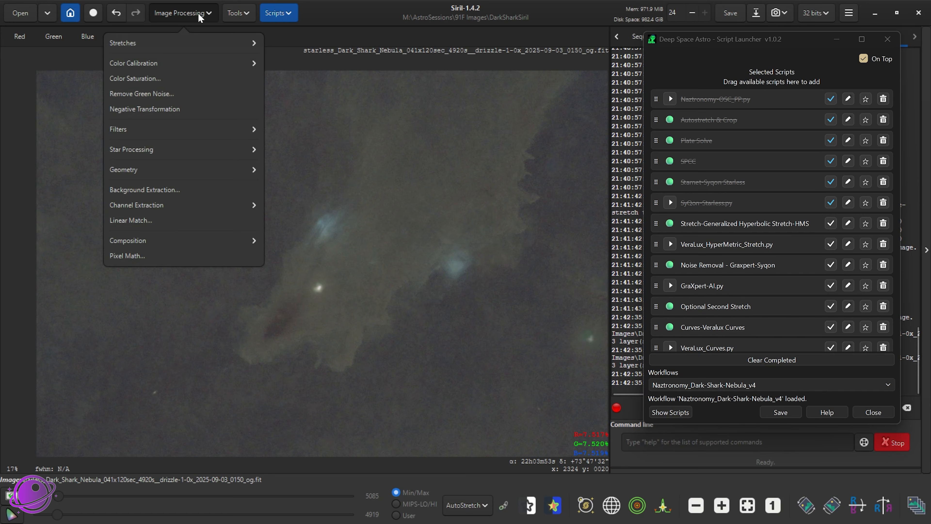
{"action": "left_click", "coordinate": [152, 46]}
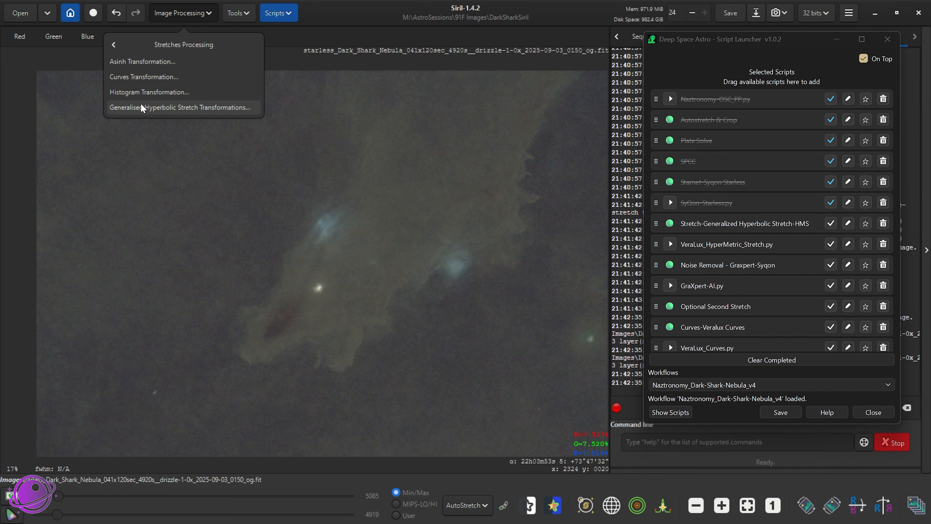
{"action": "left_click", "coordinate": [146, 108]}
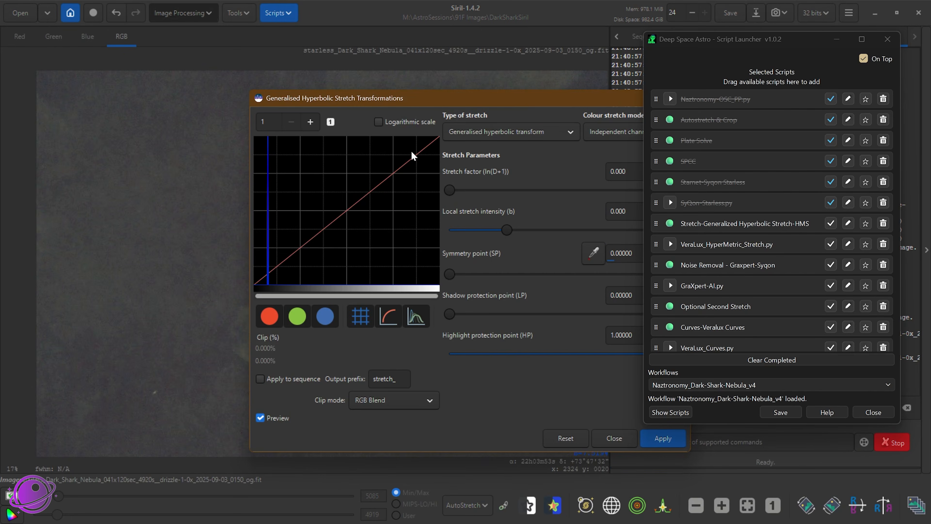
{"action": "left_click", "coordinate": [863, 58]}
{"action": "left_click_drag", "start_coordinate": [565, 98], "coordinate": [796, 69]}
{"action": "left_click_drag", "start_coordinate": [667, 67], "coordinate": [676, 66]}
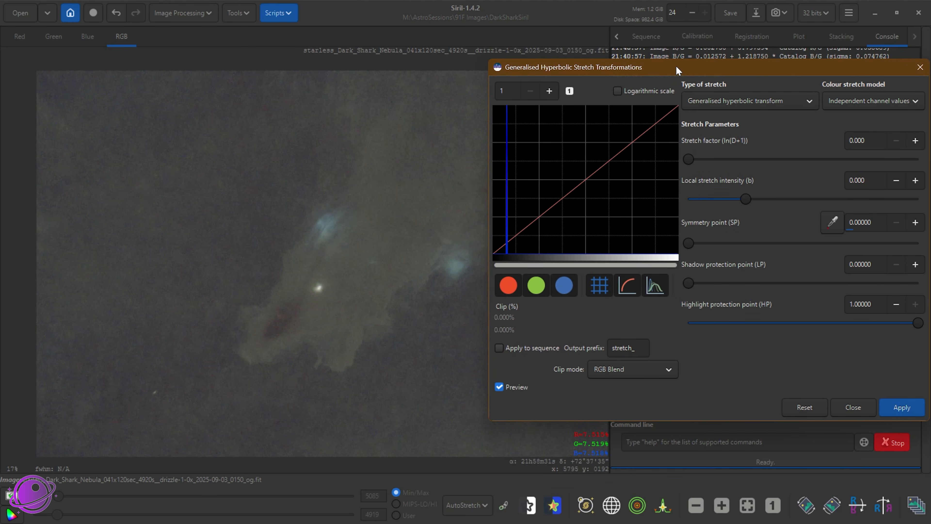
{"action": "left_click_drag", "start_coordinate": [403, 212], "coordinate": [333, 204]}
{"action": "left_click", "coordinate": [643, 74]}
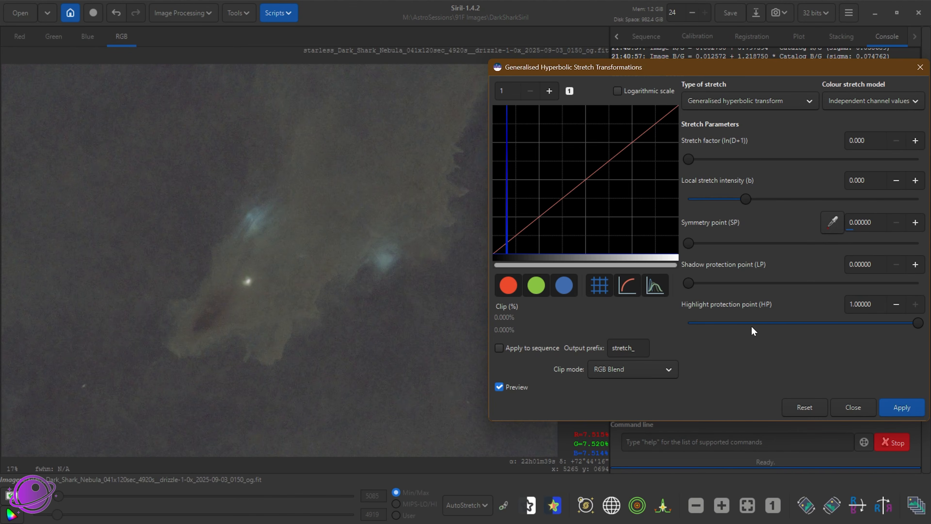
- Switch the image display mode to Linear, and close and reopen Generalised Hyperbolic Stretch Transformations
{"action": "left_click", "coordinate": [465, 505]}
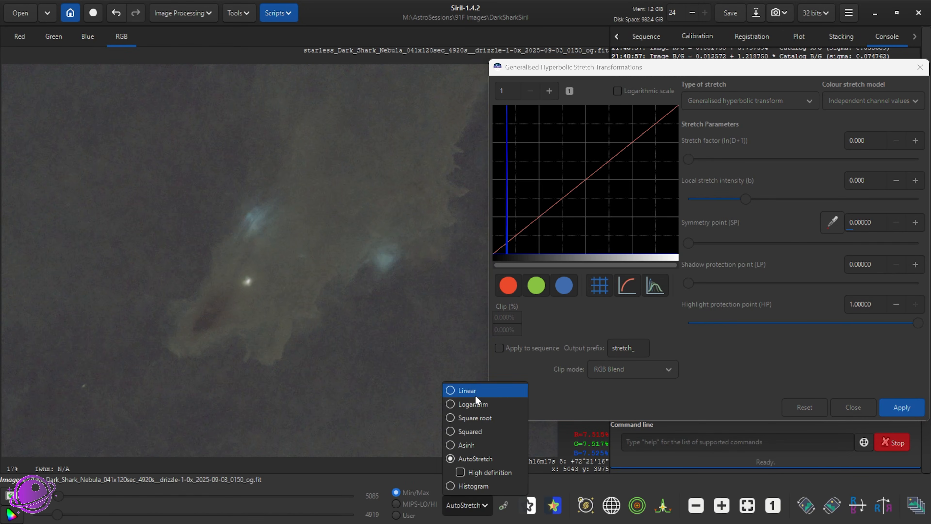
{"action": "left_click", "coordinate": [475, 391]}
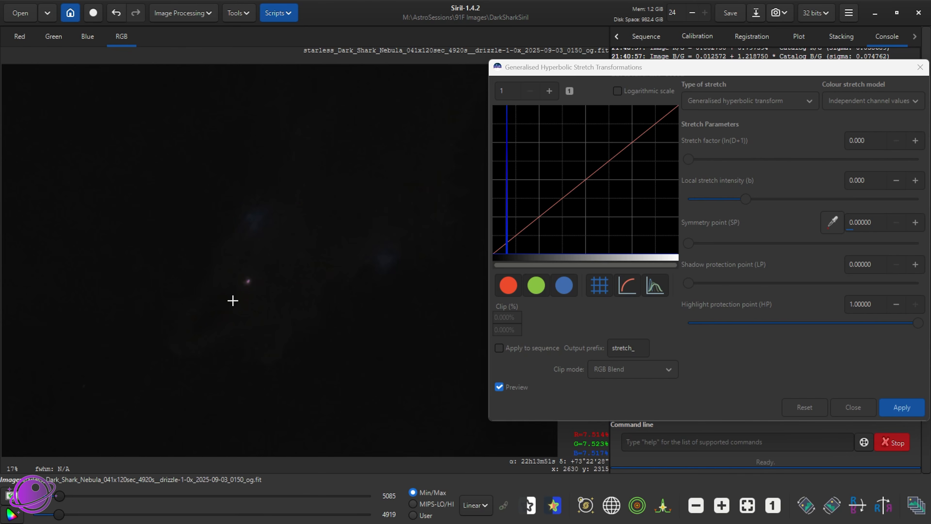
{"action": "scroll", "coordinate": [247, 279], "scroll_direction": "up", "scroll_amount": 4}
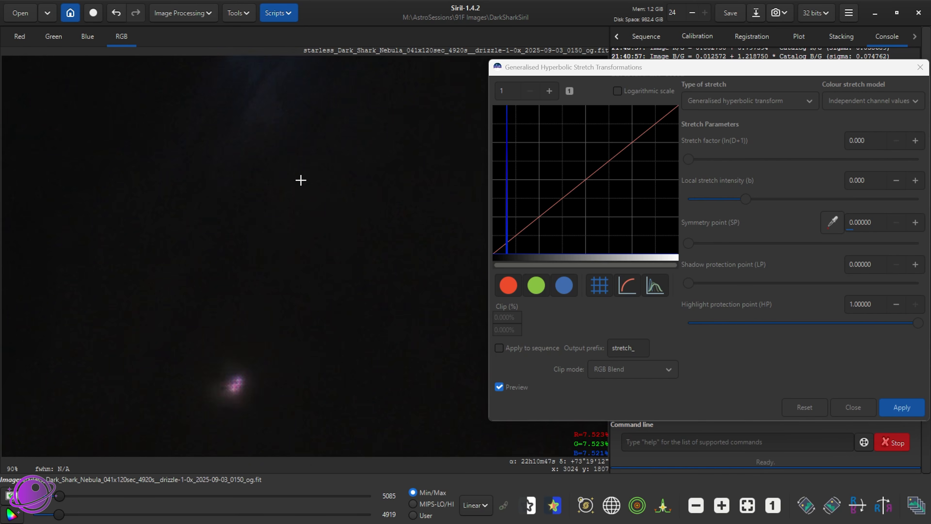
{"action": "left_click_drag", "start_coordinate": [843, 67], "coordinate": [785, 71]}
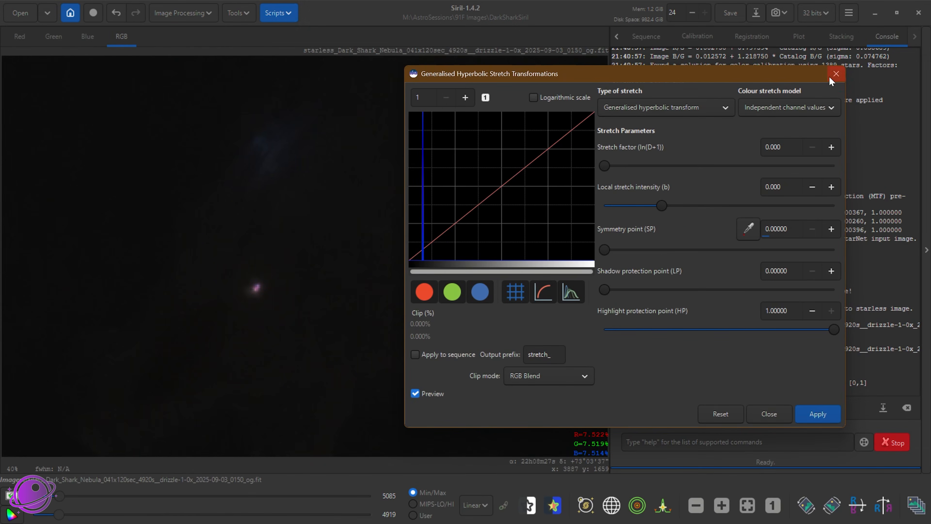
{"action": "left_click", "coordinate": [861, 71]}
{"action": "left_click", "coordinate": [154, 13]}
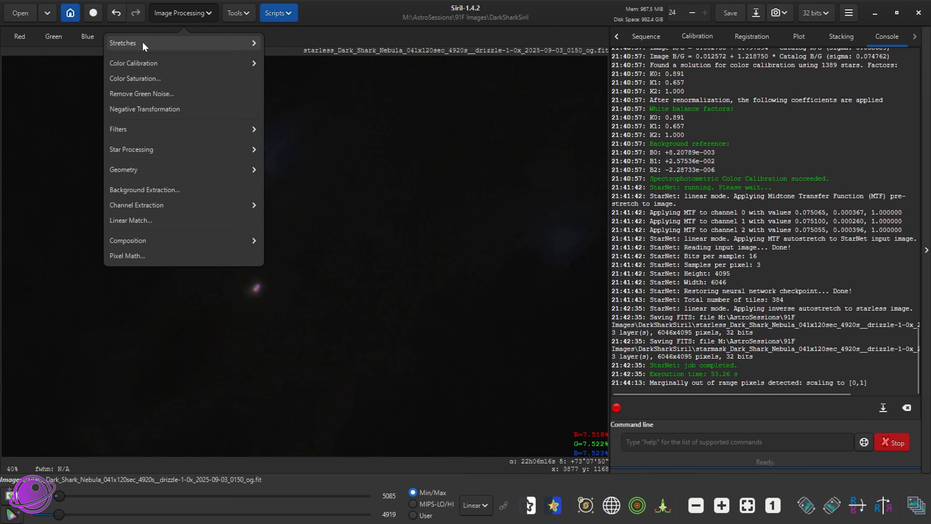
{"action": "left_click", "coordinate": [144, 43]}
{"action": "left_click", "coordinate": [161, 109]}
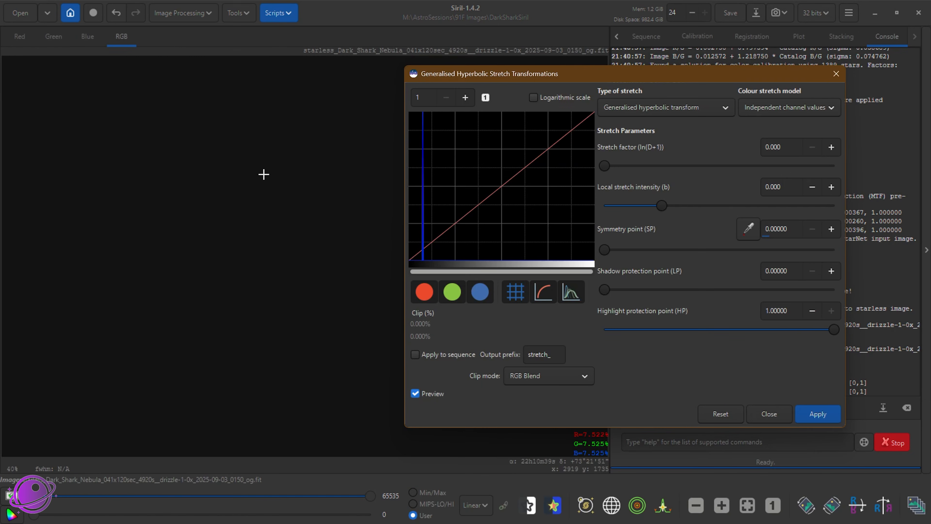
- Apply a linear stretch (BP shift) with a black point of 0.06921 to the starless image
{"action": "scroll", "coordinate": [293, 201], "scroll_direction": "down", "scroll_amount": 2}
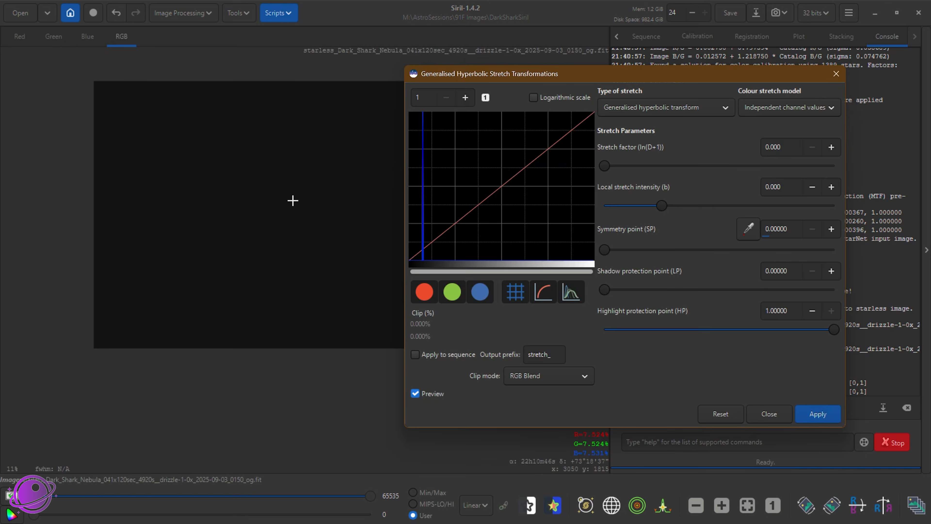
{"action": "scroll", "coordinate": [296, 199], "scroll_direction": "up", "scroll_amount": 2}
{"action": "left_click", "coordinate": [273, 220]}
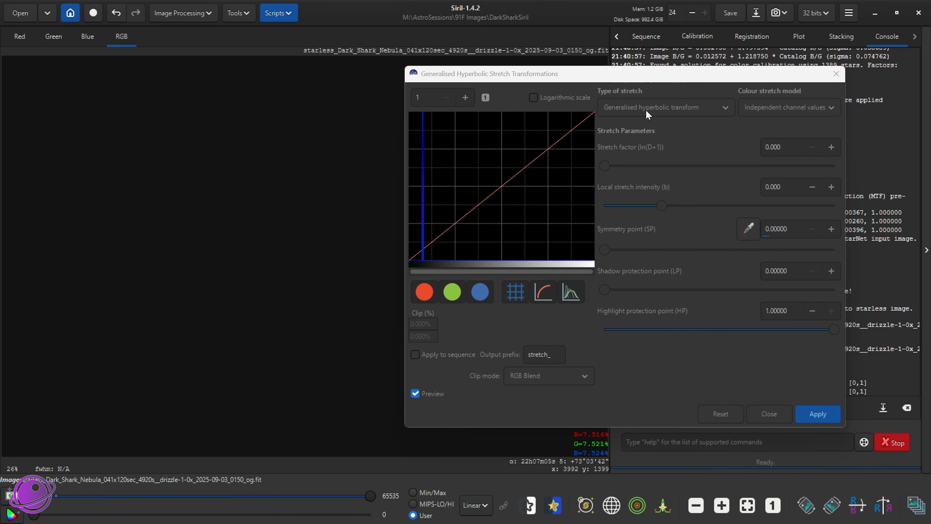
{"action": "left_click_drag", "start_coordinate": [645, 74], "coordinate": [731, 70]}
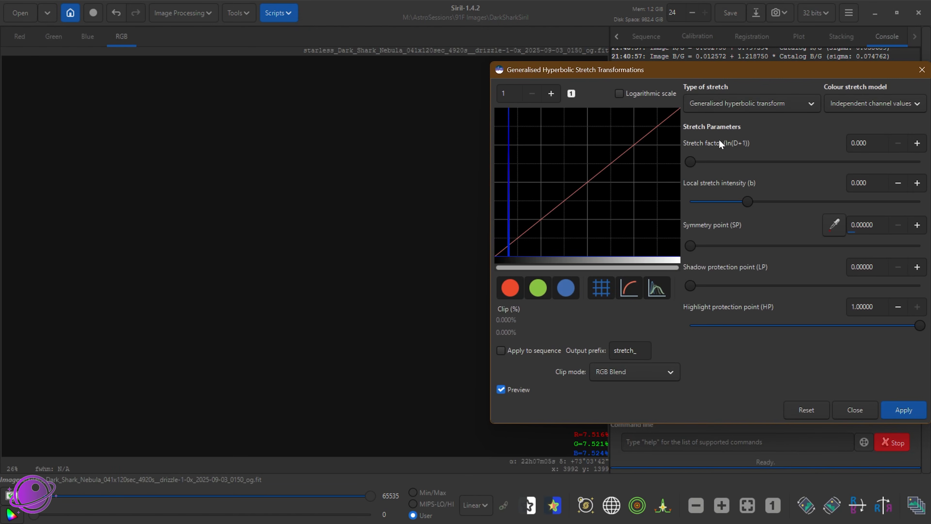
{"action": "left_click", "coordinate": [750, 104]}
{"action": "left_click", "coordinate": [713, 166]}
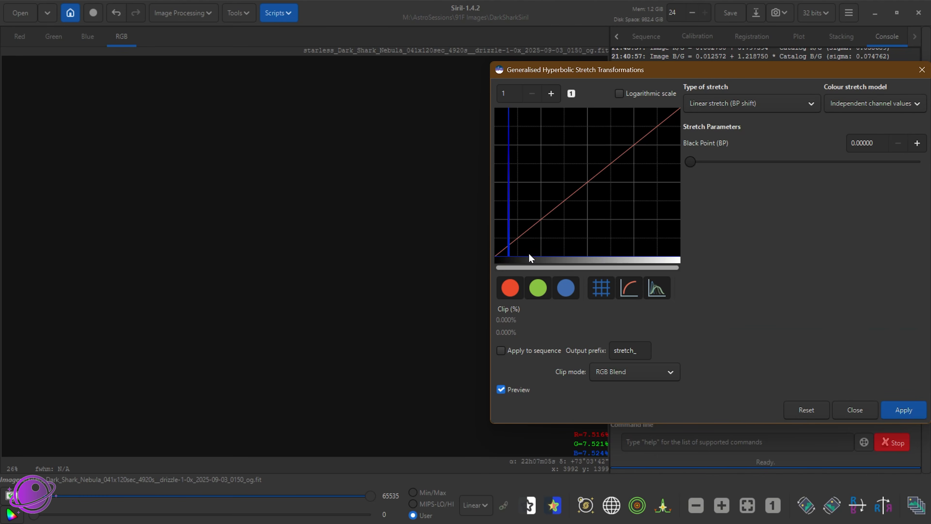
{"action": "left_click_drag", "start_coordinate": [692, 167], "coordinate": [711, 167]}
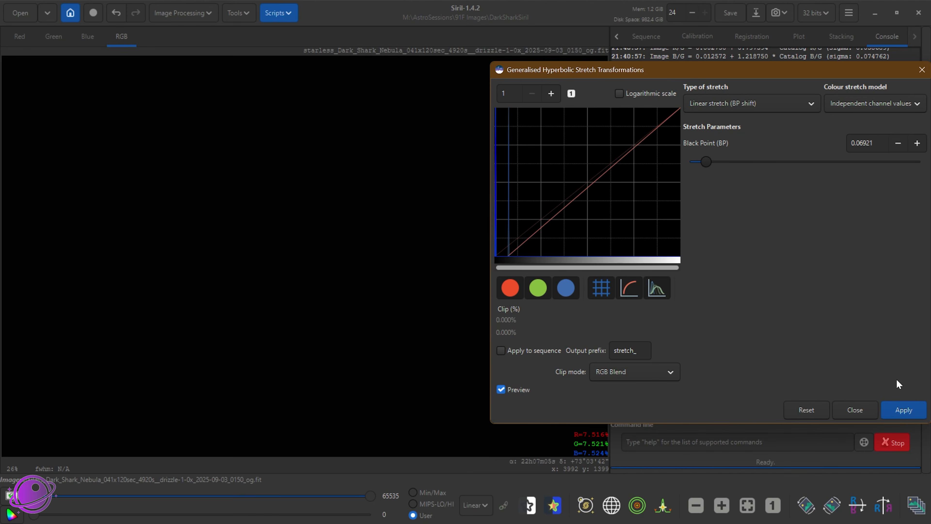
{"action": "left_click", "coordinate": [905, 411]}
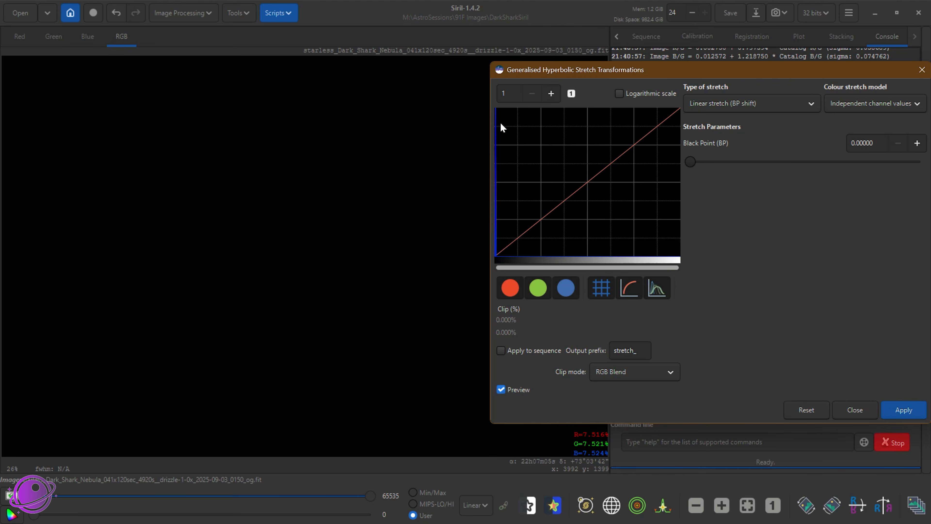
- Switch to the generalised hyperbolic transform, with stretch factor 3.532 and local stretch intensity 3.544
{"action": "left_click", "coordinate": [745, 105]}
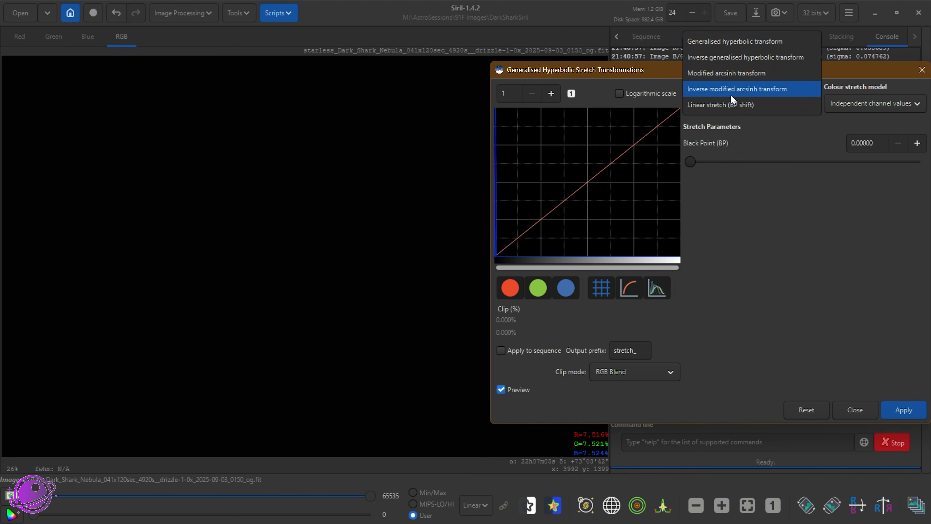
{"action": "left_click", "coordinate": [722, 48]}
{"action": "left_click_drag", "start_coordinate": [717, 75], "coordinate": [717, 59]}
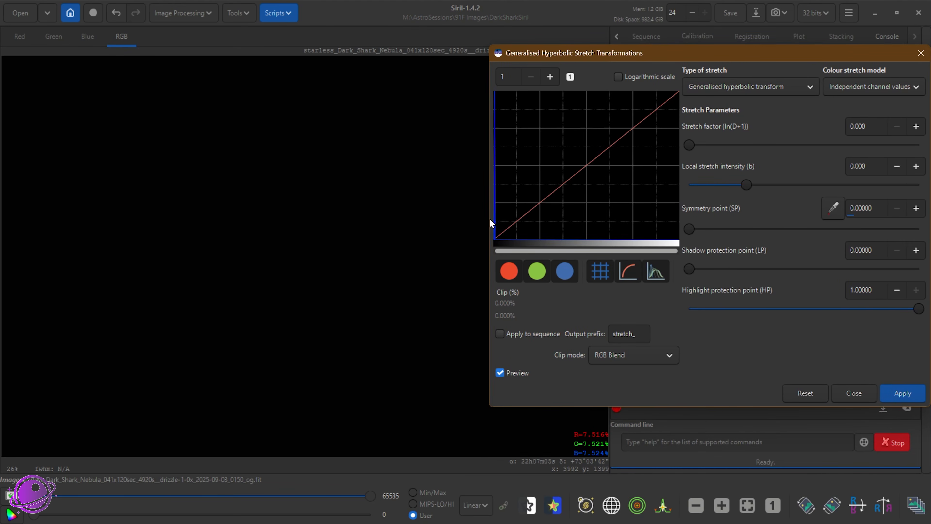
{"action": "left_click_drag", "start_coordinate": [693, 145], "coordinate": [772, 155]}
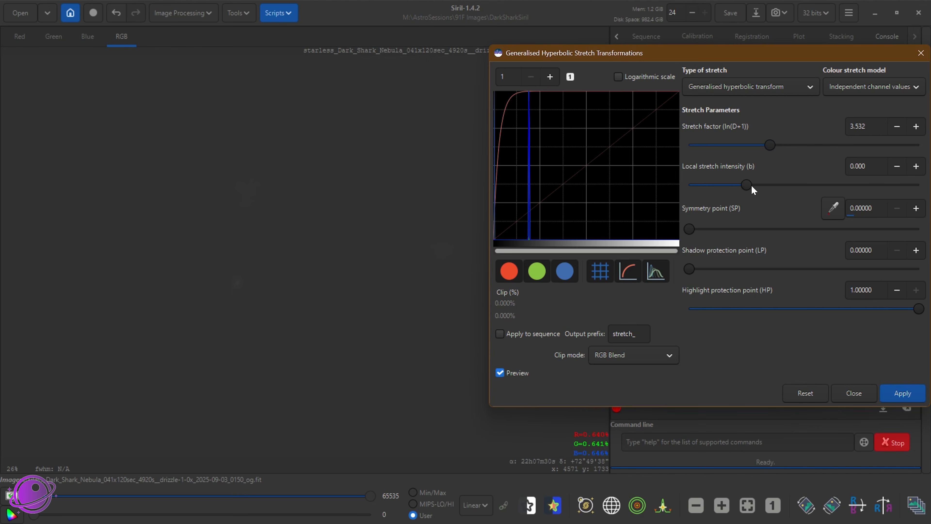
{"action": "left_click_drag", "start_coordinate": [751, 186], "coordinate": [786, 184]}
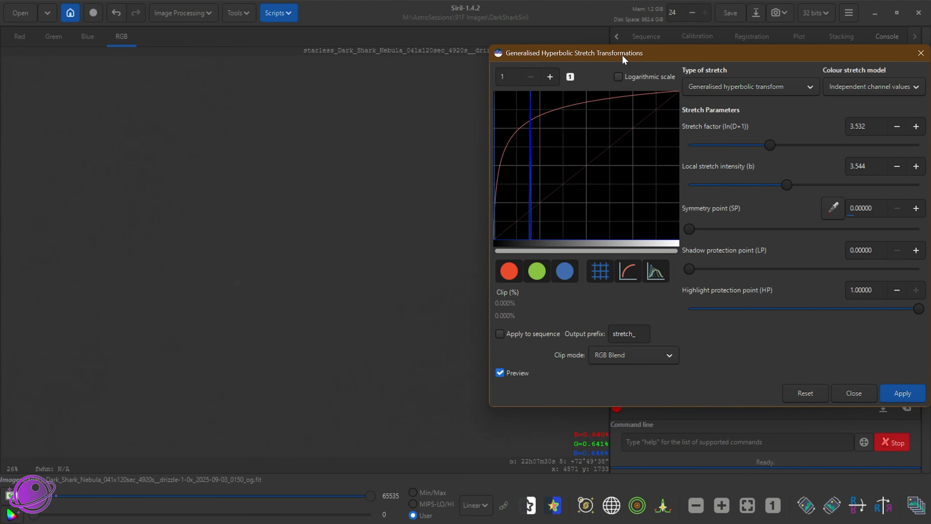
- Select a background patch about 96 by 74 px, sample a symmetry point of 0.00641 from it, and apply the stretch
{"action": "left_click_drag", "start_coordinate": [623, 59], "coordinate": [683, 42]}
{"action": "left_click_drag", "start_coordinate": [505, 328], "coordinate": [520, 339]}
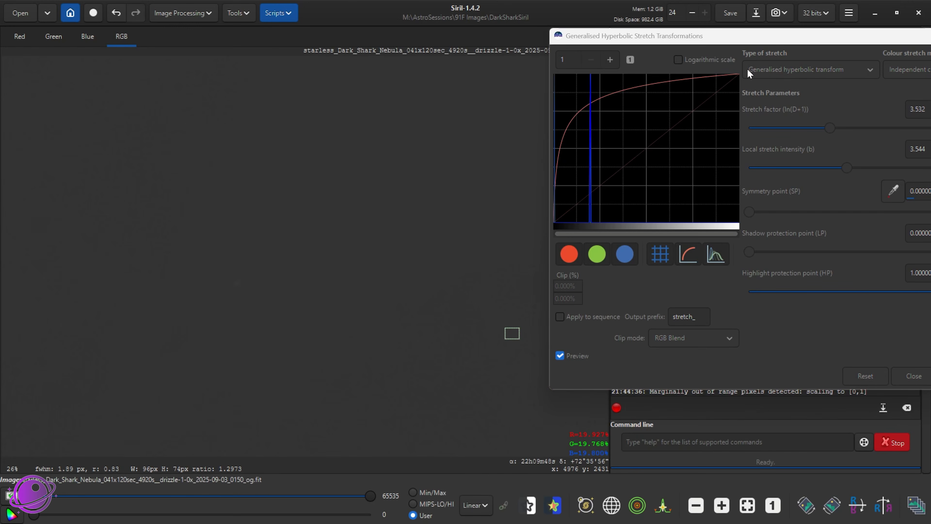
{"action": "left_click_drag", "start_coordinate": [711, 40], "coordinate": [691, 50]}
{"action": "left_click", "coordinate": [817, 206]}
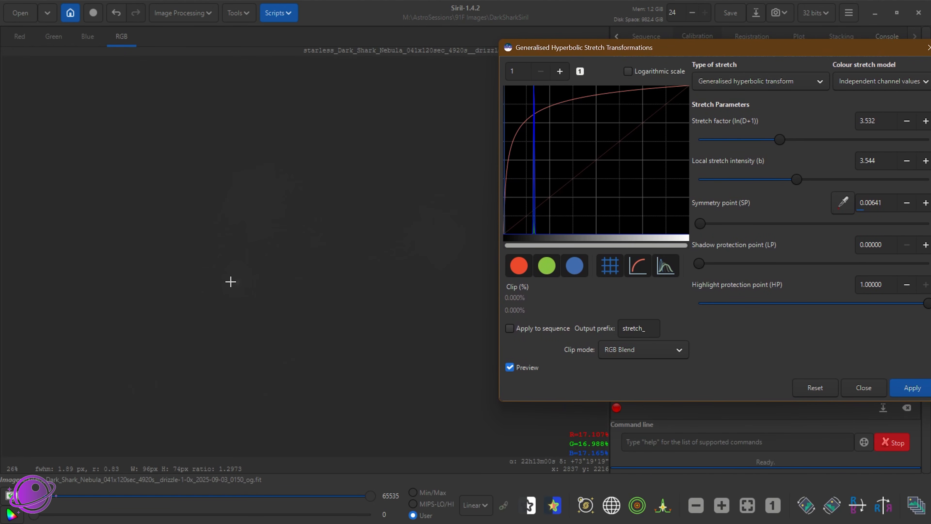
{"action": "left_click", "coordinate": [911, 394]}
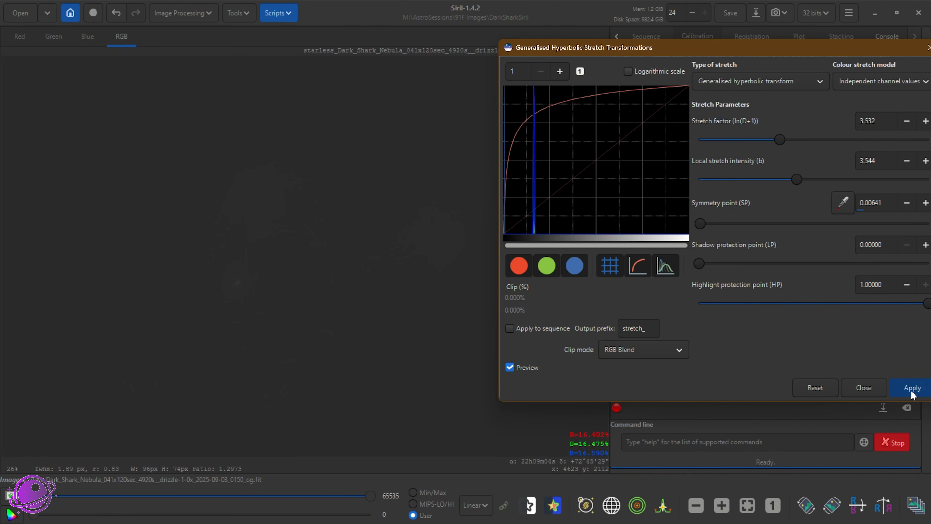
- Apply a linear stretch (BP shift) with a black point of 0.15752
{"action": "left_click", "coordinate": [738, 79]}
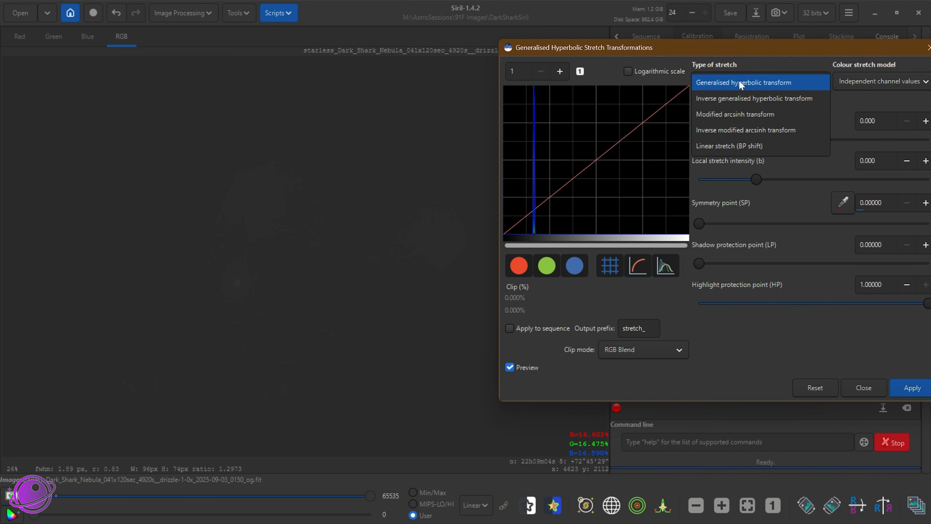
{"action": "left_click", "coordinate": [721, 144]}
{"action": "left_click_drag", "start_coordinate": [698, 138], "coordinate": [736, 144]}
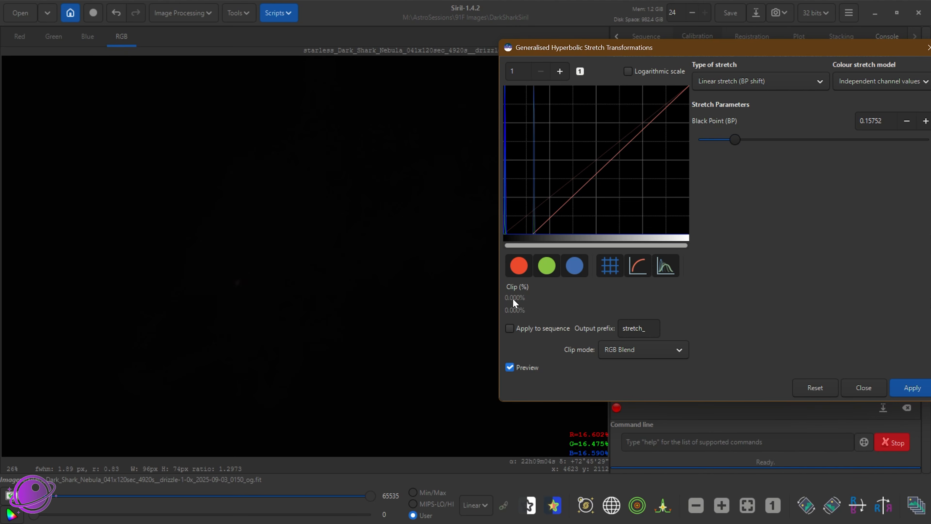
{"action": "left_click", "coordinate": [912, 390]}
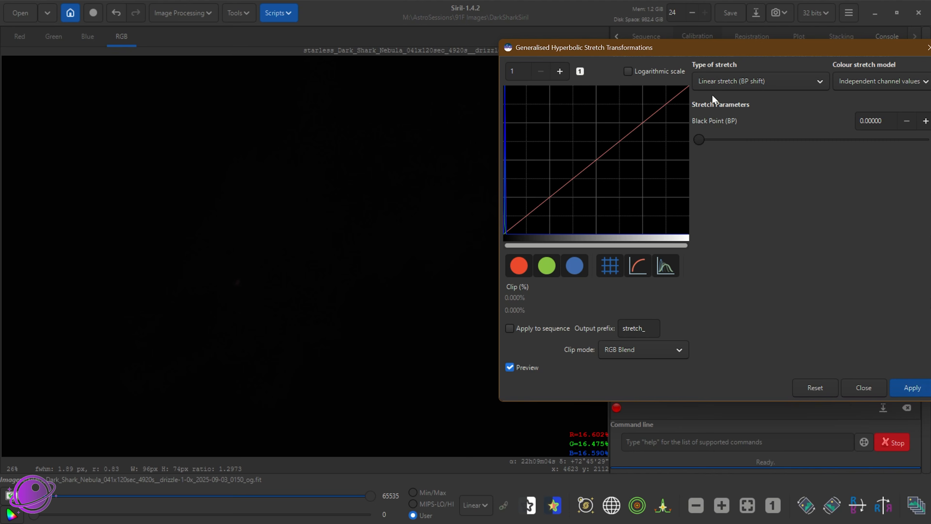
- Return to the generalised hyperbolic transform, with stretch factor 2.936 and local stretch intensity 3.258
{"action": "left_click", "coordinate": [712, 81]}
{"action": "left_click", "coordinate": [710, 19]}
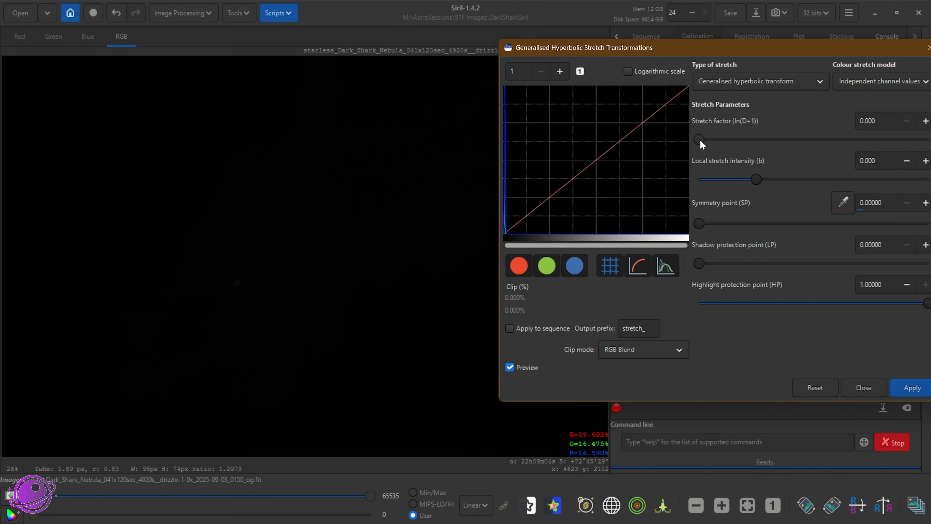
{"action": "left_click_drag", "start_coordinate": [699, 139], "coordinate": [767, 142]}
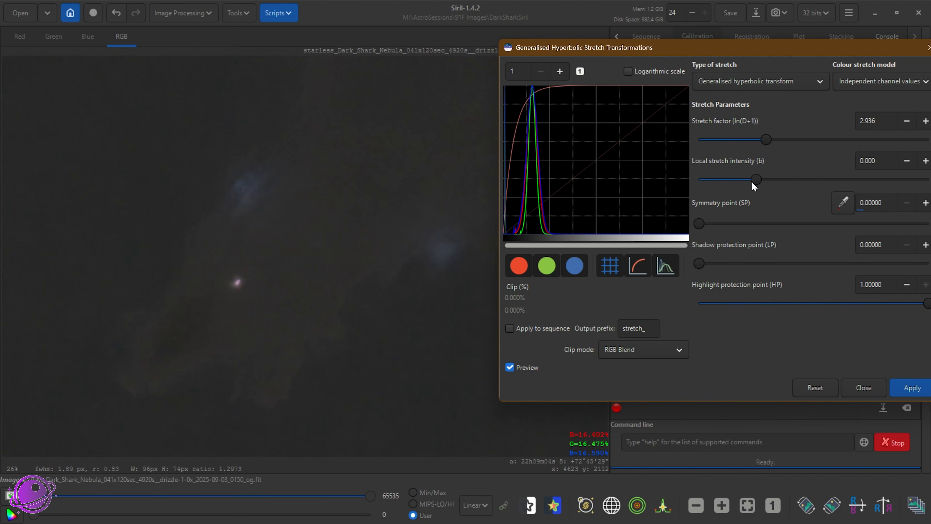
{"action": "left_click_drag", "start_coordinate": [752, 180], "coordinate": [793, 179]}
- Sample a symmetry point of 0.00950 from the background selection, set highlight protection to 0.78759, and apply the stretch
{"action": "left_click", "coordinate": [843, 202]}
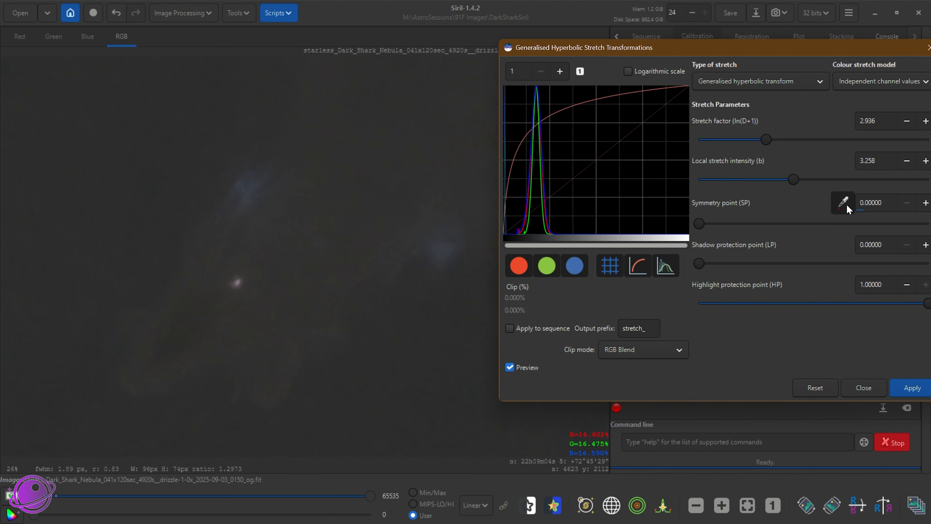
{"action": "left_click_drag", "start_coordinate": [661, 47], "coordinate": [734, 48]}
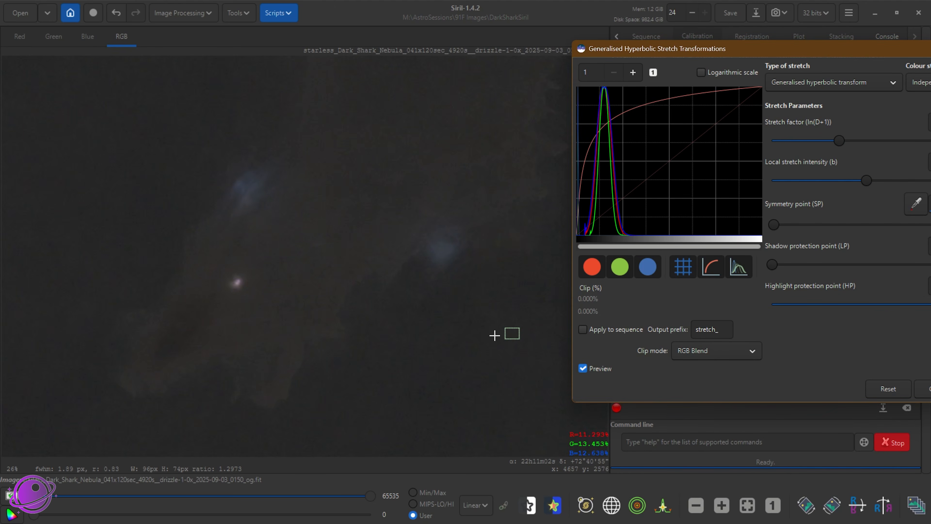
{"action": "left_click_drag", "start_coordinate": [798, 49], "coordinate": [664, 35]}
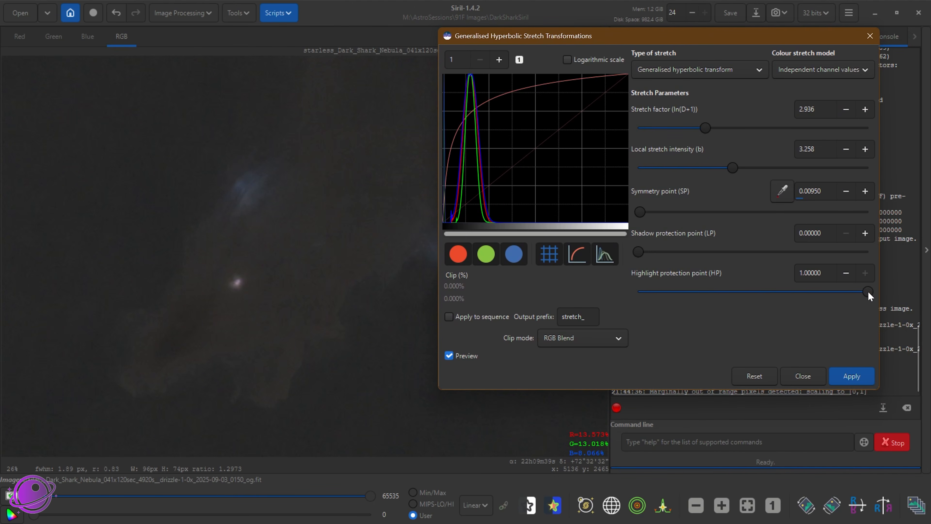
{"action": "left_click_drag", "start_coordinate": [867, 293], "coordinate": [820, 299]}
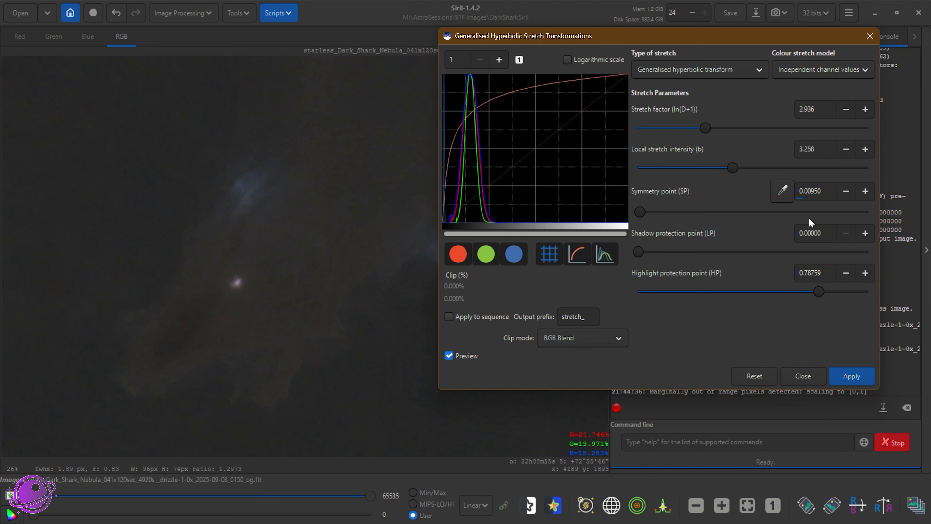
{"action": "left_click", "coordinate": [866, 380]}
- Apply a linear stretch (BP shift) with a black point of 0.04057
{"action": "left_click", "coordinate": [661, 71]}
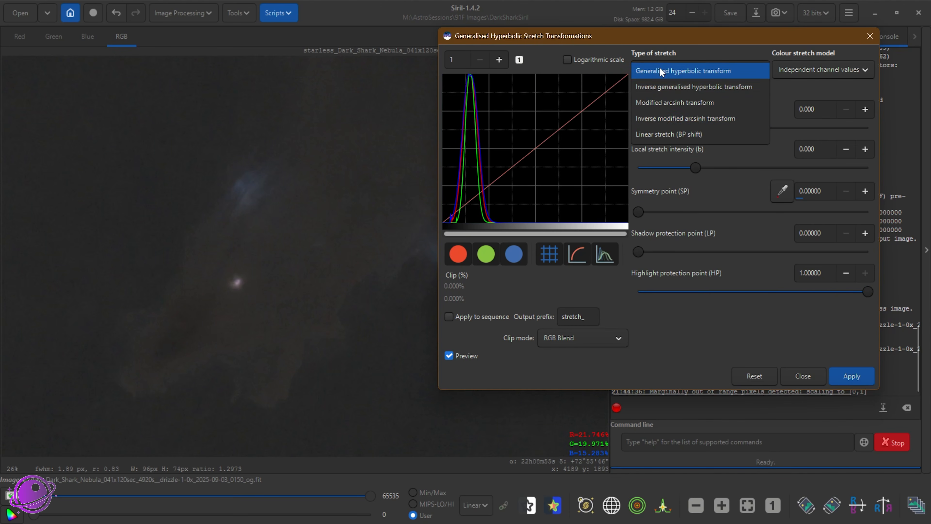
{"action": "left_click", "coordinate": [657, 132]}
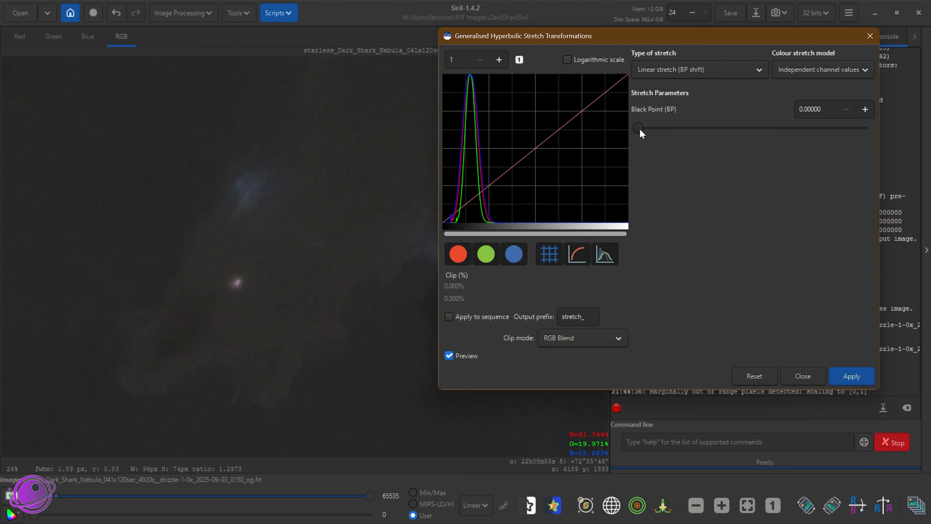
{"action": "left_click_drag", "start_coordinate": [640, 129], "coordinate": [650, 130]}
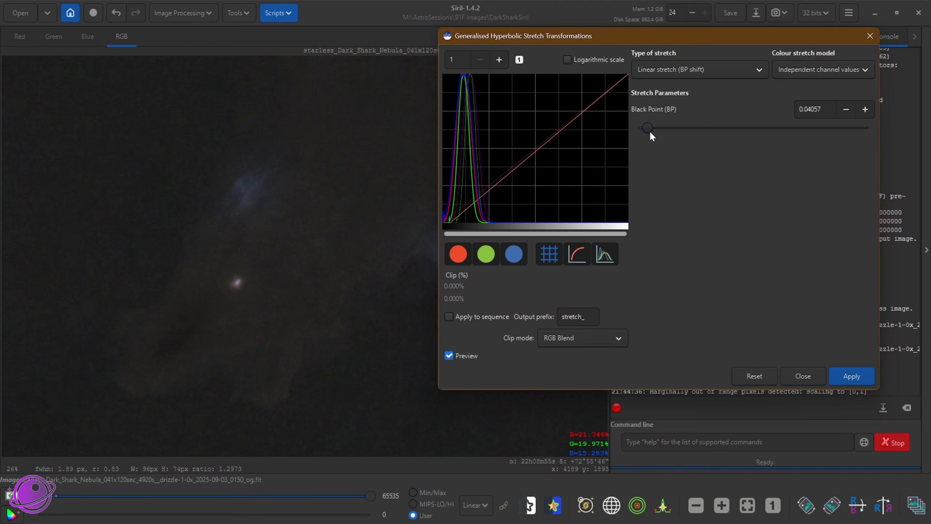
{"action": "left_click", "coordinate": [856, 377]}
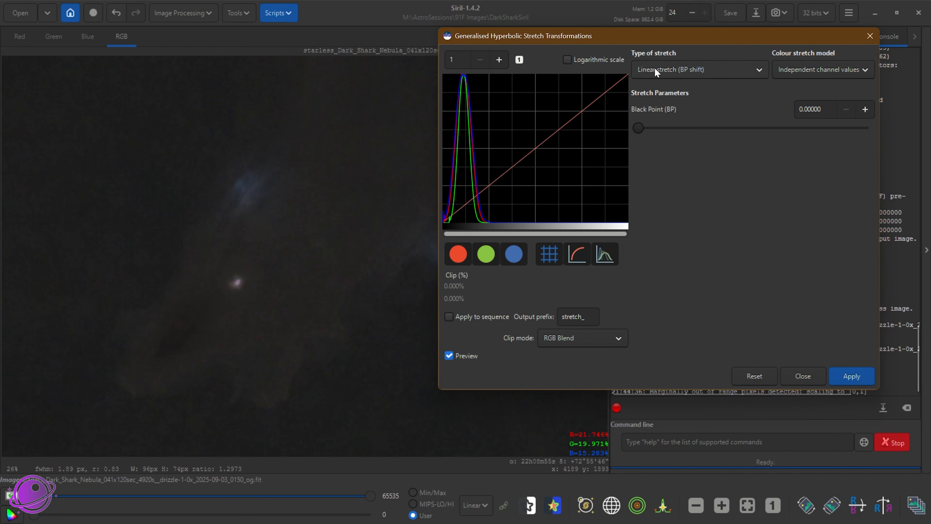
- Set up a generalised hyperbolic stretch with factor 1.122, local intensity 1.826, and a symmetry point of 0.11368 sampled from the background selection
{"action": "left_click", "coordinate": [654, 67]}
{"action": "left_click", "coordinate": [666, 16]}
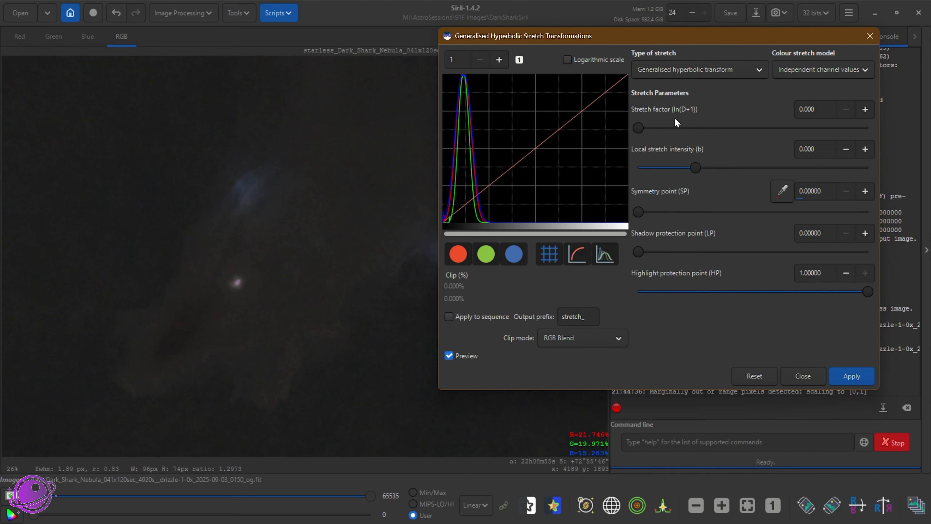
{"action": "left_click_drag", "start_coordinate": [636, 128], "coordinate": [662, 130]}
{"action": "left_click", "coordinate": [782, 192]}
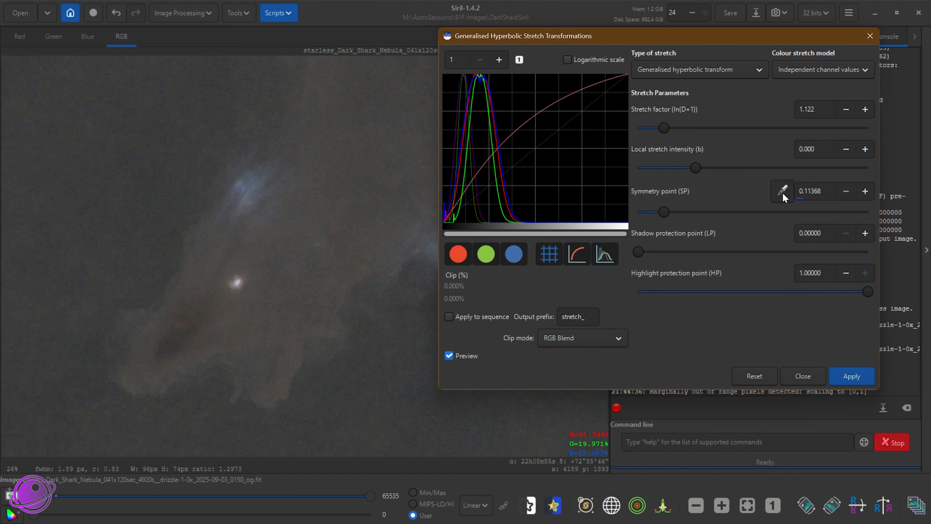
{"action": "left_click_drag", "start_coordinate": [581, 33], "coordinate": [639, 44]}
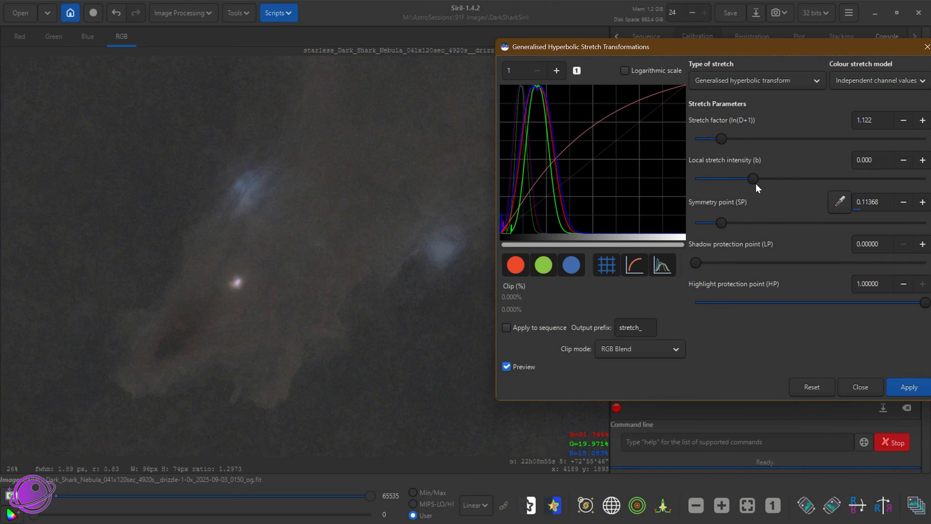
{"action": "left_click_drag", "start_coordinate": [758, 178], "coordinate": [776, 178]}
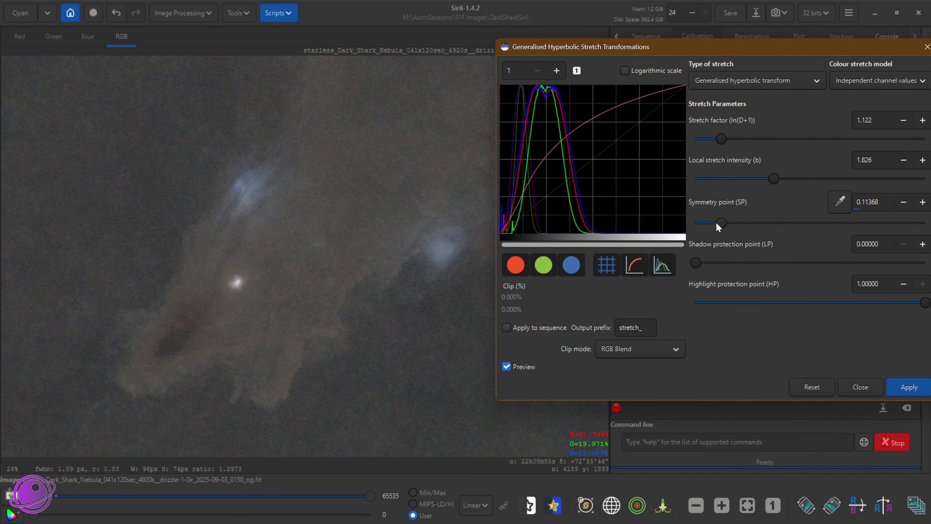
- Raise the symmetry point to 0.15617 and the stretch factor to 1.504, checking the preview on the whole image
{"action": "left_click_drag", "start_coordinate": [716, 221], "coordinate": [726, 223]}
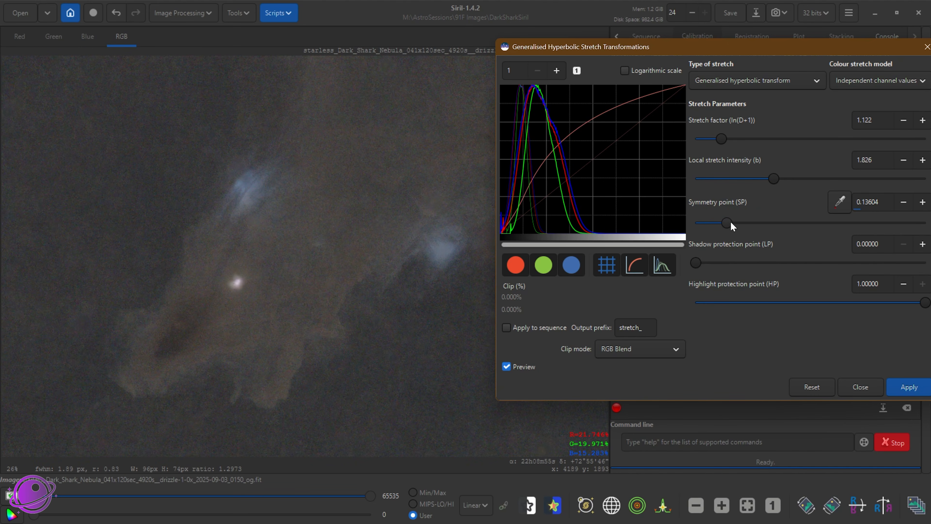
{"action": "left_click_drag", "start_coordinate": [727, 222], "coordinate": [732, 222]}
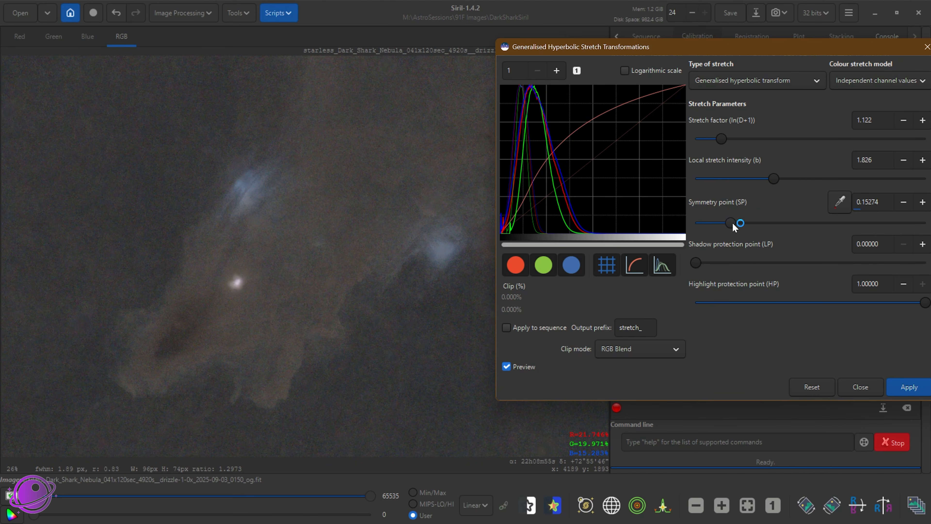
{"action": "left_click_drag", "start_coordinate": [718, 140], "coordinate": [725, 144]}
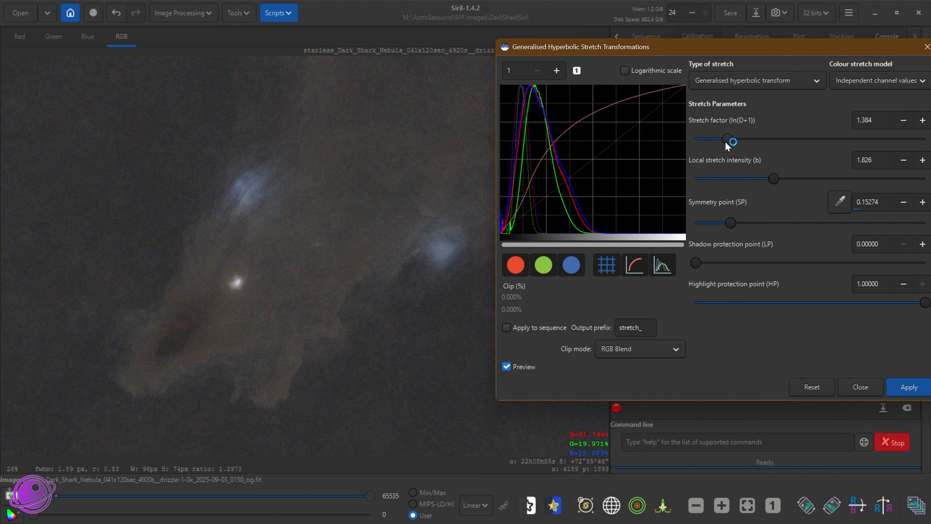
{"action": "scroll", "coordinate": [322, 272], "scroll_direction": "down", "scroll_amount": 3}
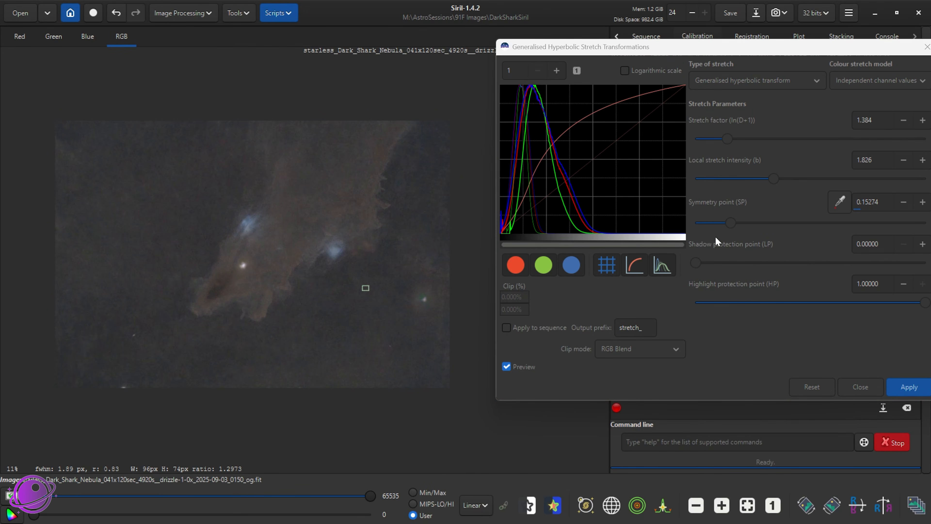
{"action": "left_click_drag", "start_coordinate": [729, 224], "coordinate": [732, 220]}
{"action": "left_click_drag", "start_coordinate": [726, 138], "coordinate": [733, 141]}
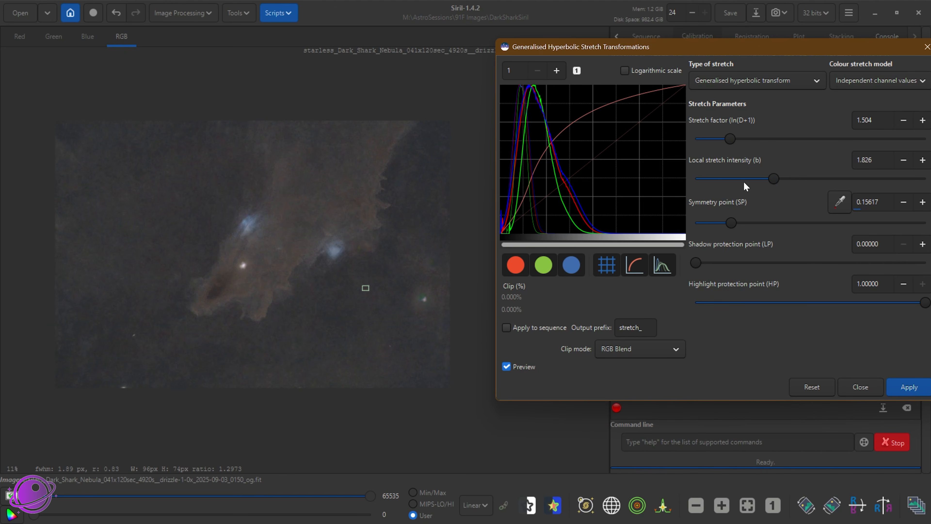
- Raise the local stretch intensity to 3.067, set the highlight protection point to 0.57279, and apply the hyperbolic stretch
{"action": "left_click_drag", "start_coordinate": [776, 178], "coordinate": [792, 178]}
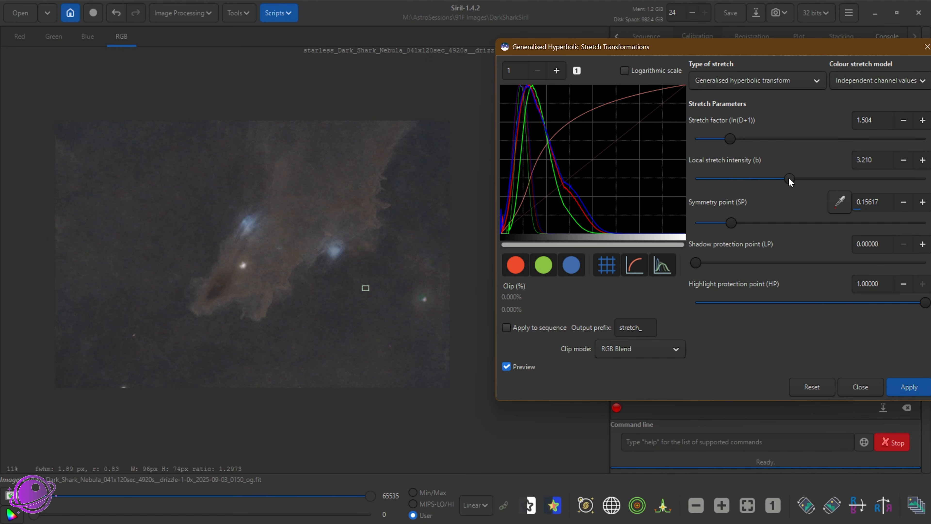
{"action": "left_click", "coordinate": [788, 178]}
{"action": "left_click_drag", "start_coordinate": [923, 303], "coordinate": [827, 310]}
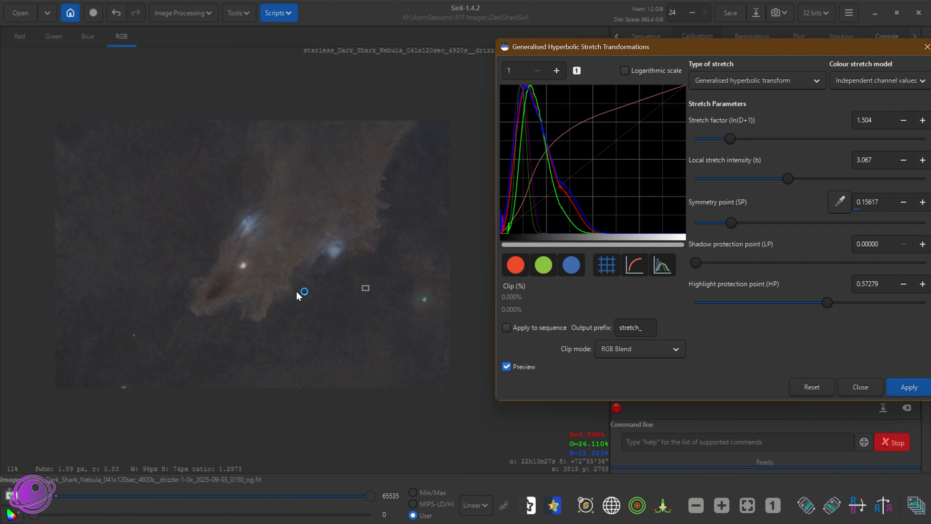
{"action": "left_click", "coordinate": [908, 386]}
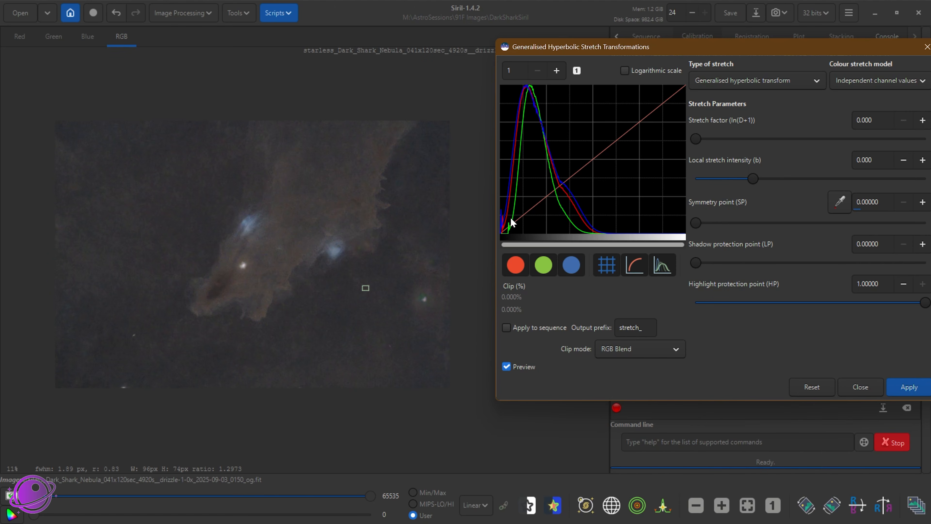
- Set a linear stretch (BP shift) with a black point of 0.01193 and close the stretch dialog
{"action": "left_click", "coordinate": [720, 81]}
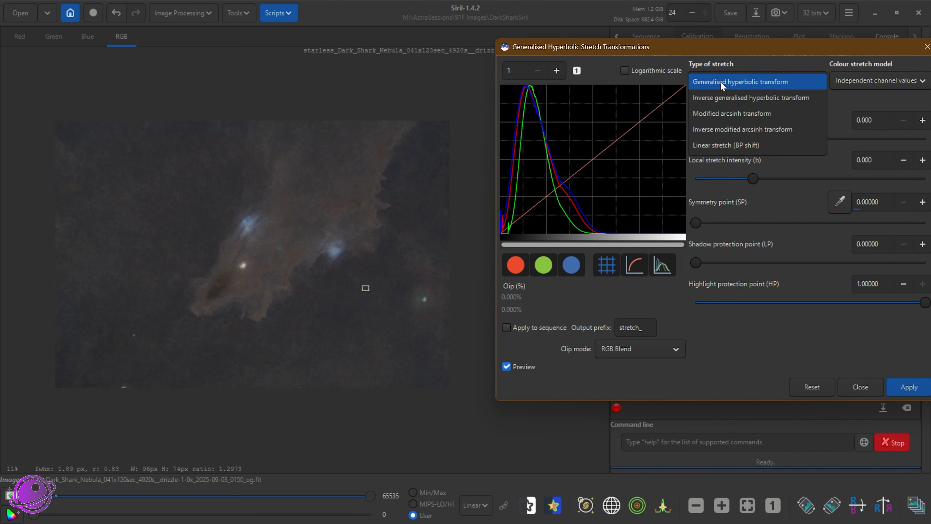
{"action": "left_click", "coordinate": [727, 137]}
{"action": "left_click_drag", "start_coordinate": [696, 137], "coordinate": [700, 138]}
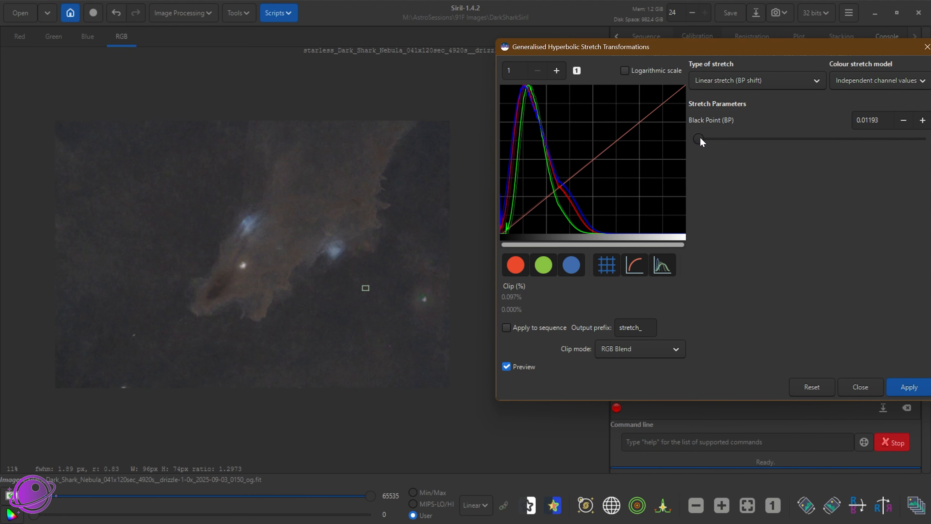
{"action": "left_click", "coordinate": [925, 48]}
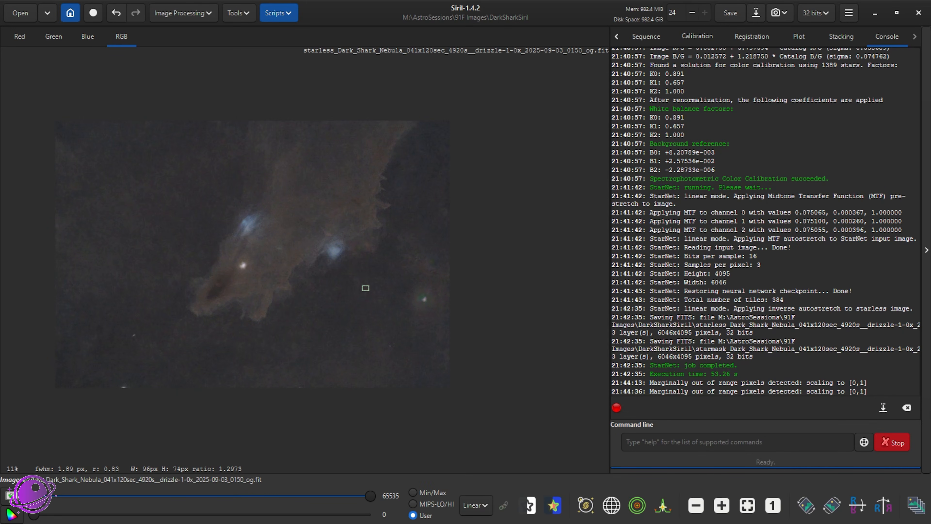
- Switch to the Script Launcher and mark the Generalized Hyperbolic Stretch and VeraLux_HyperMetric_Stretch.py entries as completed
{"action": "key", "text": "alt+Tab"}
{"action": "left_click", "coordinate": [831, 223]}
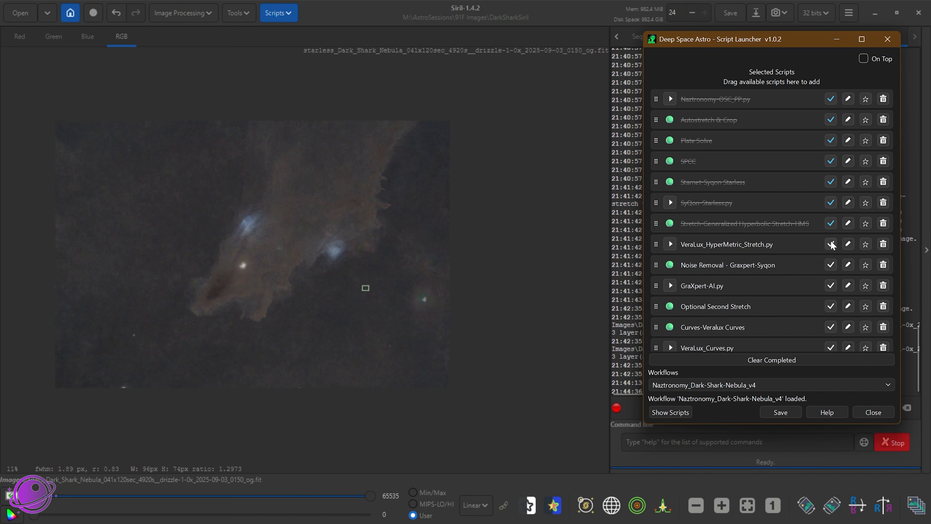
{"action": "left_click", "coordinate": [830, 244]}
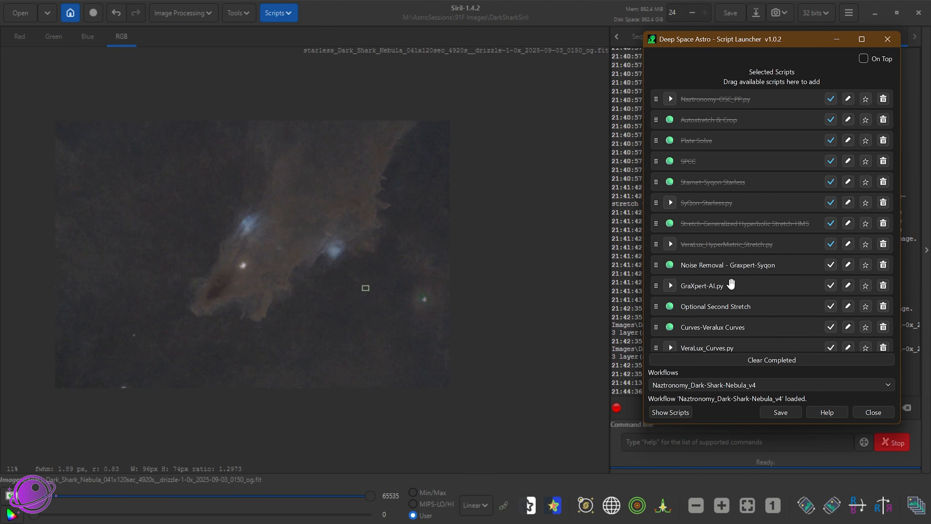
- Run GraXpert-AI.py from the workflow to denoise the starless image at strength 0.90, and close it once processed
{"action": "left_click", "coordinate": [670, 284]}
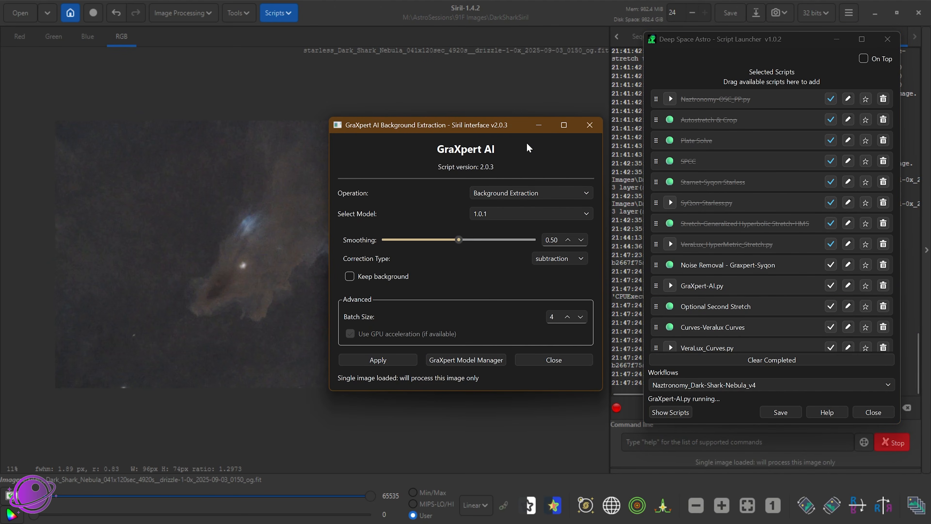
{"action": "left_click_drag", "start_coordinate": [504, 128], "coordinate": [639, 119]}
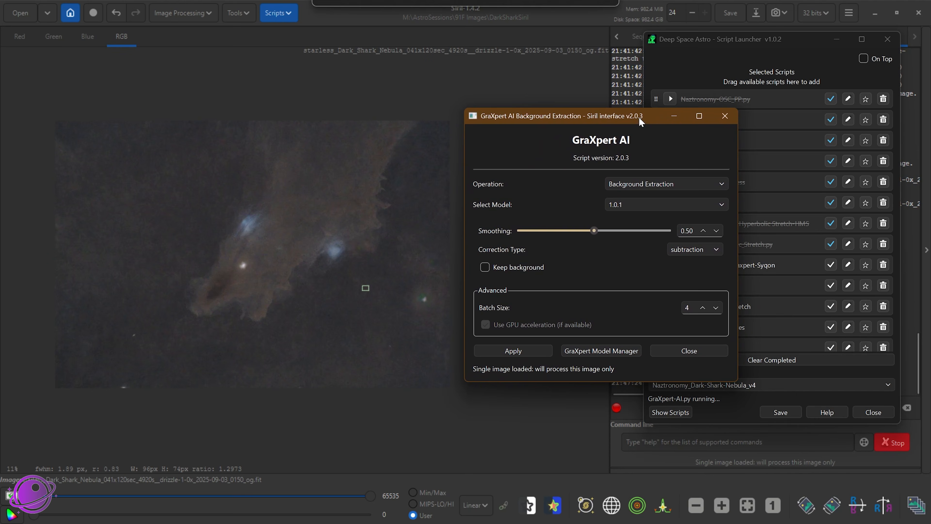
{"action": "left_click", "coordinate": [629, 182]}
{"action": "left_click", "coordinate": [627, 216]}
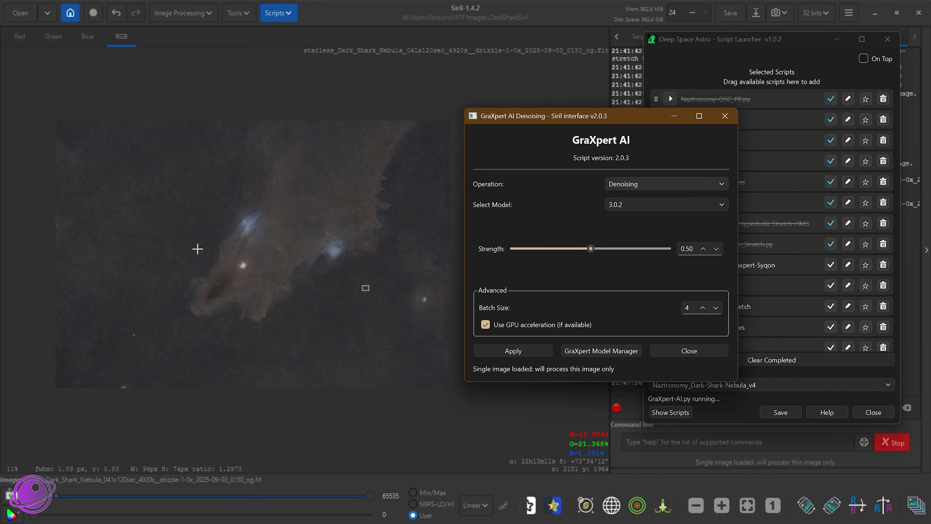
{"action": "scroll", "coordinate": [217, 245], "scroll_direction": "up", "scroll_amount": 2}
{"action": "scroll", "coordinate": [231, 248], "scroll_direction": "up", "scroll_amount": 5}
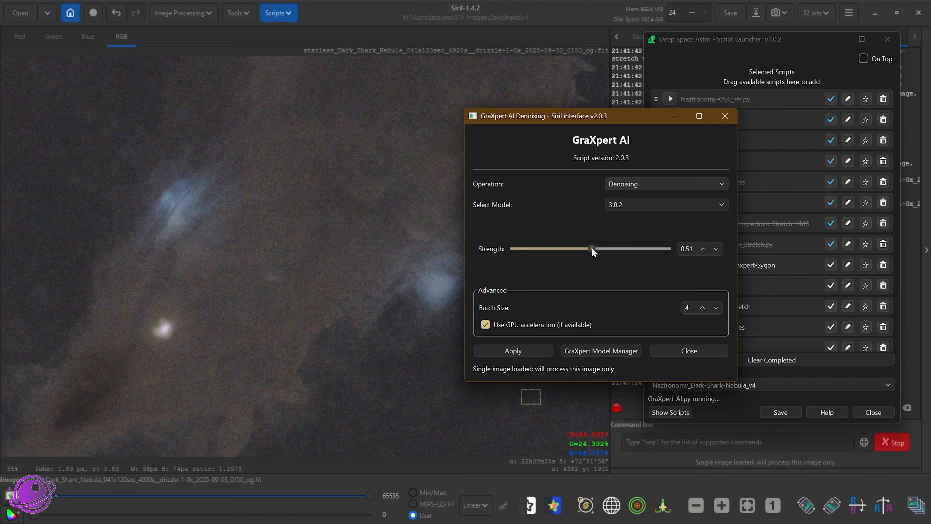
{"action": "left_click_drag", "start_coordinate": [591, 248], "coordinate": [653, 260]}
{"action": "left_click", "coordinate": [516, 355]}
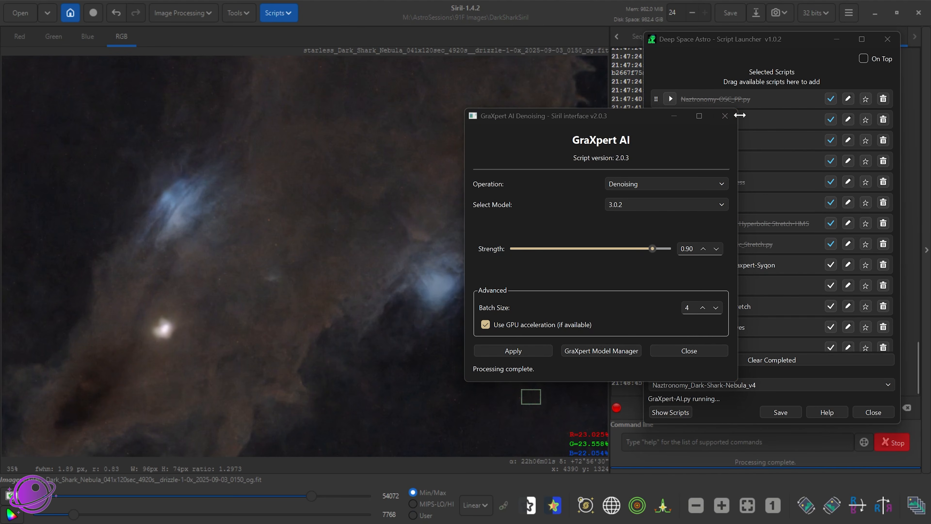
{"action": "left_click", "coordinate": [725, 116]}
- Compare the nebula before and after denoising by undoing and redoing the GraXpert denoise, checking both detail and the whole image
{"action": "scroll", "coordinate": [230, 271], "scroll_direction": "up", "scroll_amount": 3}
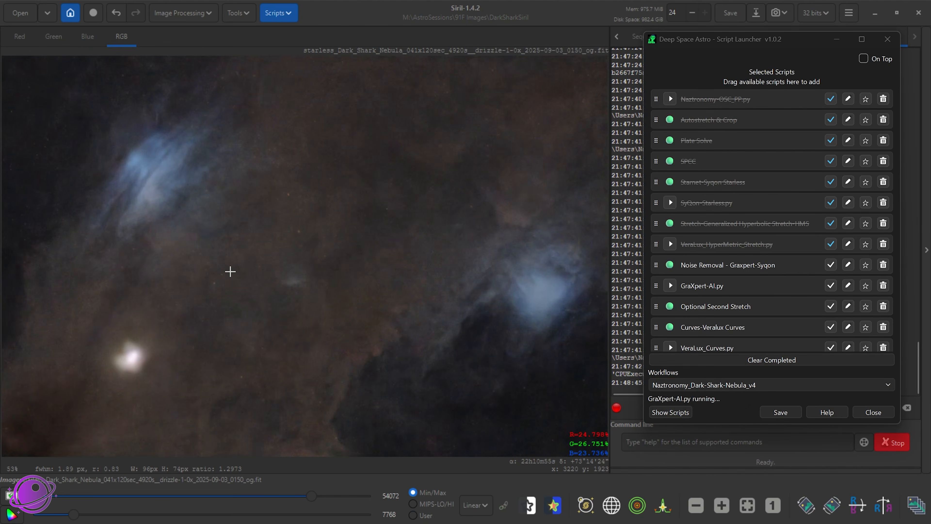
{"action": "left_click", "coordinate": [115, 17]}
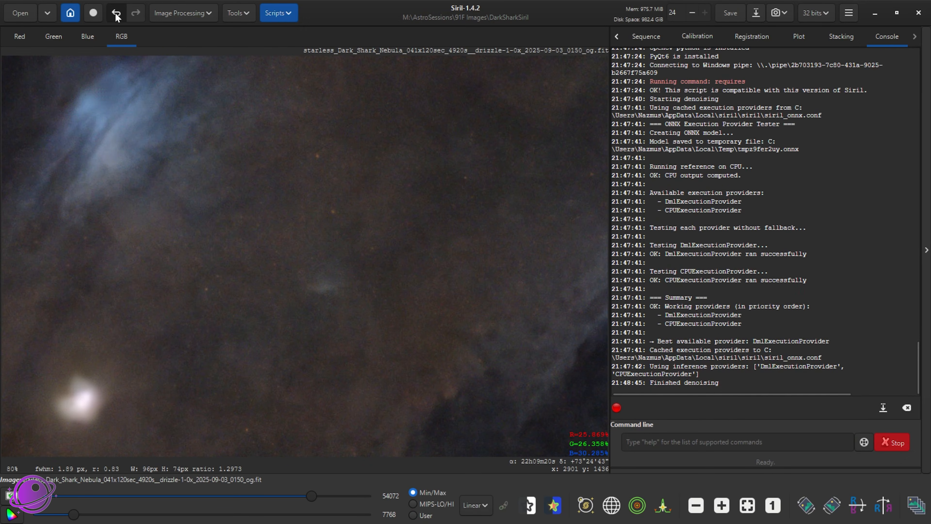
{"action": "key", "text": "ctrl+shift+z"}
{"action": "scroll", "coordinate": [169, 172], "scroll_direction": "down", "scroll_amount": 5}
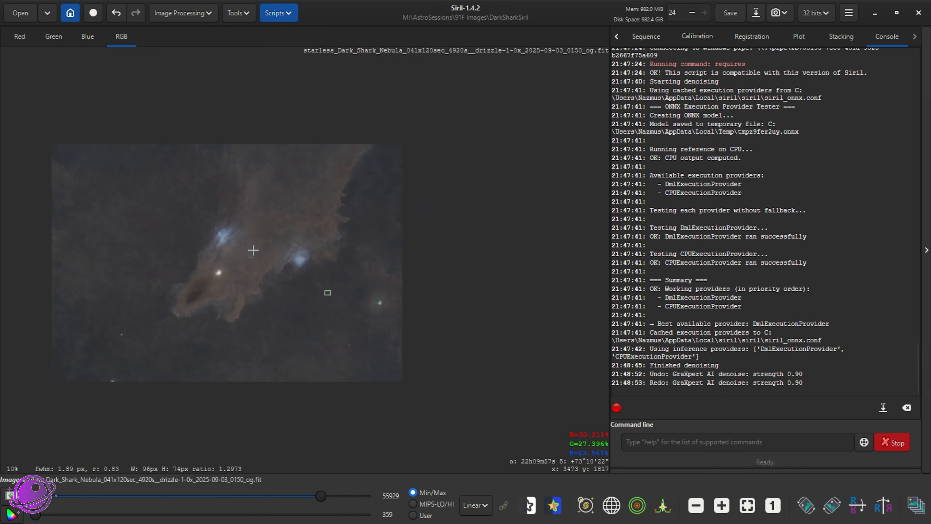
{"action": "scroll", "coordinate": [253, 251], "scroll_direction": "up", "scroll_amount": 1}
{"action": "scroll", "coordinate": [252, 254], "scroll_direction": "down", "scroll_amount": 1}
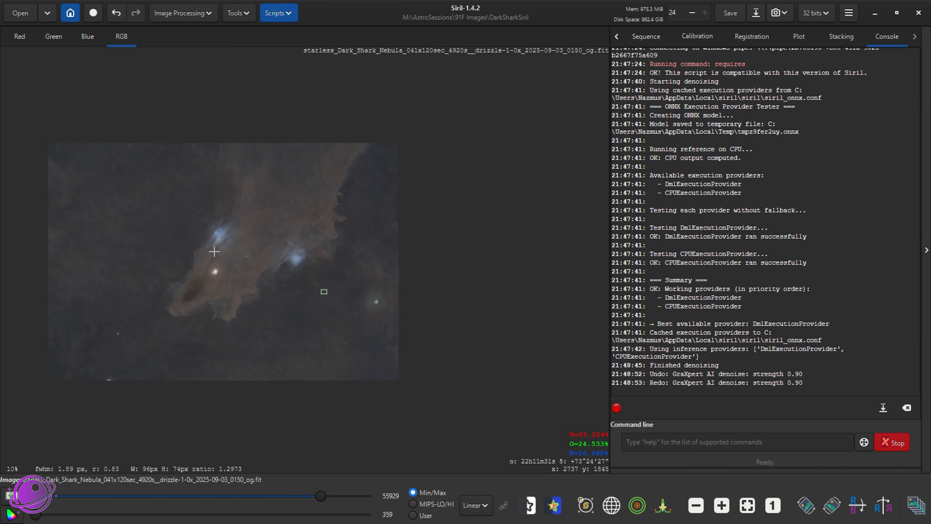
- Mark the Noise Removal and GraXpert-AI.py entries as completed in the Script Launcher
{"action": "scroll", "coordinate": [280, 281], "scroll_direction": "up", "scroll_amount": 1}
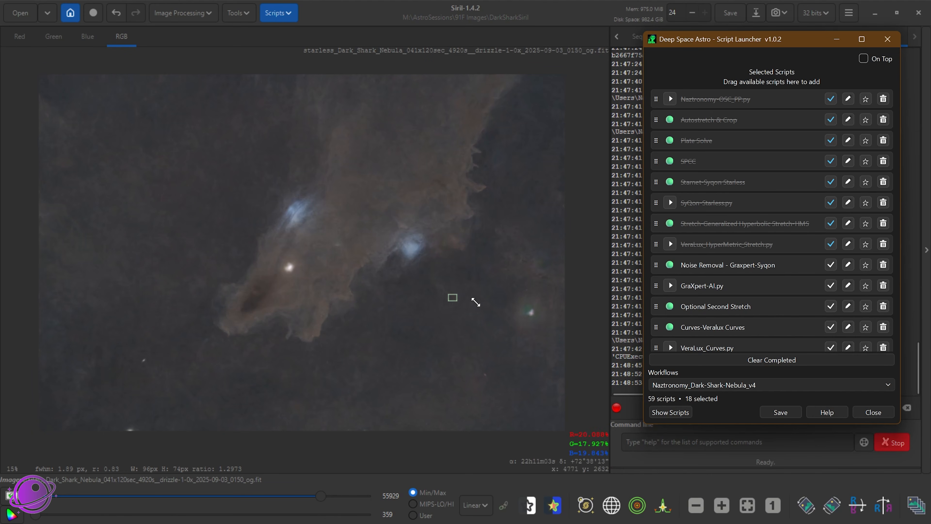
{"action": "left_click", "coordinate": [830, 264]}
{"action": "left_click", "coordinate": [831, 286]}
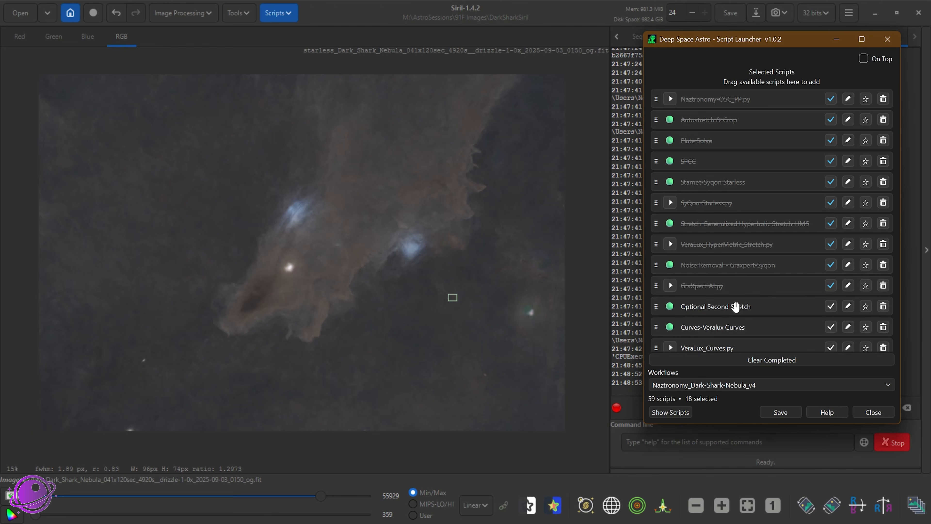
- Check the denoised image in the AutoStretch display mode and return the display to Linear
{"action": "left_click", "coordinate": [485, 507]}
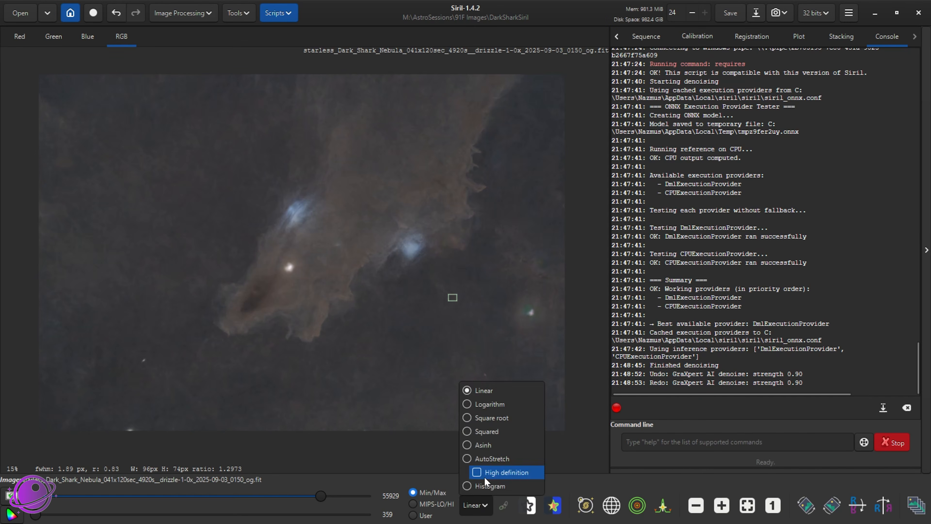
{"action": "left_click", "coordinate": [482, 456]}
{"action": "left_click", "coordinate": [478, 507]}
{"action": "left_click", "coordinate": [476, 392]}
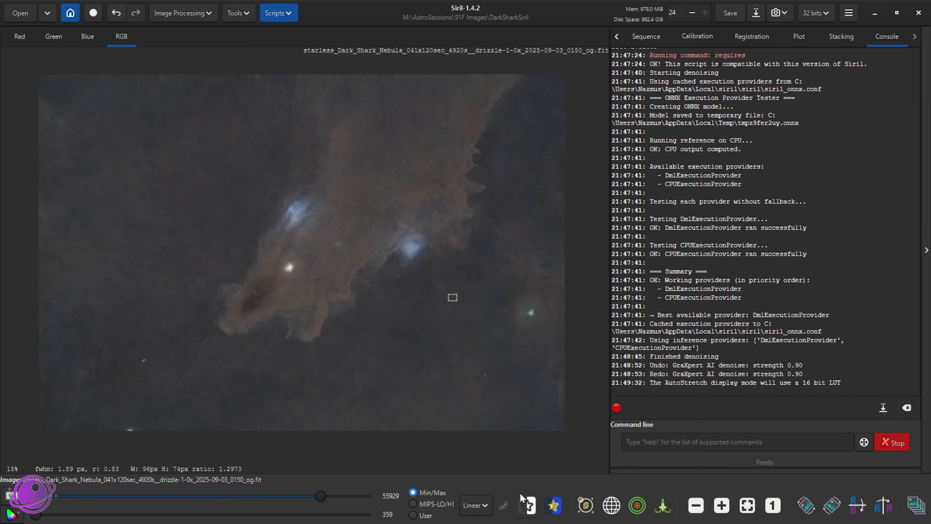
- Start a second round of stretching by applying a linear stretch (BP shift) with a black point of 0.12167
{"action": "left_click", "coordinate": [204, 13]}
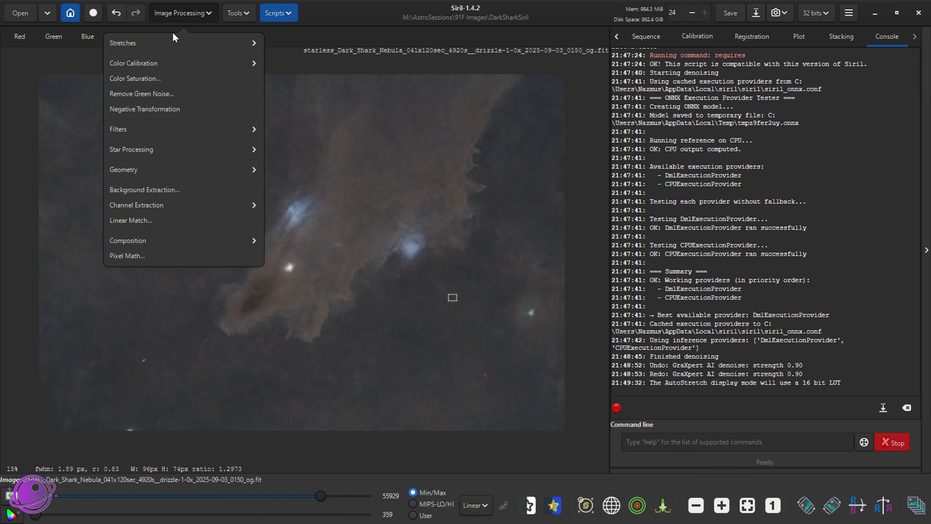
{"action": "left_click", "coordinate": [161, 43]}
{"action": "left_click", "coordinate": [168, 111]}
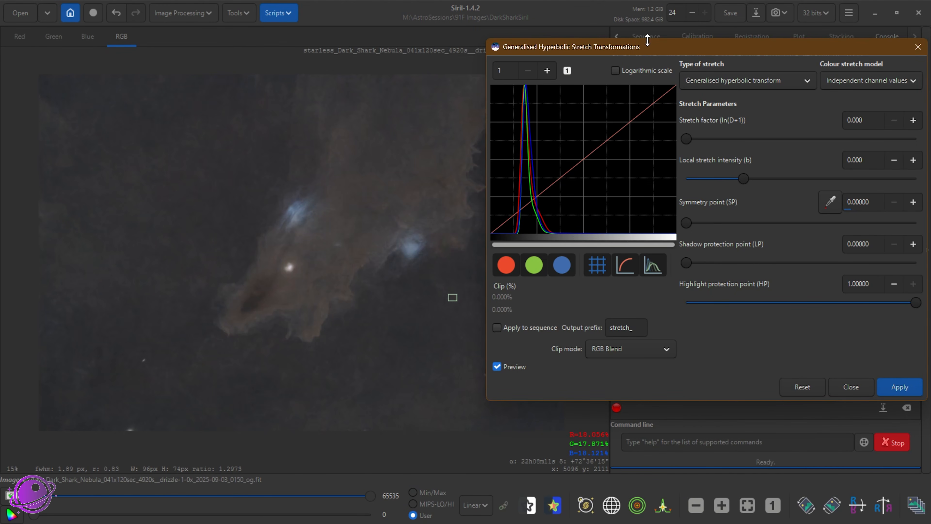
{"action": "left_click_drag", "start_coordinate": [647, 53], "coordinate": [618, 57]}
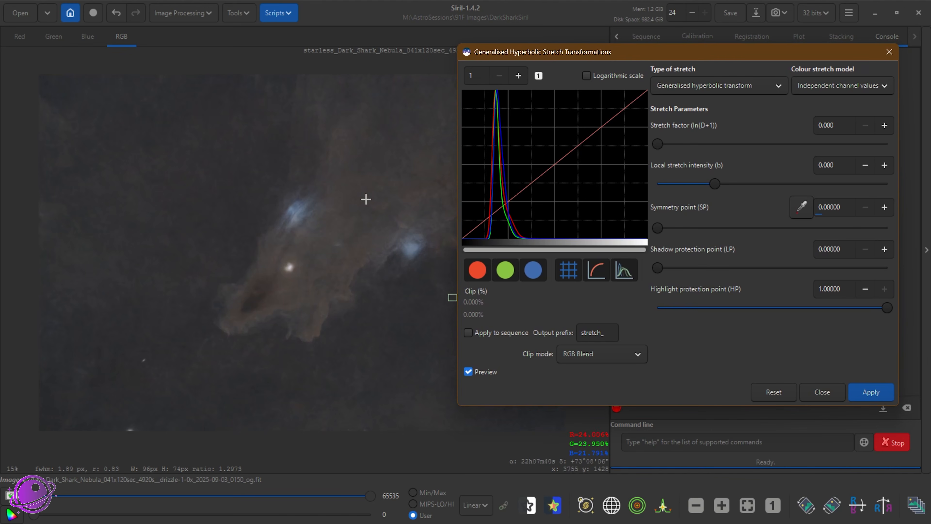
{"action": "left_click", "coordinate": [673, 88]}
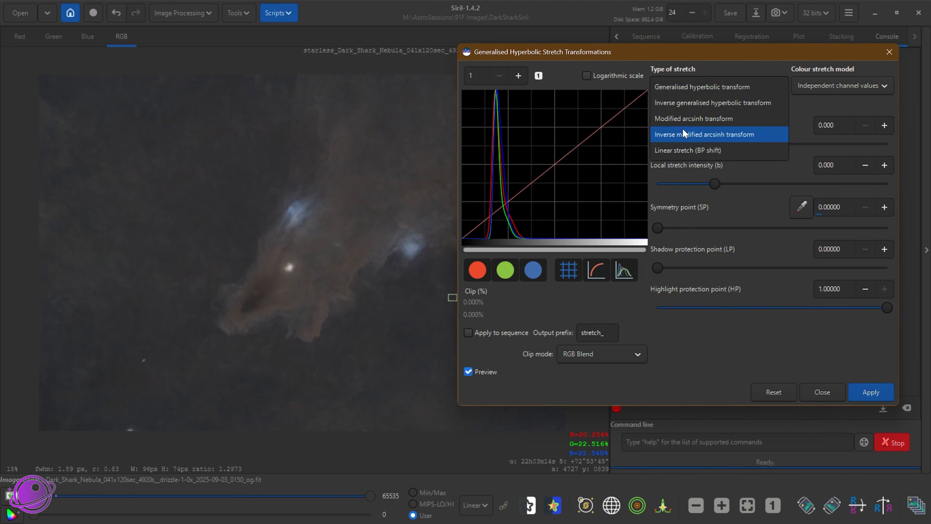
{"action": "left_click", "coordinate": [678, 150]}
{"action": "left_click_drag", "start_coordinate": [659, 143], "coordinate": [686, 146]}
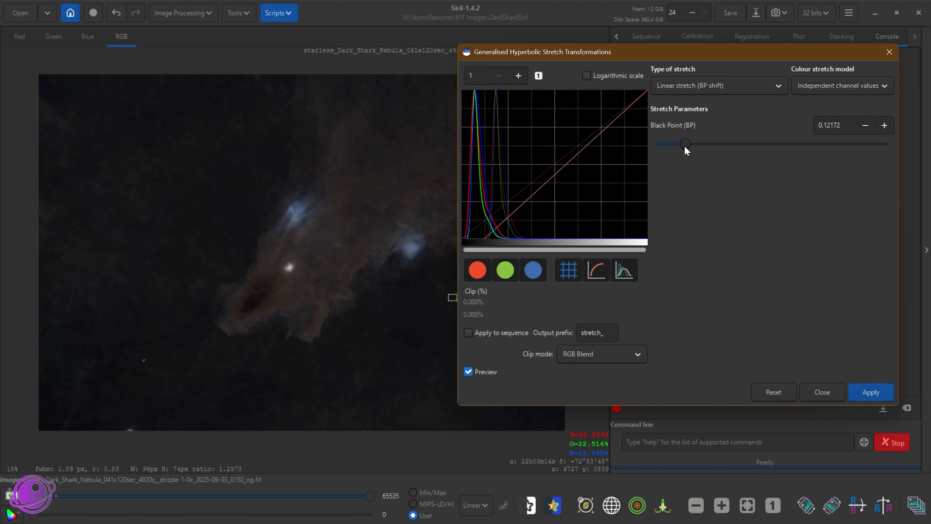
{"action": "left_click", "coordinate": [869, 392]}
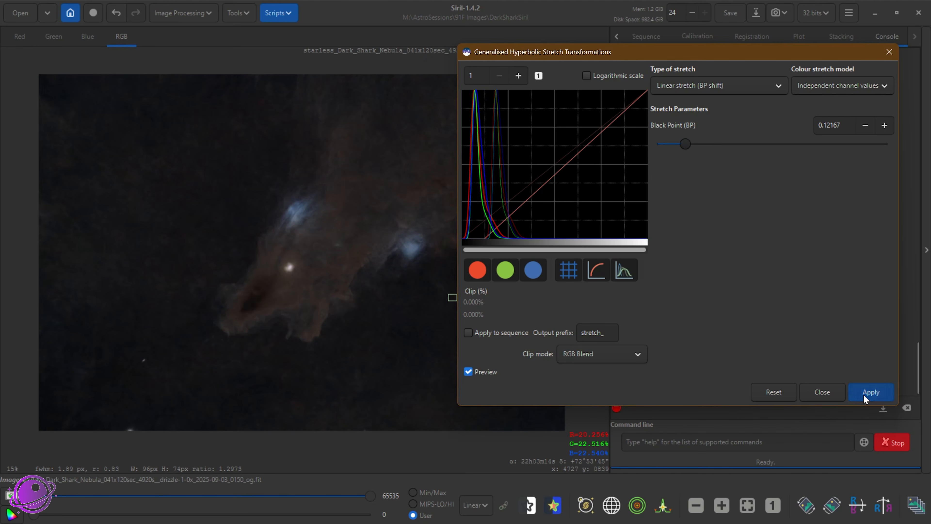
- Set up a generalised hyperbolic stretch with factor 1.098, local intensity 0.967, and symmetry point 0.08614 sampled from the background selection
{"action": "left_click", "coordinate": [690, 84]}
{"action": "left_click", "coordinate": [691, 28]}
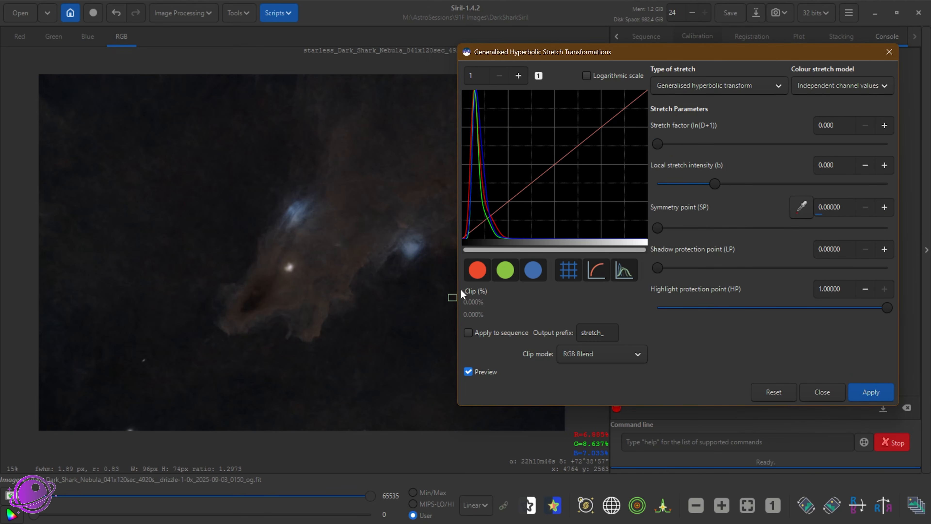
{"action": "left_click", "coordinate": [801, 209]}
{"action": "left_click_drag", "start_coordinate": [657, 144], "coordinate": [683, 144]}
{"action": "left_click_drag", "start_coordinate": [715, 188], "coordinate": [725, 186]}
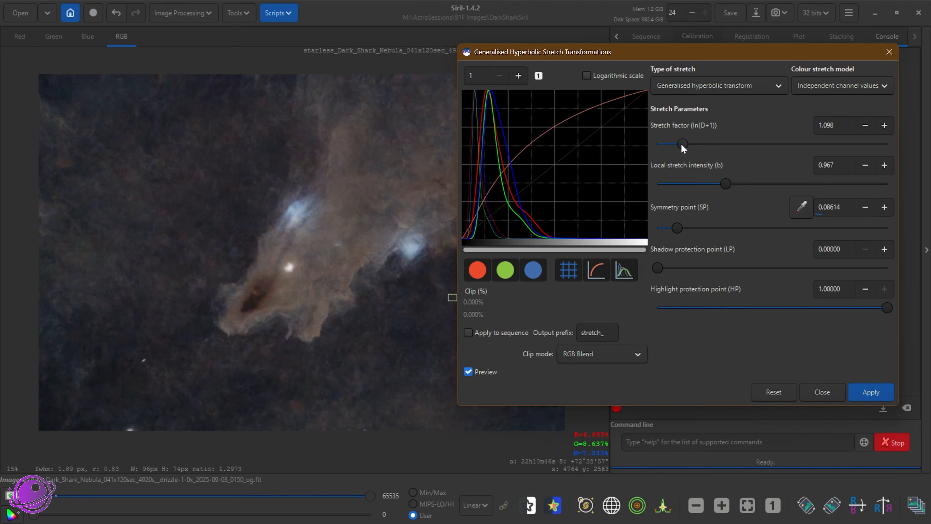
- Soften the stretch to factor 0.644 with local intensity 0.967, symmetry point 0.09547, and highlight protection 0.65632
{"action": "left_click_drag", "start_coordinate": [682, 145], "coordinate": [672, 144]}
{"action": "left_click_drag", "start_coordinate": [726, 184], "coordinate": [722, 185]}
{"action": "left_click_drag", "start_coordinate": [676, 230], "coordinate": [678, 230]}
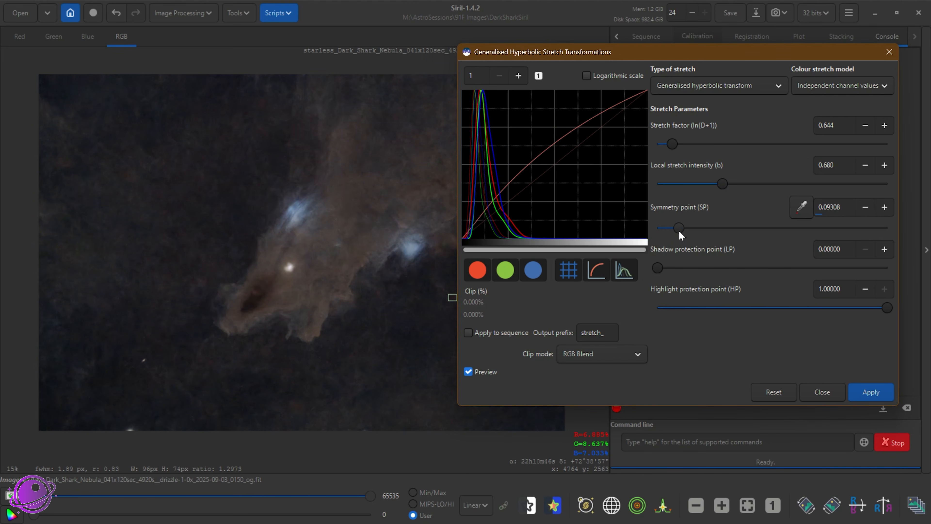
{"action": "left_click_drag", "start_coordinate": [724, 181], "coordinate": [726, 182]}
{"action": "left_click_drag", "start_coordinate": [886, 309], "coordinate": [805, 311]}
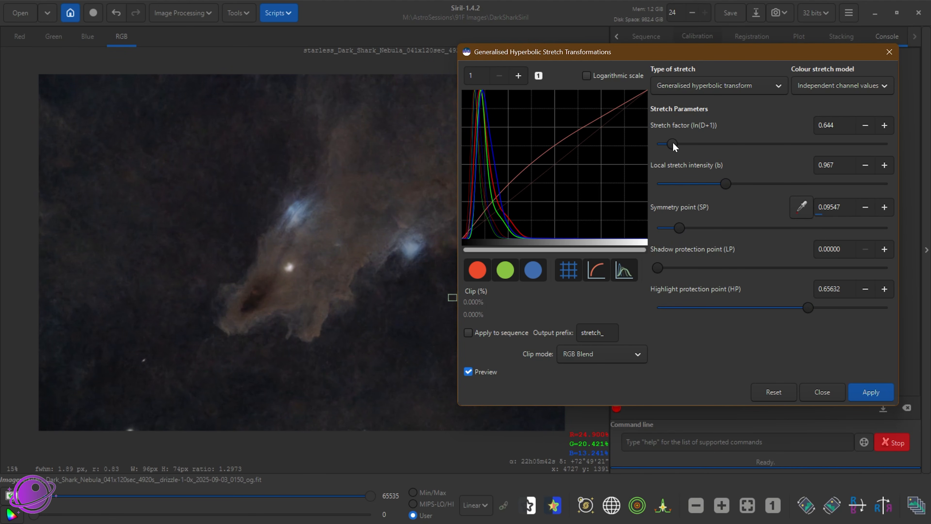
- Try a stretch factor of 0.788, return it to 0.644, apply the stretch, and close the stretch dialog
{"action": "left_click_drag", "start_coordinate": [673, 143], "coordinate": [675, 143]}
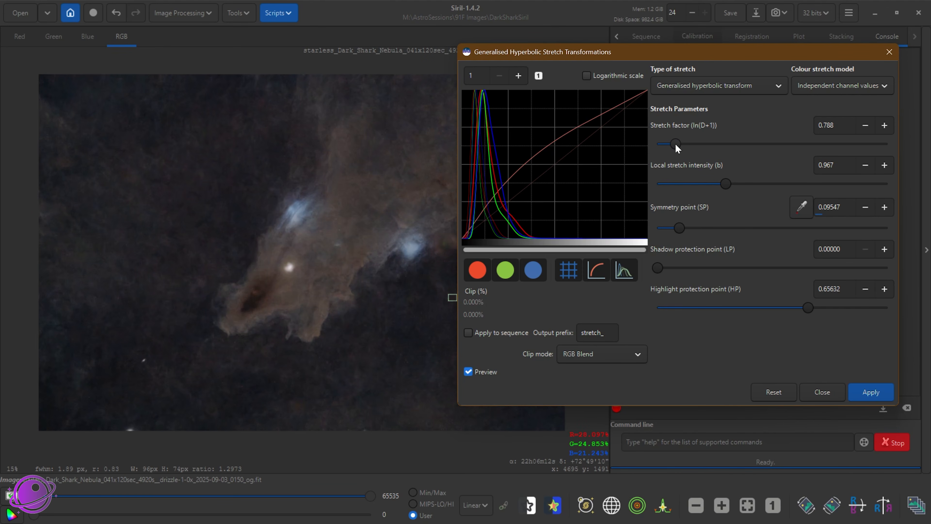
{"action": "mouse_move", "coordinate": [675, 145]}
{"action": "left_mouse_down"}
{"action": "mouse_move", "coordinate": [664, 146]}
{"action": "mouse_move", "coordinate": [674, 144]}
{"action": "left_mouse_up"}
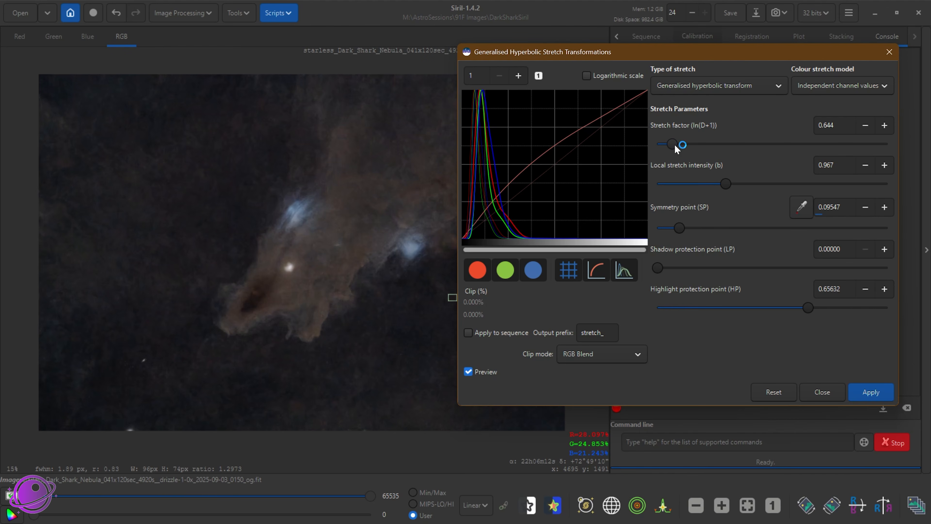
{"action": "left_click", "coordinate": [880, 393]}
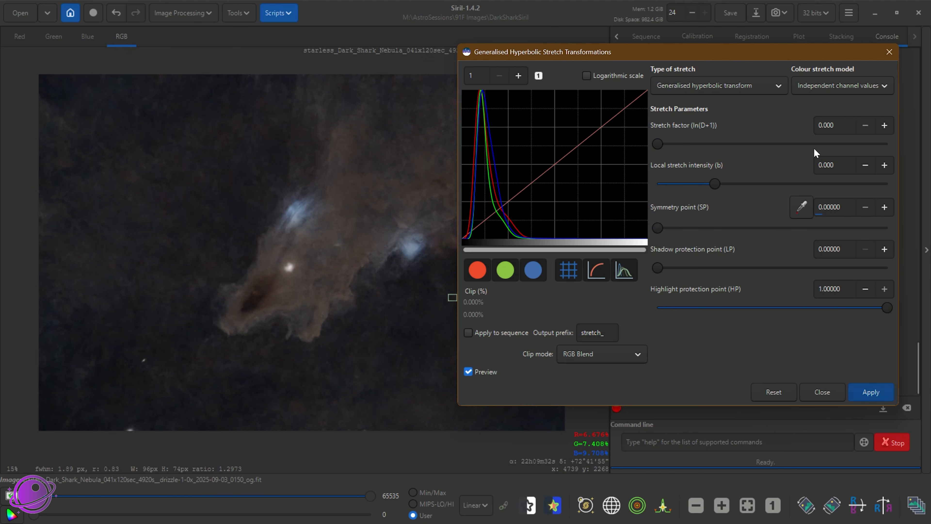
{"action": "left_click", "coordinate": [889, 52]}
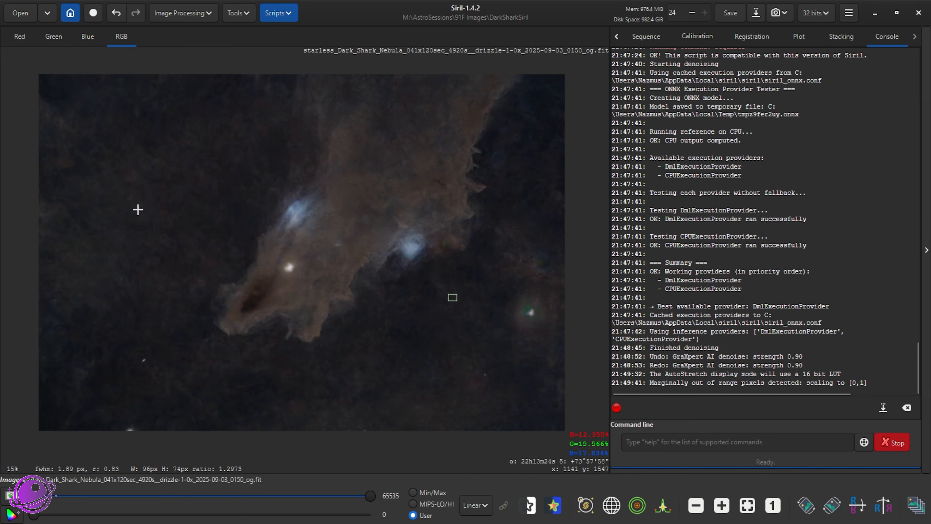
- Inspect the stretched starless image up close and as a whole, checking the nebula, bright reflection areas, and background noise
{"action": "scroll", "coordinate": [538, 184], "scroll_direction": "up", "scroll_amount": 3}
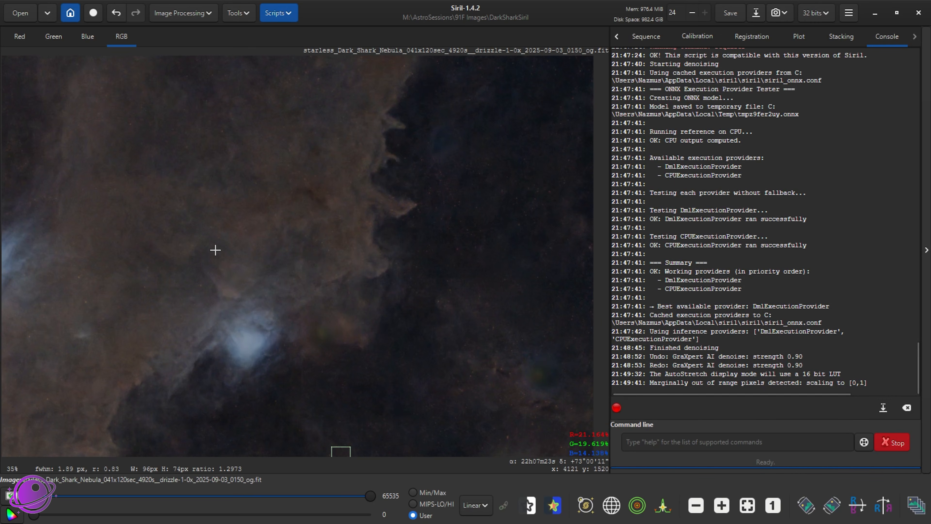
{"action": "left_click_drag", "start_coordinate": [240, 252], "coordinate": [320, 264]}
{"action": "scroll", "coordinate": [191, 295], "scroll_direction": "up", "scroll_amount": 1}
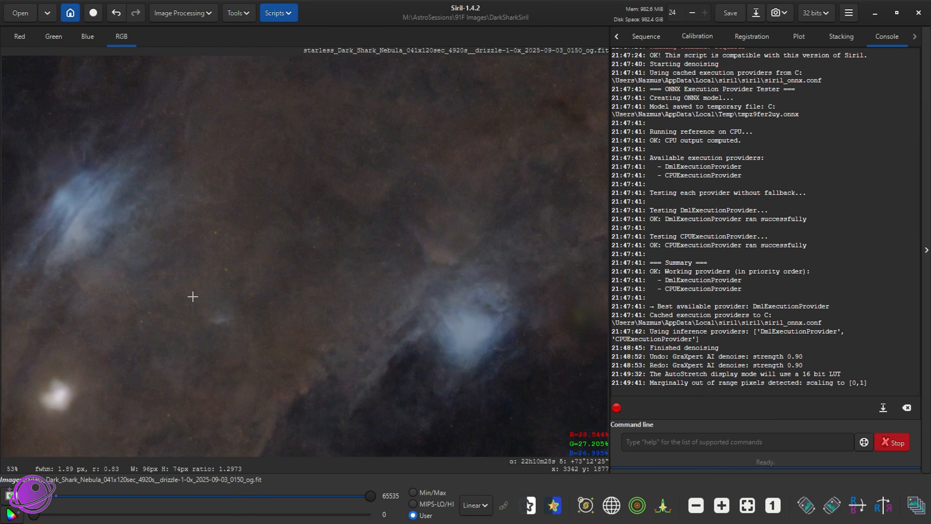
{"action": "scroll", "coordinate": [206, 293], "scroll_direction": "down", "scroll_amount": 3}
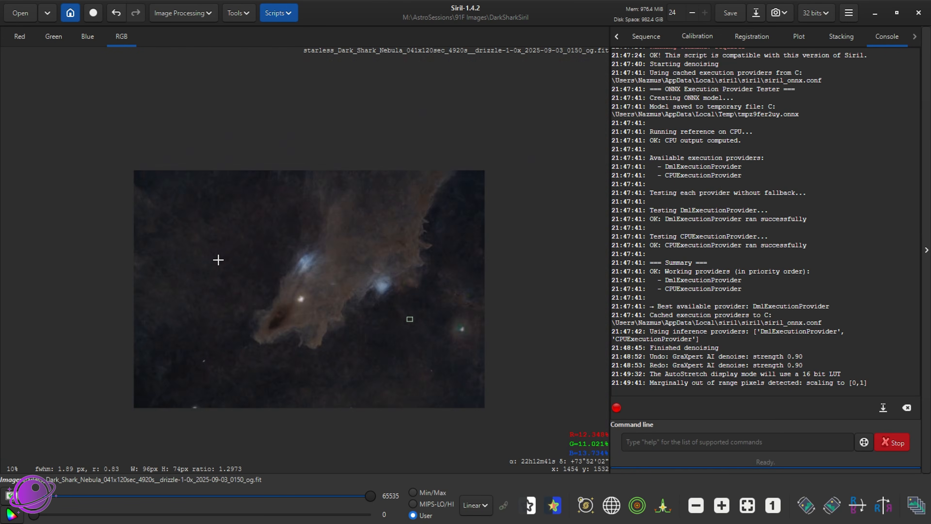
{"action": "scroll", "coordinate": [216, 258], "scroll_direction": "up", "scroll_amount": 2}
{"action": "scroll", "coordinate": [302, 260], "scroll_direction": "down", "scroll_amount": 1}
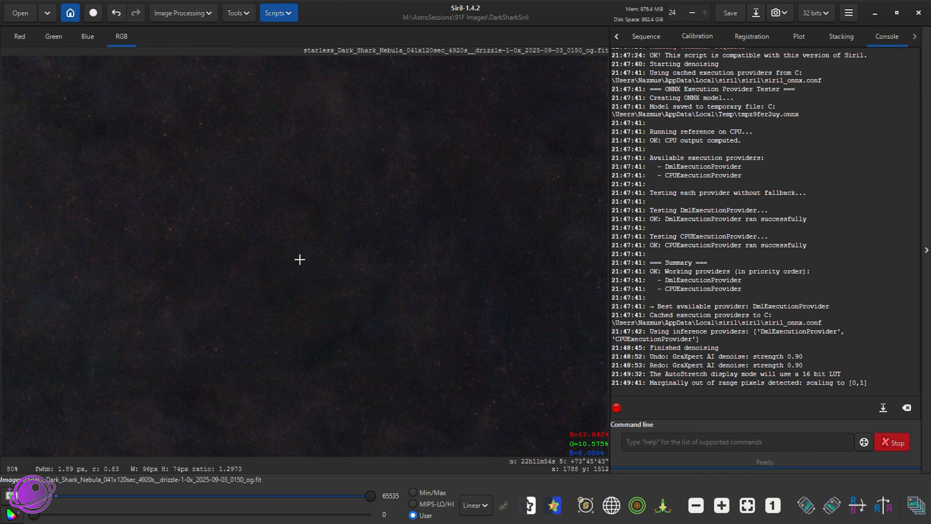
{"action": "scroll", "coordinate": [384, 277], "scroll_direction": "down", "scroll_amount": 3}
{"action": "left_click_drag", "start_coordinate": [473, 265], "coordinate": [383, 177]}
{"action": "scroll", "coordinate": [339, 242], "scroll_direction": "down", "scroll_amount": 1}
{"action": "scroll", "coordinate": [339, 243], "scroll_direction": "up", "scroll_amount": 3}
{"action": "scroll", "coordinate": [332, 261], "scroll_direction": "up", "scroll_amount": 1}
{"action": "scroll", "coordinate": [381, 185], "scroll_direction": "down", "scroll_amount": 1}
{"action": "scroll", "coordinate": [381, 187], "scroll_direction": "up", "scroll_amount": 1}
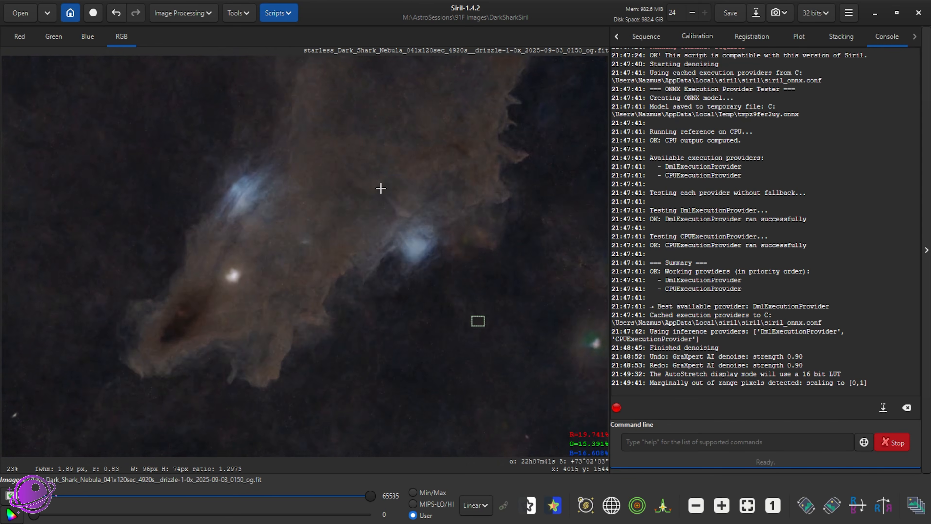
{"action": "scroll", "coordinate": [380, 187], "scroll_direction": "down", "scroll_amount": 2}
- Switch to the Script Launcher, keep it on top, and launch the VeraLux_Curves.py script
{"action": "key", "text": "alt+Tab"}
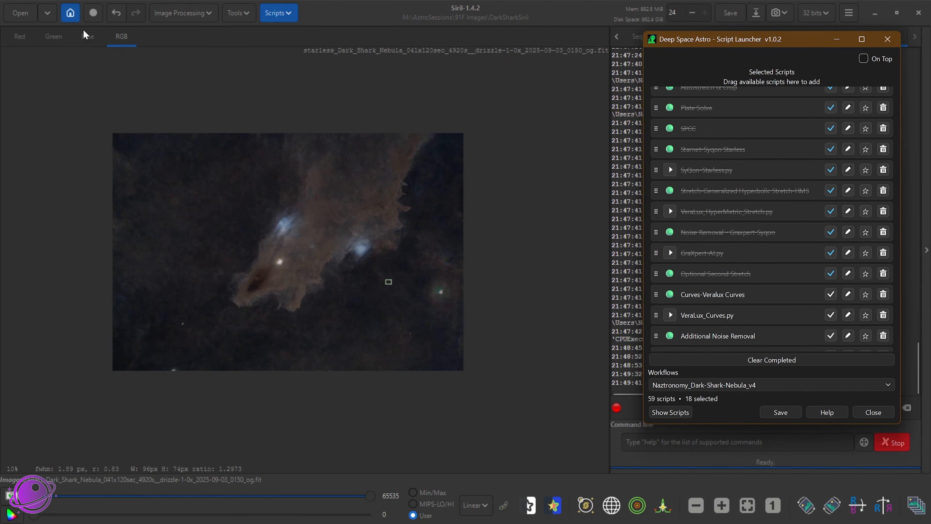
{"action": "left_click", "coordinate": [182, 13]}
{"action": "left_click", "coordinate": [146, 47]}
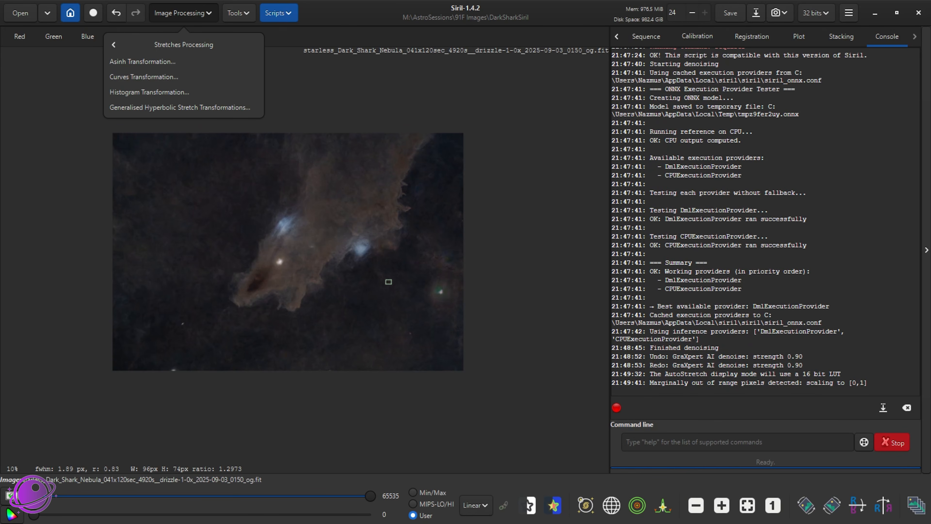
{"action": "key", "text": "alt+Tab"}
{"action": "left_click", "coordinate": [864, 59]}
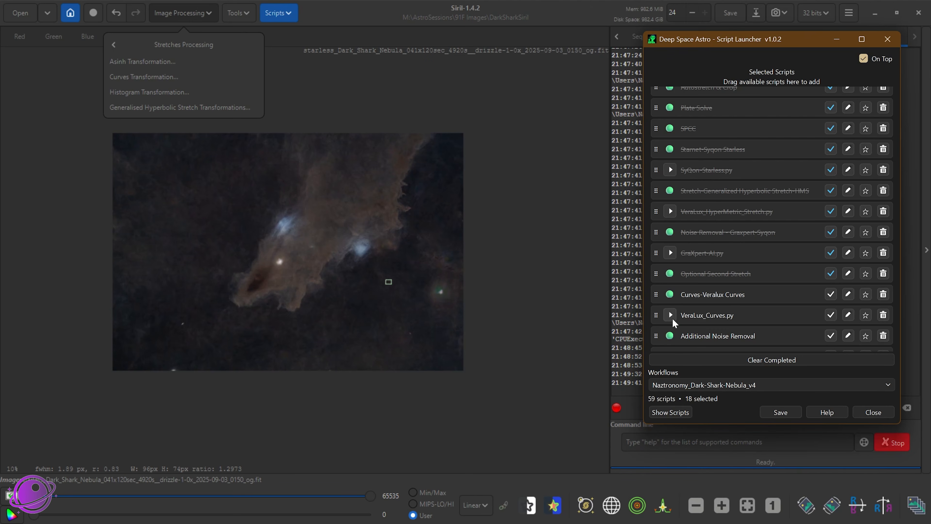
{"action": "left_click", "coordinate": [671, 316]}
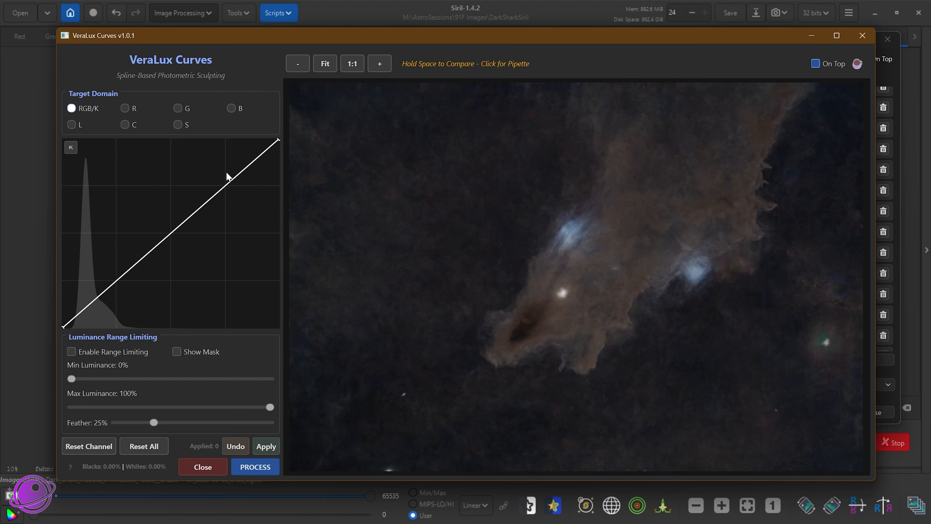
- Shape a gentle S-curve on RGB/K with lifted highlights and slightly lowered shadows, and apply it
{"action": "left_click", "coordinate": [224, 187]}
{"action": "left_click_drag", "start_coordinate": [224, 186], "coordinate": [218, 178]}
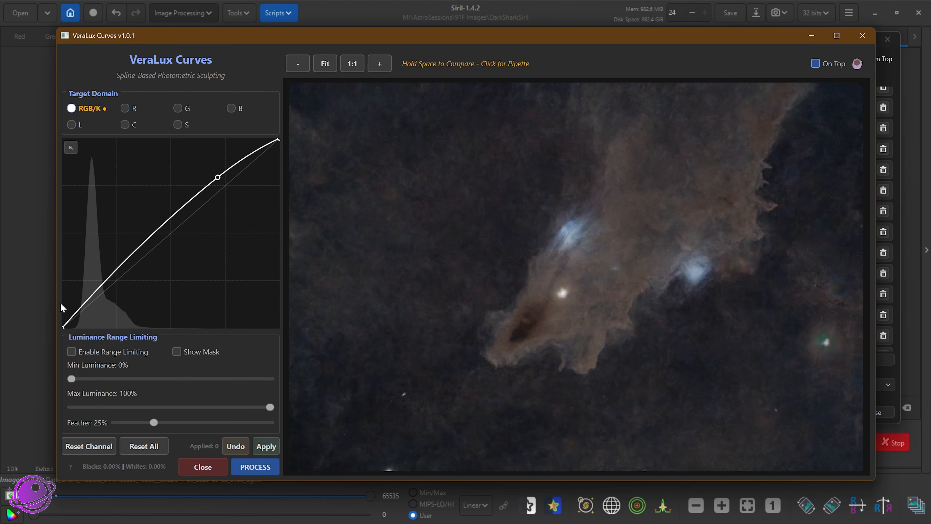
{"action": "left_click_drag", "start_coordinate": [72, 322], "coordinate": [82, 315]}
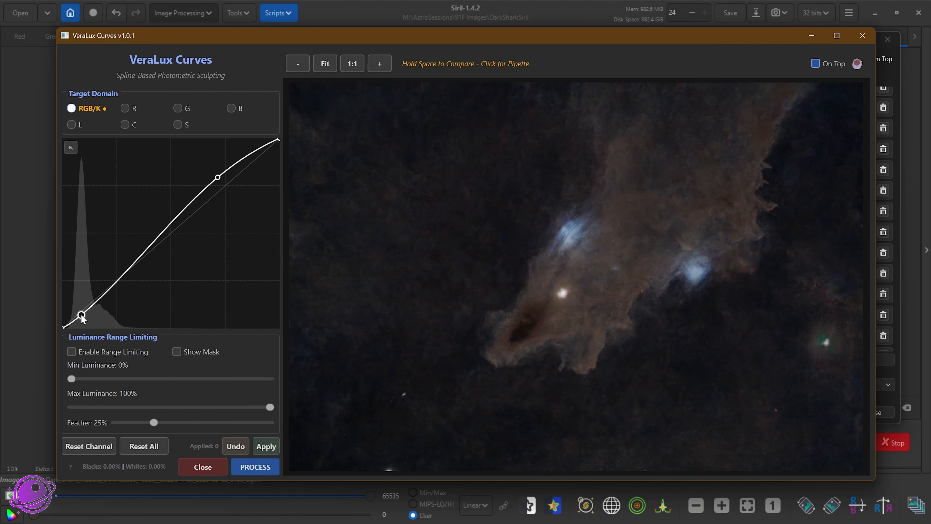
{"action": "left_click_drag", "start_coordinate": [219, 178], "coordinate": [219, 178]}
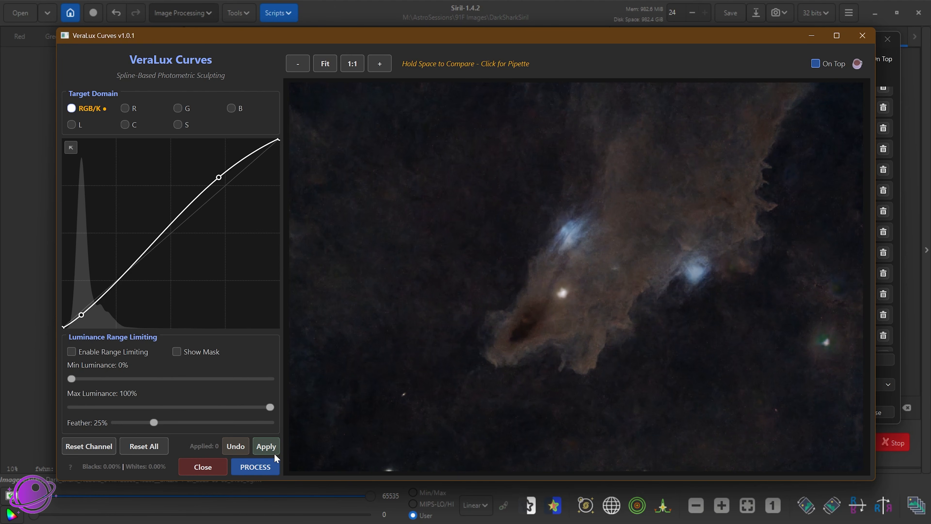
{"action": "left_click", "coordinate": [266, 447]}
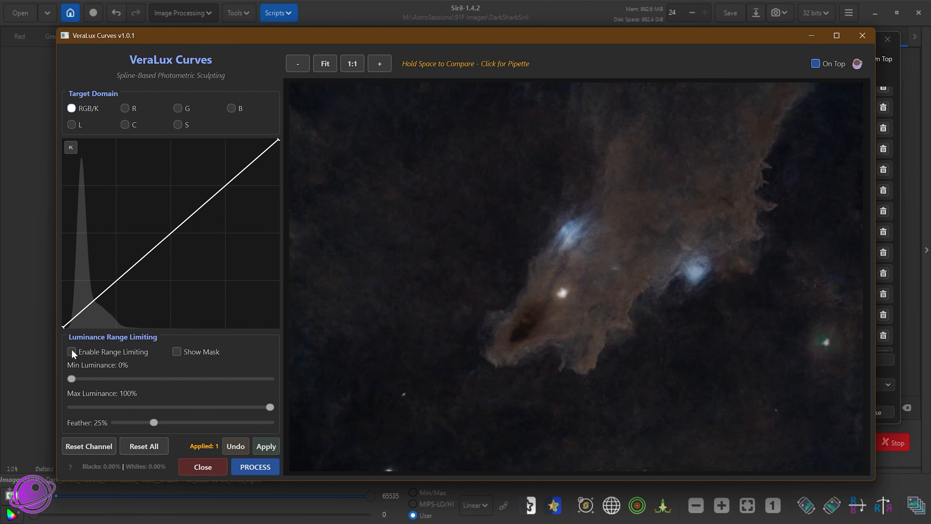
- Limit the luminance range to 28–72% with 23% feather, using the mask preview, and hide the mask
{"action": "left_click", "coordinate": [177, 352]}
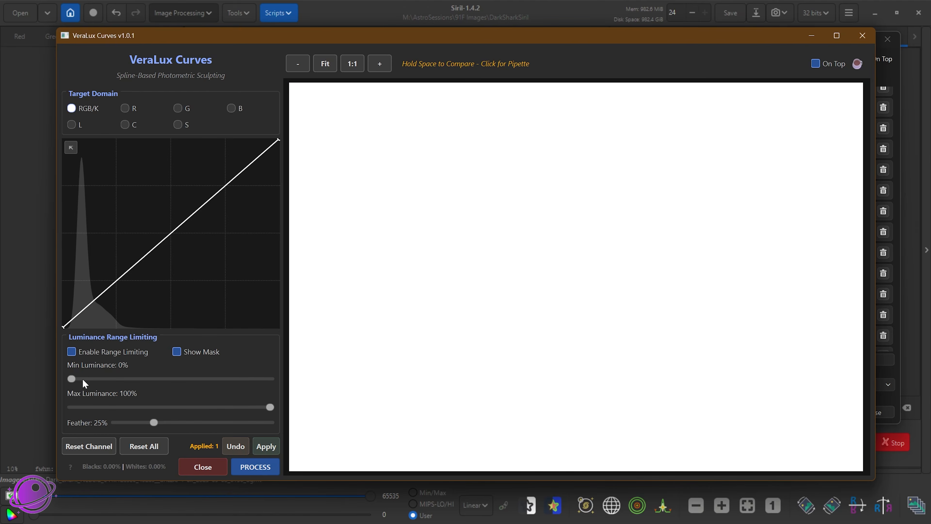
{"action": "left_click_drag", "start_coordinate": [72, 381], "coordinate": [128, 380]}
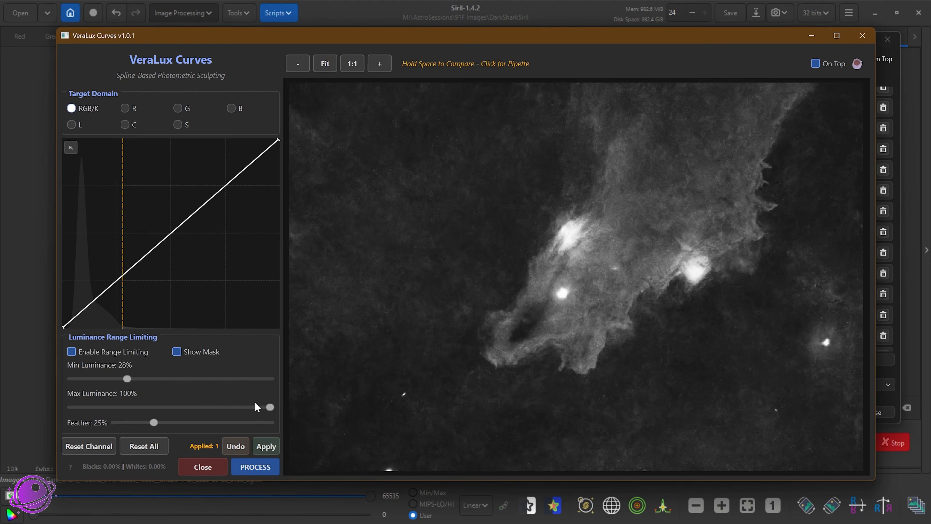
{"action": "left_click_drag", "start_coordinate": [271, 409], "coordinate": [236, 411]}
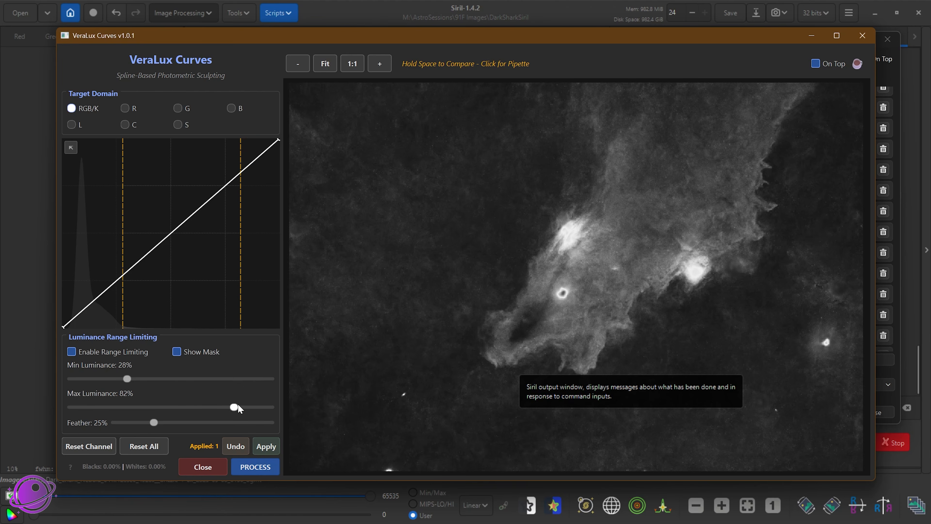
{"action": "left_click_drag", "start_coordinate": [238, 405], "coordinate": [207, 405]}
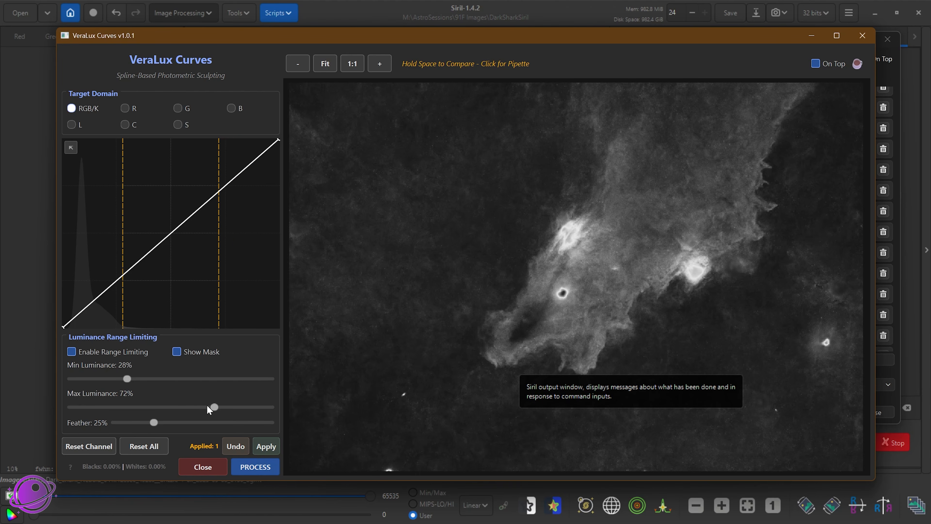
{"action": "mouse_move", "coordinate": [154, 423]}
{"action": "left_mouse_down"}
{"action": "mouse_move", "coordinate": [162, 422]}
{"action": "mouse_move", "coordinate": [148, 424]}
{"action": "left_mouse_up"}
{"action": "left_click", "coordinate": [177, 352]}
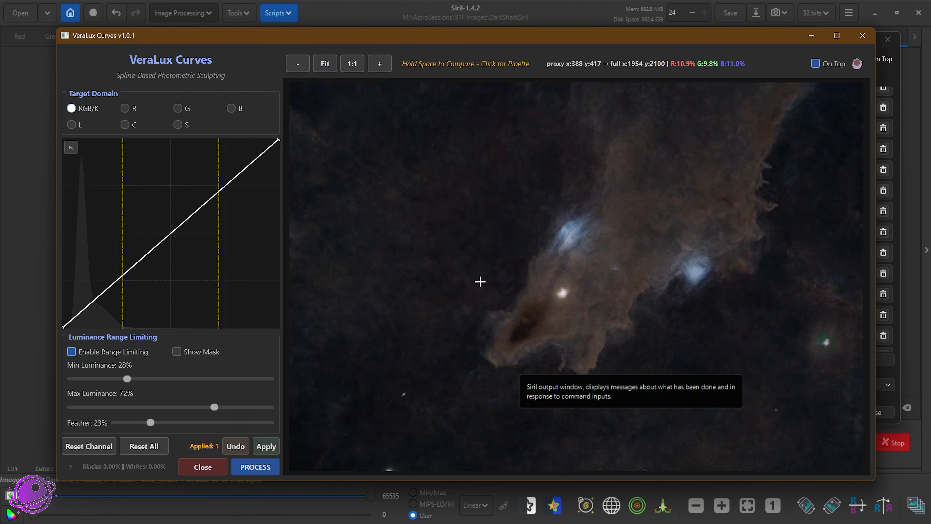
- Raise the RGB/K curve's upper tones within the limited range, keep the shadow point near the diagonal, and apply the curve
{"action": "left_click_drag", "start_coordinate": [217, 195], "coordinate": [202, 178]}
{"action": "left_click_drag", "start_coordinate": [84, 295], "coordinate": [97, 309]}
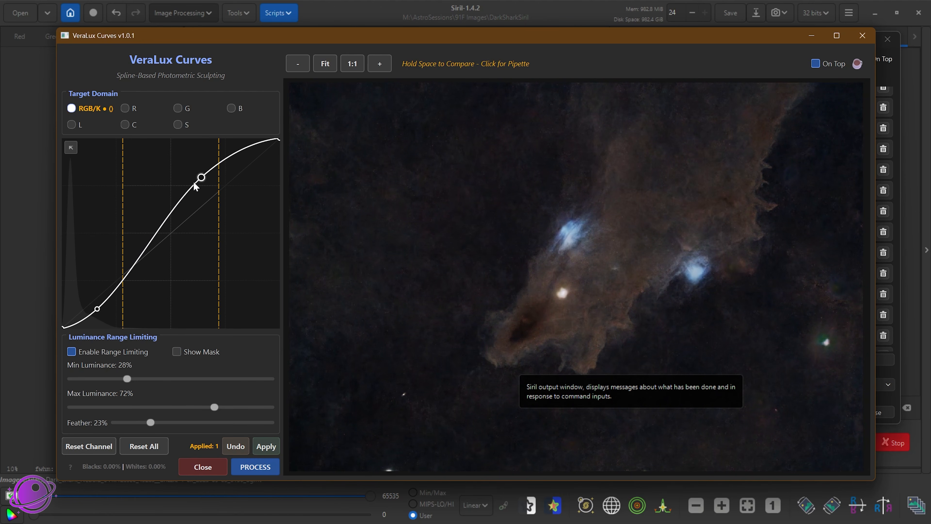
{"action": "left_click_drag", "start_coordinate": [202, 178], "coordinate": [207, 182]}
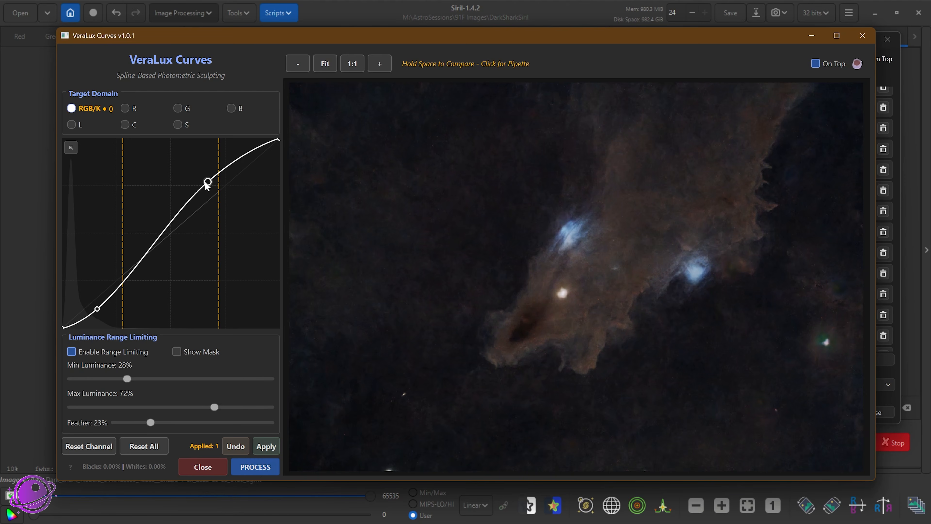
{"action": "left_click_drag", "start_coordinate": [207, 182], "coordinate": [211, 184]}
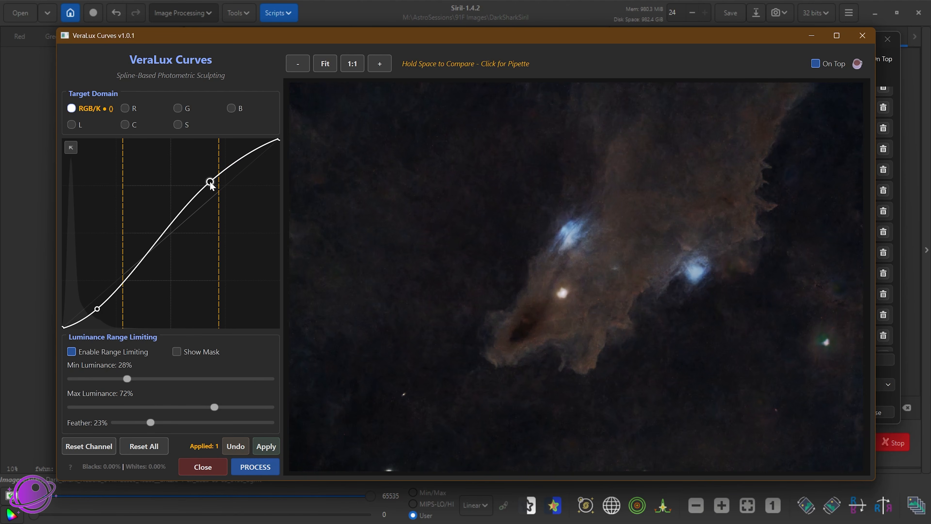
{"action": "left_click_drag", "start_coordinate": [97, 311], "coordinate": [90, 304]}
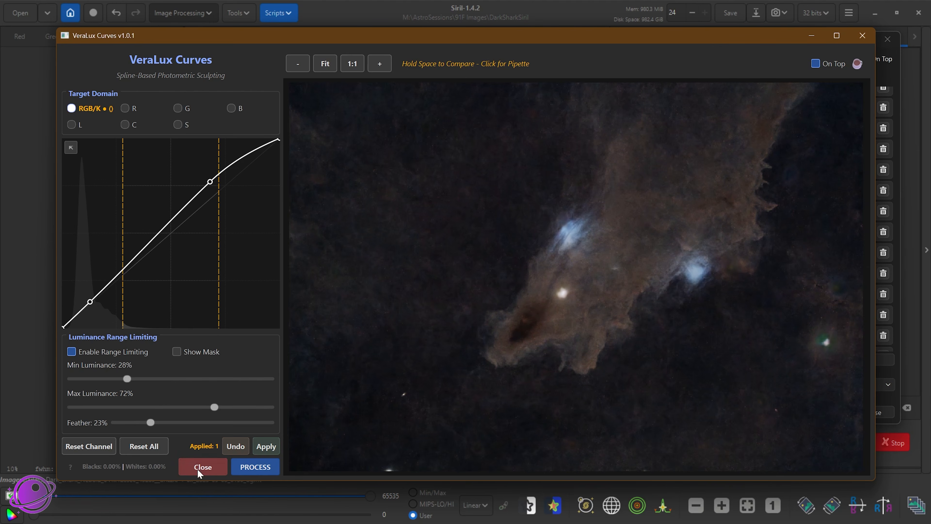
{"action": "left_click", "coordinate": [266, 446]}
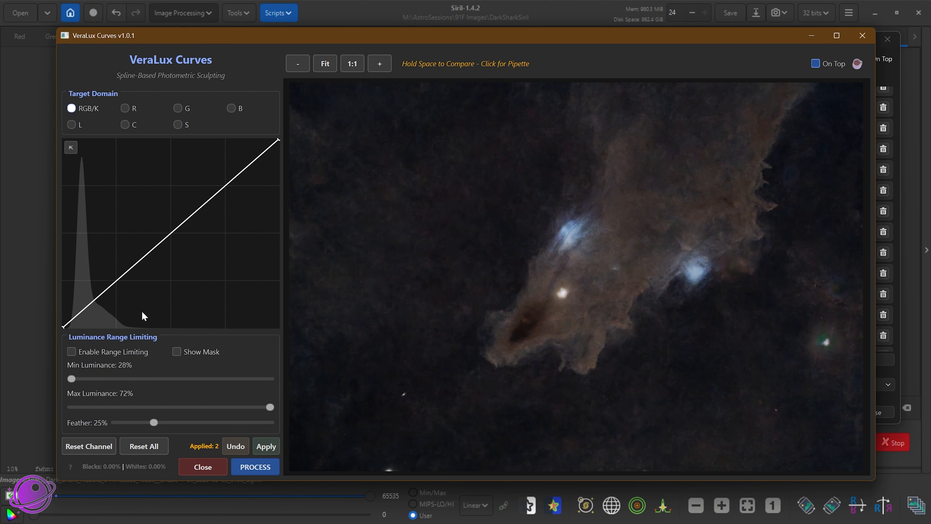
- Set a new luminance range of 28–79% with 18% feather, using the mask preview, and hide the mask
{"action": "left_click", "coordinate": [176, 352]}
{"action": "left_click_drag", "start_coordinate": [71, 381], "coordinate": [126, 381]}
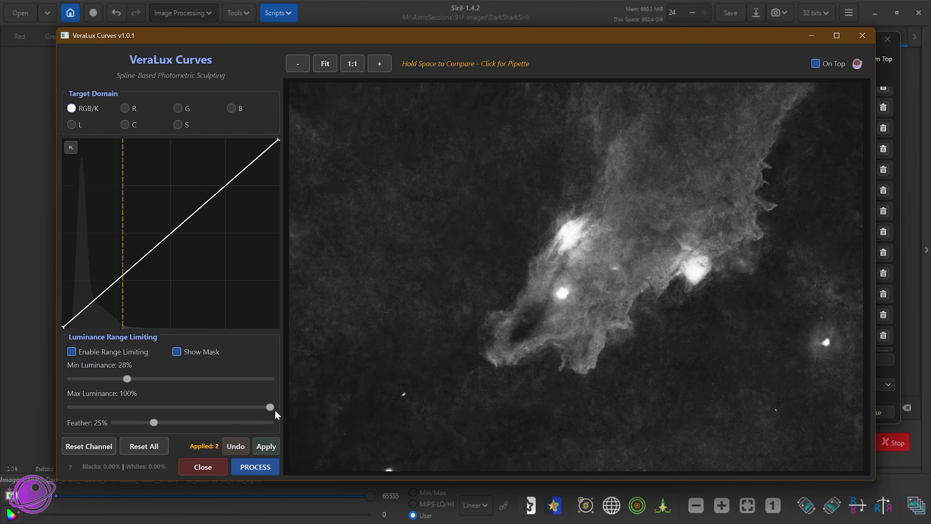
{"action": "mouse_move", "coordinate": [270, 407]}
{"action": "left_mouse_down"}
{"action": "mouse_move", "coordinate": [216, 407]}
{"action": "mouse_move", "coordinate": [228, 407]}
{"action": "left_mouse_up"}
{"action": "left_click_drag", "start_coordinate": [157, 426], "coordinate": [143, 423]}
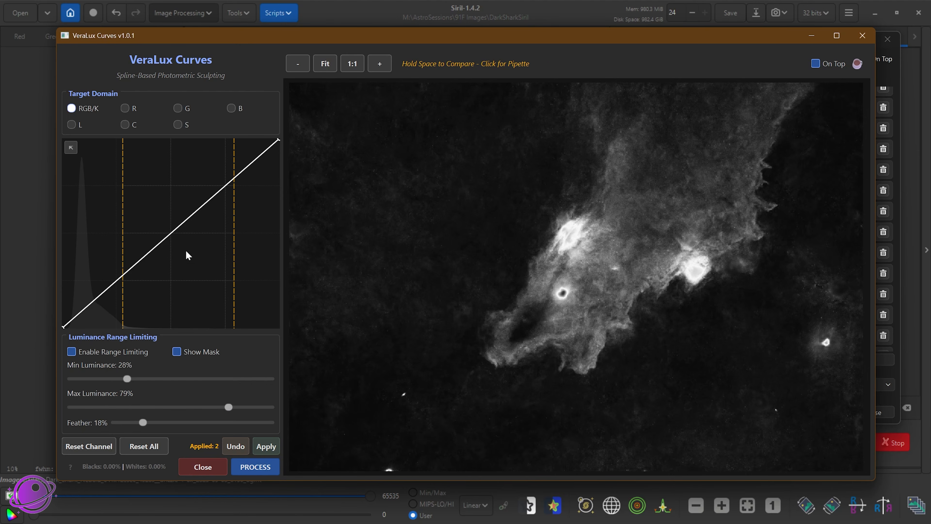
{"action": "left_click", "coordinate": [177, 352]}
- Shape an RGB/K S-curve with raised highlights and slightly lowered shadows in the limited range, and apply it
{"action": "left_click_drag", "start_coordinate": [238, 179], "coordinate": [234, 172]}
{"action": "left_click_drag", "start_coordinate": [93, 299], "coordinate": [95, 303]}
{"action": "left_click_drag", "start_coordinate": [233, 172], "coordinate": [228, 163]}
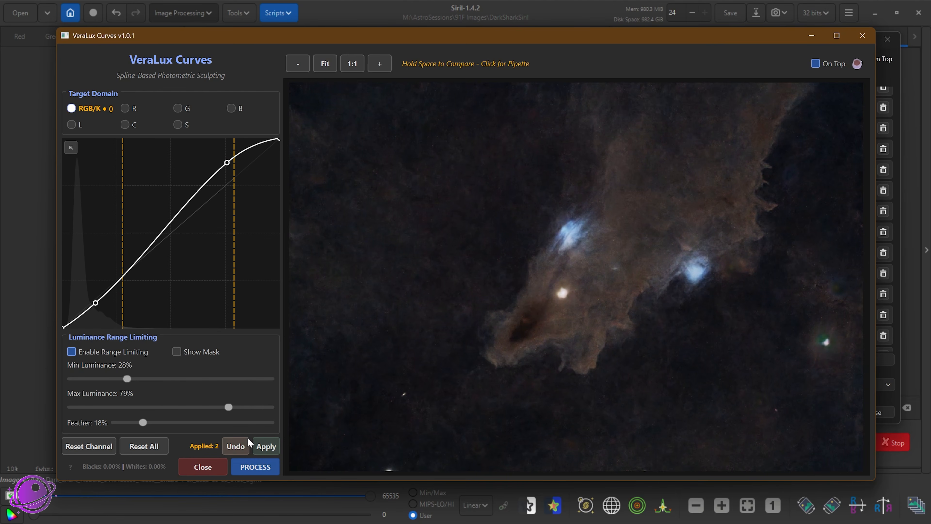
{"action": "left_click", "coordinate": [265, 446]}
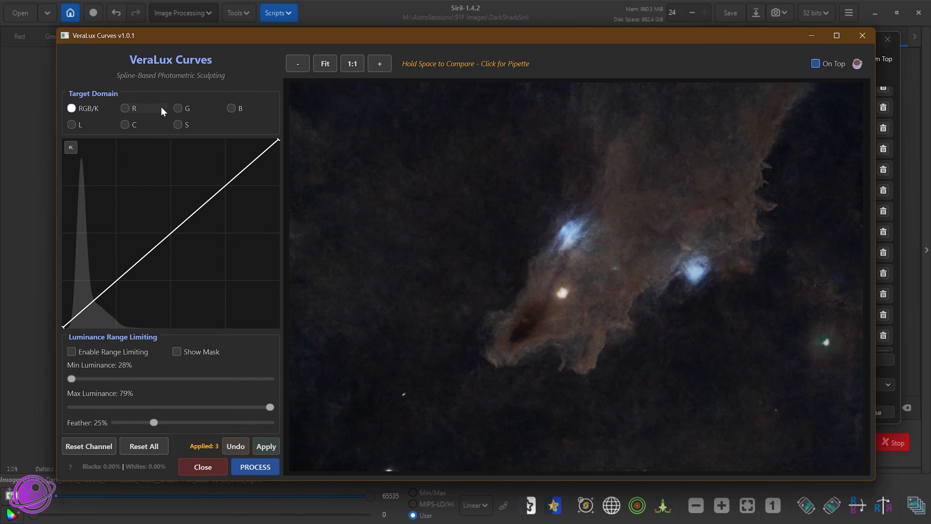
- Target the L channel and limit its luminance range to 30–82%, using the mask preview, and hide the mask
{"action": "left_click", "coordinate": [69, 126]}
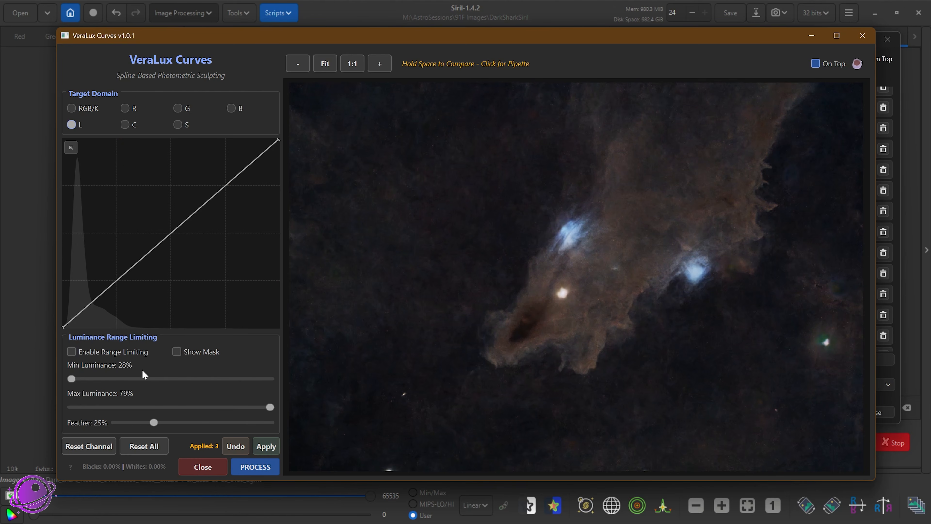
{"action": "left_click", "coordinate": [106, 352]}
{"action": "left_click", "coordinate": [206, 351]}
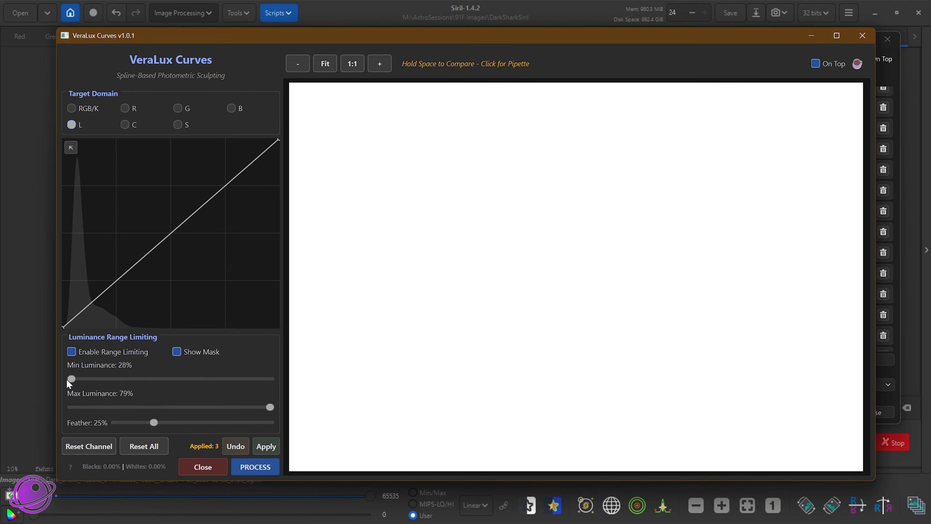
{"action": "left_click_drag", "start_coordinate": [87, 382], "coordinate": [131, 382]}
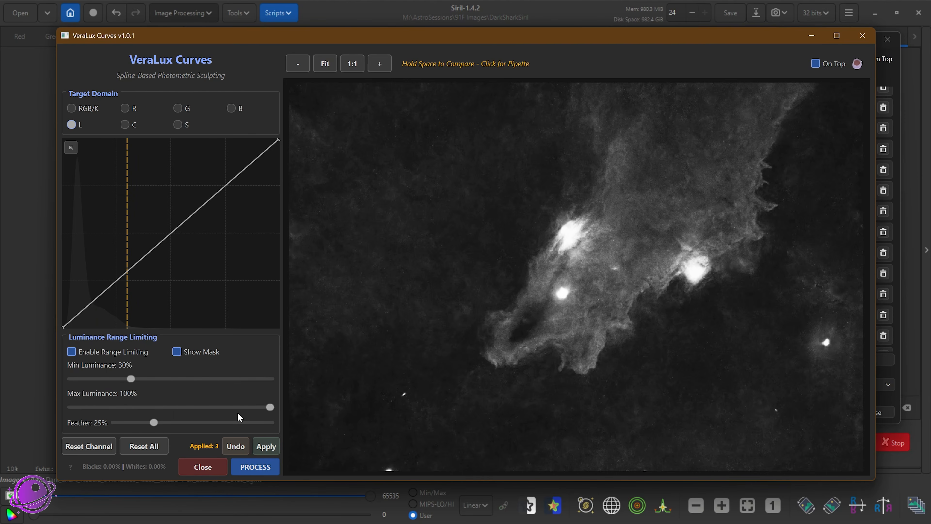
{"action": "left_click_drag", "start_coordinate": [275, 411], "coordinate": [239, 415]}
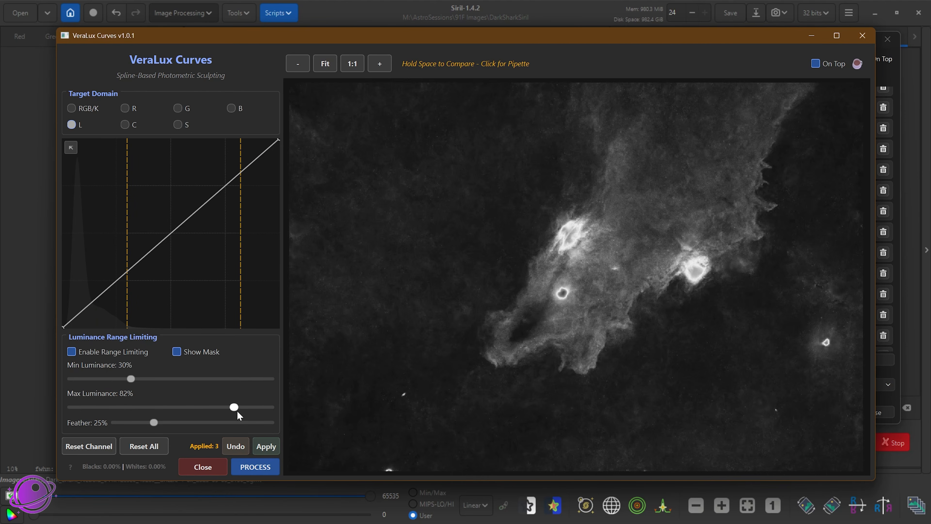
{"action": "left_click", "coordinate": [176, 352]}
- Lift the L curve above the diagonal with one shadow point and one highlight point, and apply the adjustment
{"action": "left_click_drag", "start_coordinate": [241, 180], "coordinate": [221, 161]}
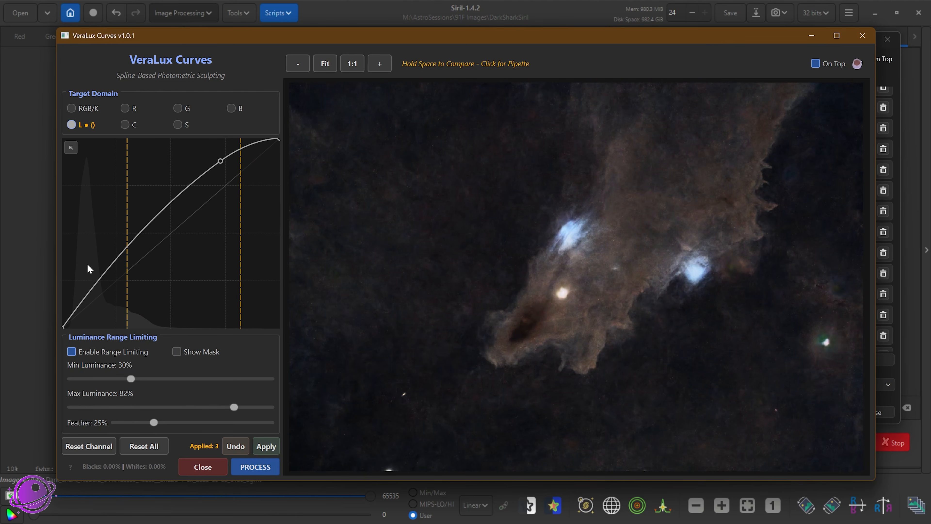
{"action": "left_click_drag", "start_coordinate": [92, 301], "coordinate": [97, 304]}
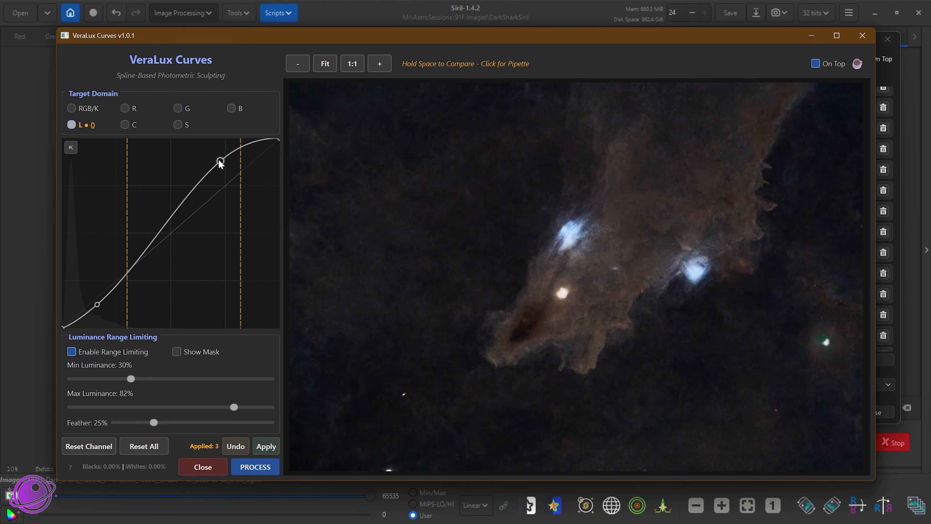
{"action": "left_click_drag", "start_coordinate": [219, 162], "coordinate": [224, 166]}
{"action": "left_click_drag", "start_coordinate": [97, 305], "coordinate": [84, 297]}
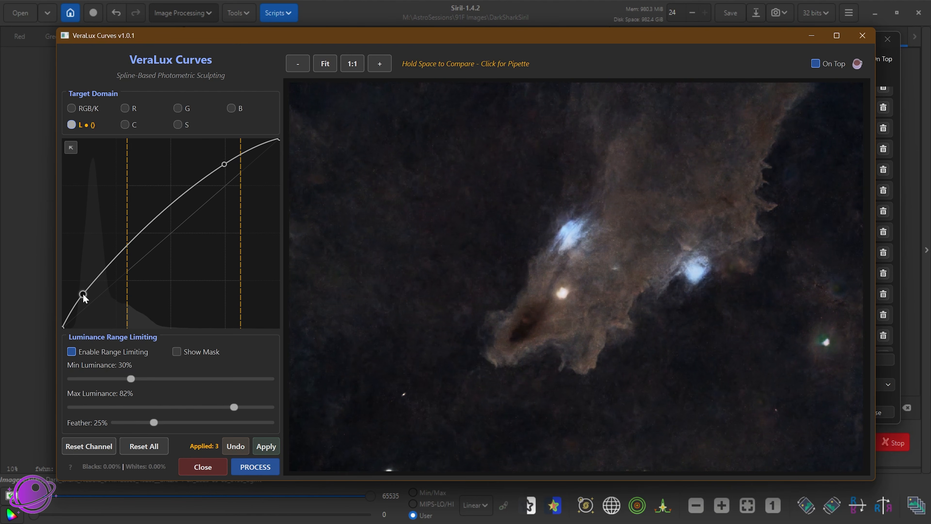
{"action": "left_click", "coordinate": [273, 448]}
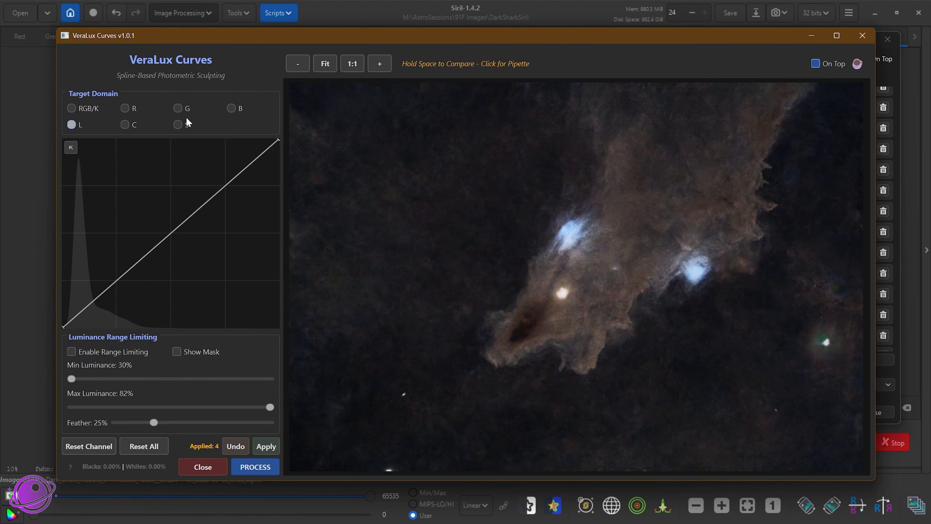
- Target the S channel and limit its luminance range to 30–84% with 31% feather, using the mask preview, and hide the mask
{"action": "left_click", "coordinate": [178, 126]}
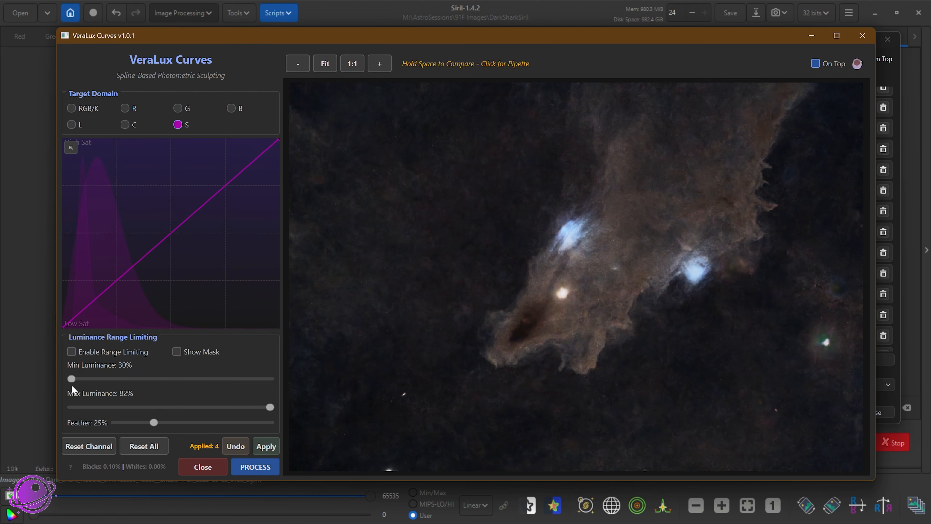
{"action": "left_click", "coordinate": [176, 351]}
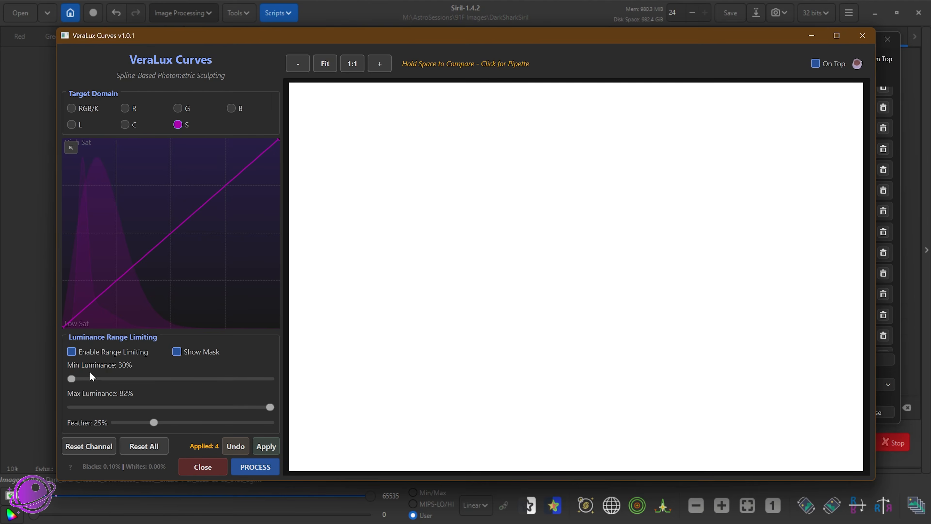
{"action": "left_click_drag", "start_coordinate": [71, 380], "coordinate": [133, 381]}
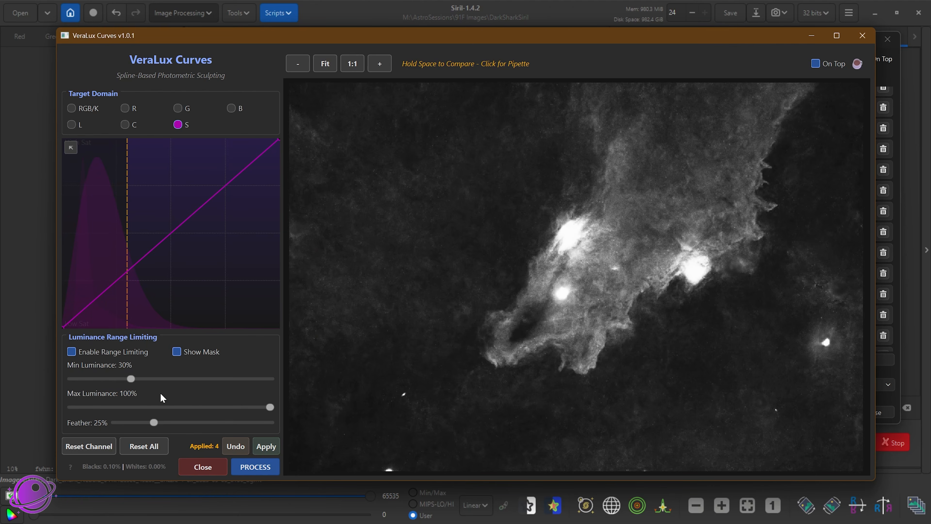
{"action": "left_click_drag", "start_coordinate": [270, 408], "coordinate": [238, 407]}
{"action": "left_click_drag", "start_coordinate": [158, 425], "coordinate": [169, 425]}
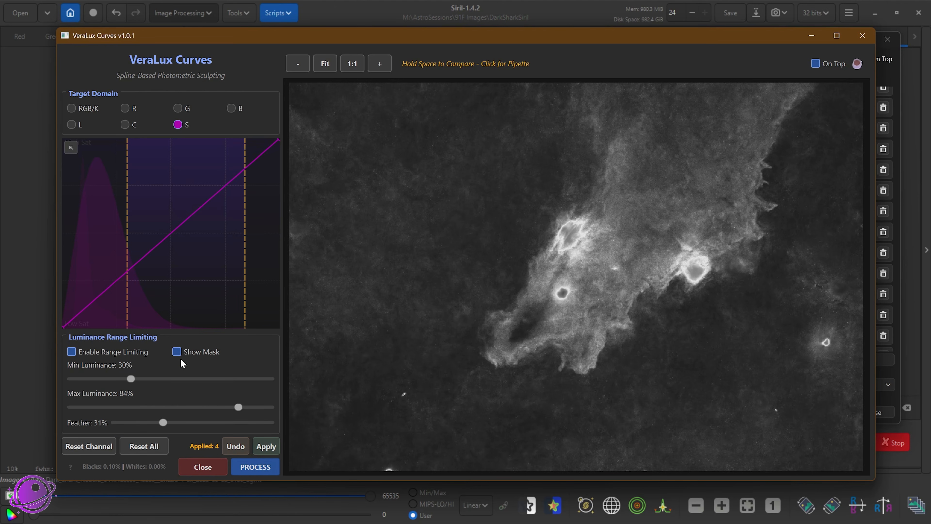
{"action": "left_click", "coordinate": [176, 351]}
- Raise the saturation curve slightly above the diagonal with one midtone point, apply it, and process all curve adjustments into the image
{"action": "left_click_drag", "start_coordinate": [173, 233], "coordinate": [166, 221]}
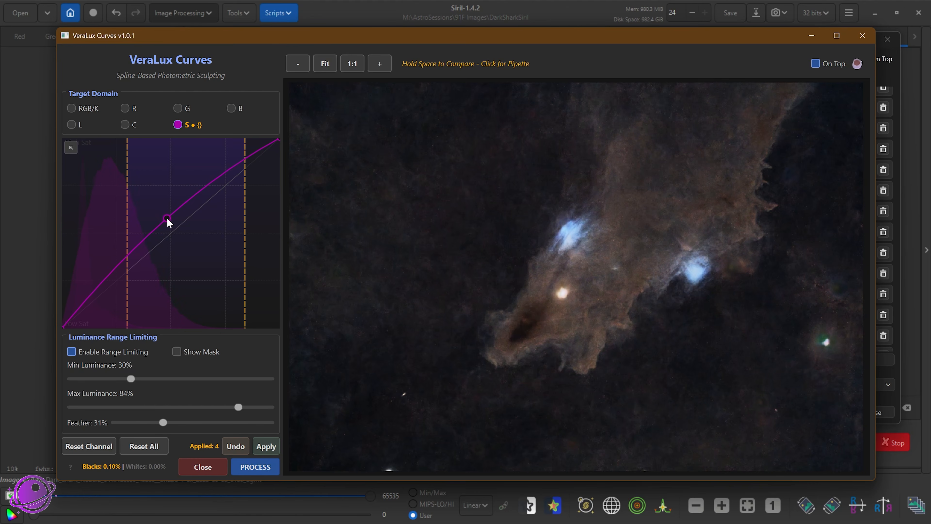
{"action": "left_click", "coordinate": [267, 445]}
{"action": "left_click", "coordinate": [256, 467]}
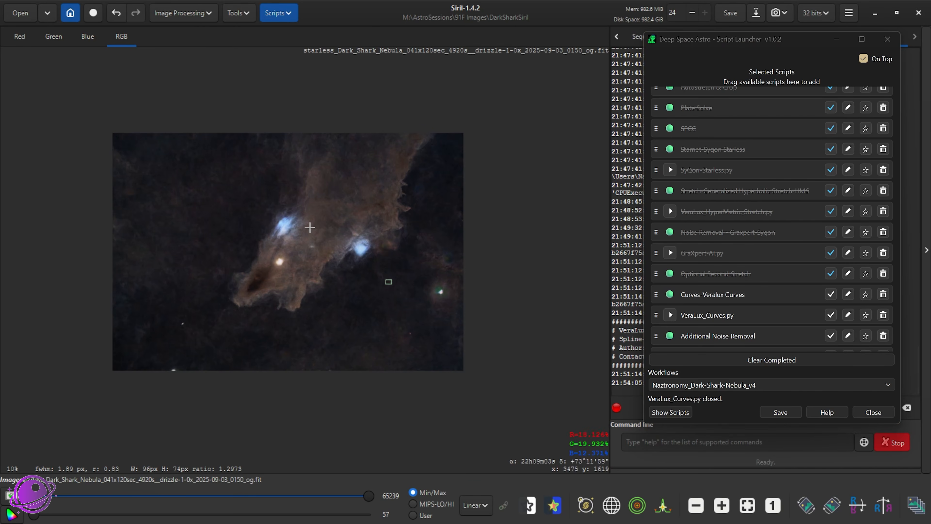
- Compare the nebula with and without the curves, keep them, and mark the VeraLux Curves stage complete in the workflow
{"action": "left_click", "coordinate": [116, 12]}
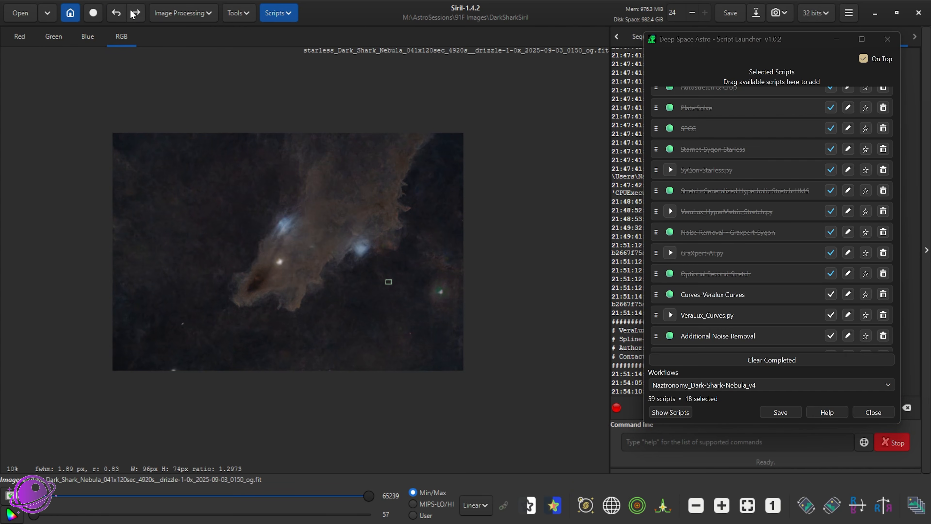
{"action": "left_click", "coordinate": [134, 12]}
{"action": "scroll", "coordinate": [322, 243], "scroll_direction": "up", "scroll_amount": 4}
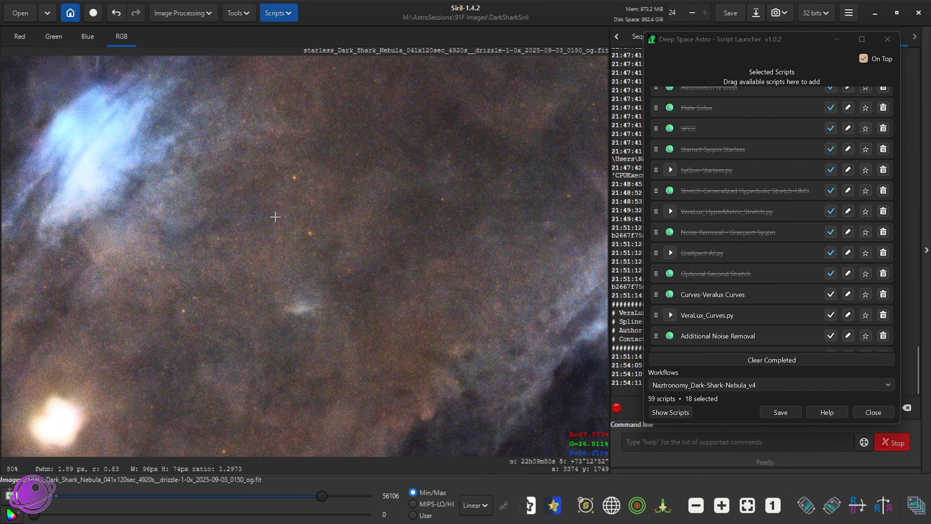
{"action": "scroll", "coordinate": [271, 216], "scroll_direction": "down", "scroll_amount": 1}
{"action": "scroll", "coordinate": [313, 239], "scroll_direction": "down", "scroll_amount": 1}
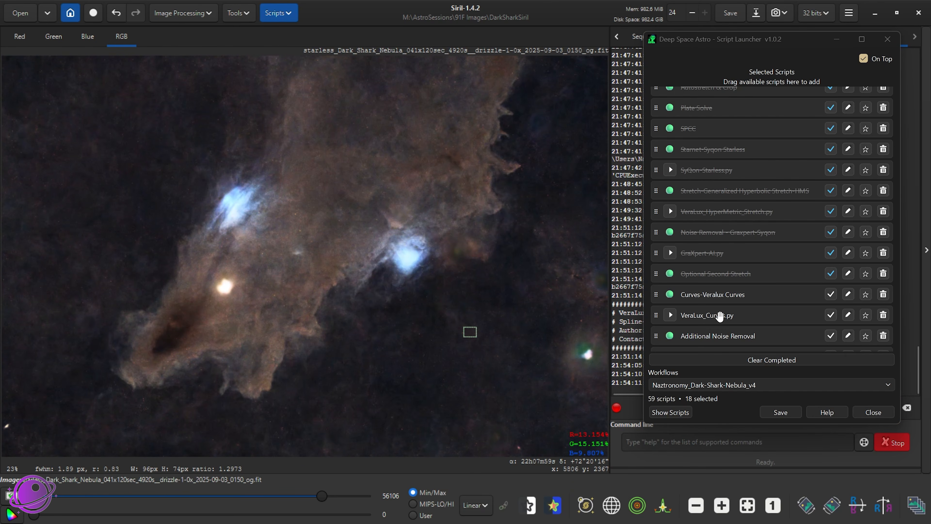
{"action": "left_click", "coordinate": [831, 295]}
- Denoise the starless image with GraXpert AI using model 3.0.2 at strength 0.76, and close its window
{"action": "scroll", "coordinate": [821, 298], "scroll_direction": "down", "scroll_amount": 3}
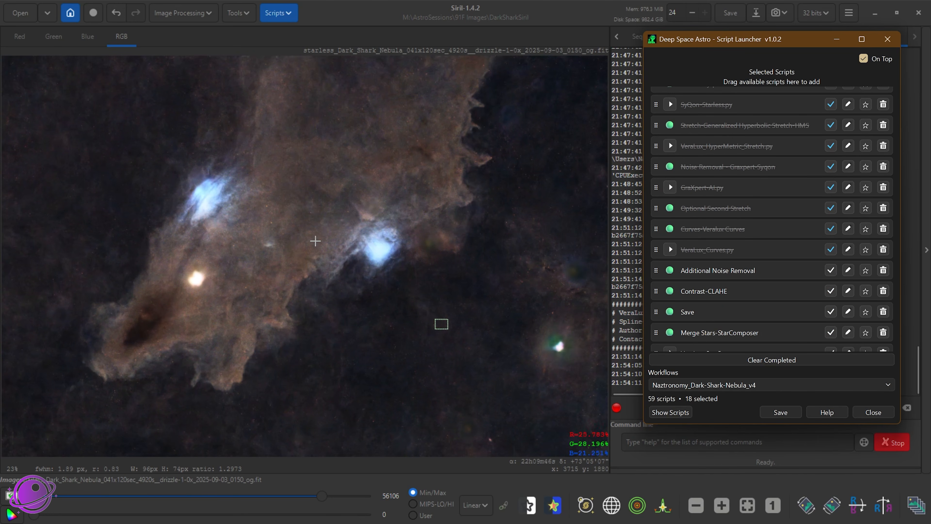
{"action": "left_click", "coordinate": [670, 188]}
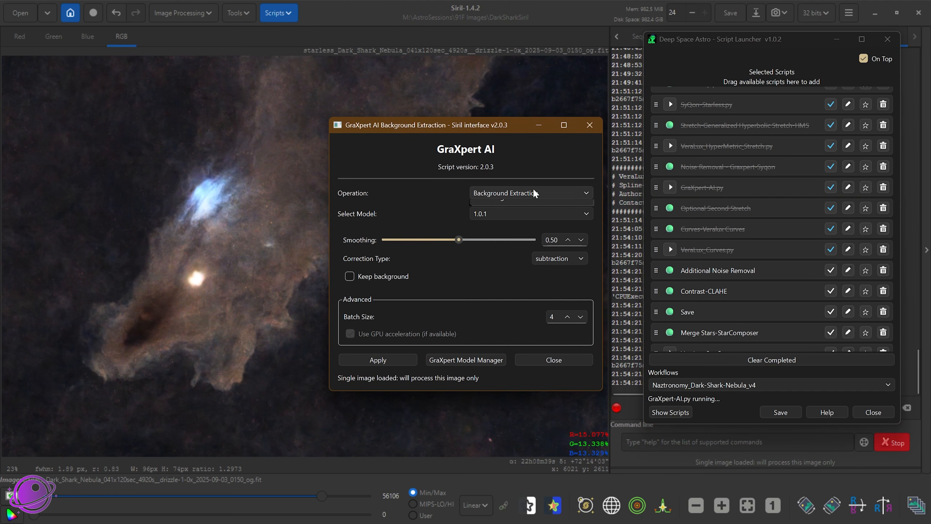
{"action": "left_click", "coordinate": [475, 198]}
{"action": "left_click", "coordinate": [502, 223]}
{"action": "left_click_drag", "start_coordinate": [454, 258], "coordinate": [492, 266]}
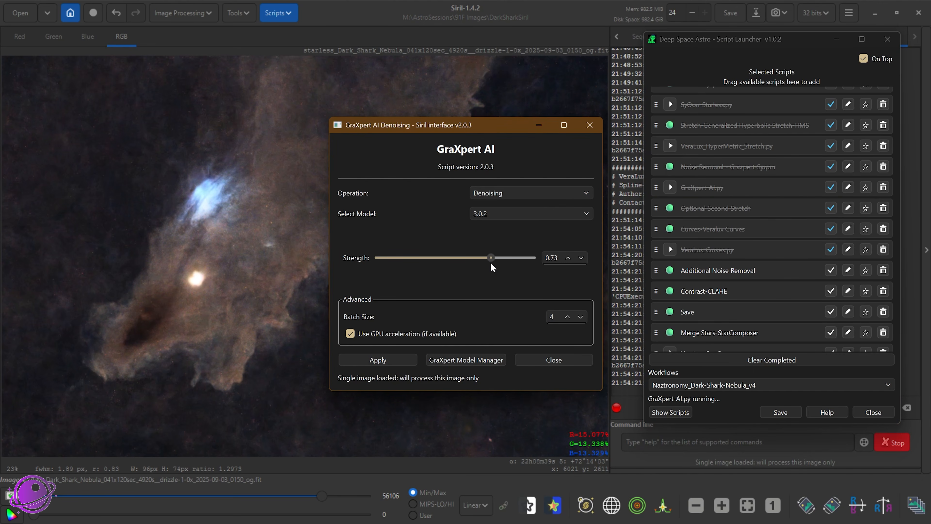
{"action": "left_click", "coordinate": [383, 361]}
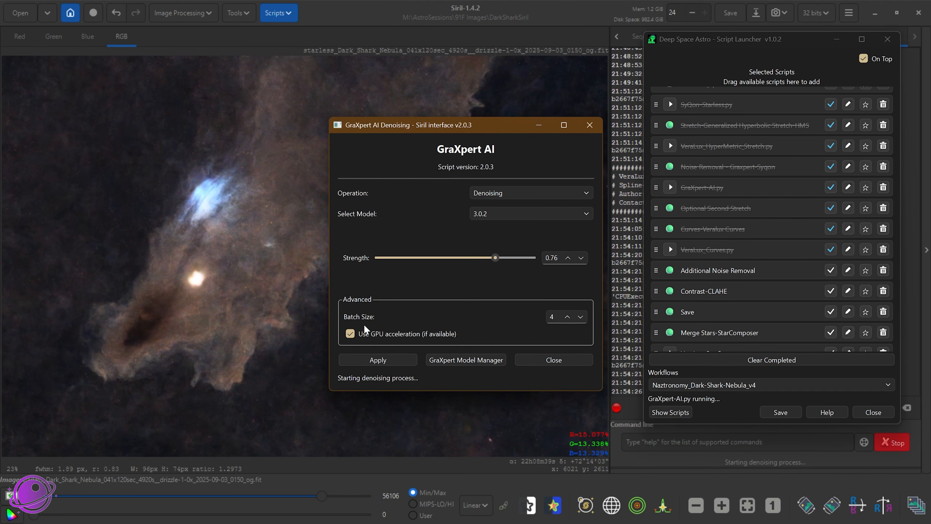
{"action": "left_click", "coordinate": [553, 360]}
- Compare the nebula before and after denoising by undoing and redoing the noise reduction
{"action": "scroll", "coordinate": [256, 253], "scroll_direction": "up", "scroll_amount": 1}
{"action": "scroll", "coordinate": [237, 235], "scroll_direction": "down", "scroll_amount": 3}
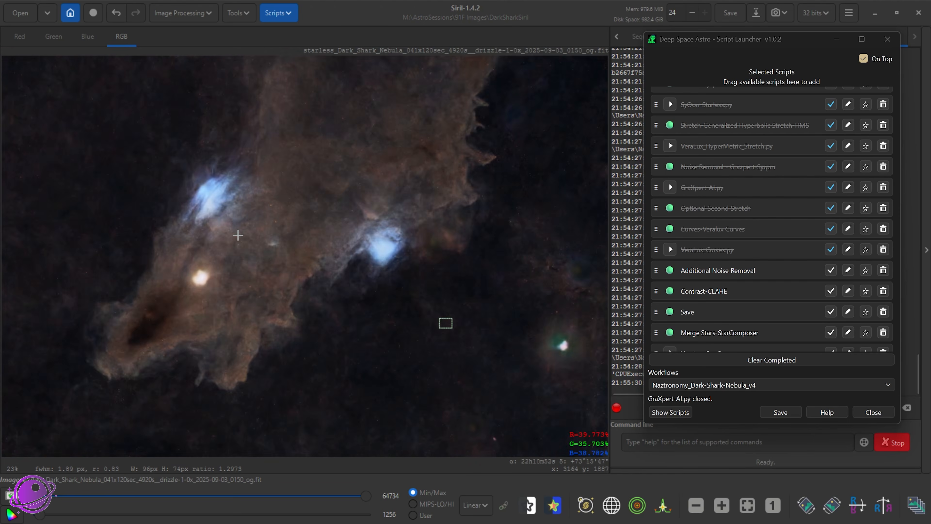
{"action": "scroll", "coordinate": [267, 205], "scroll_direction": "up", "scroll_amount": 2}
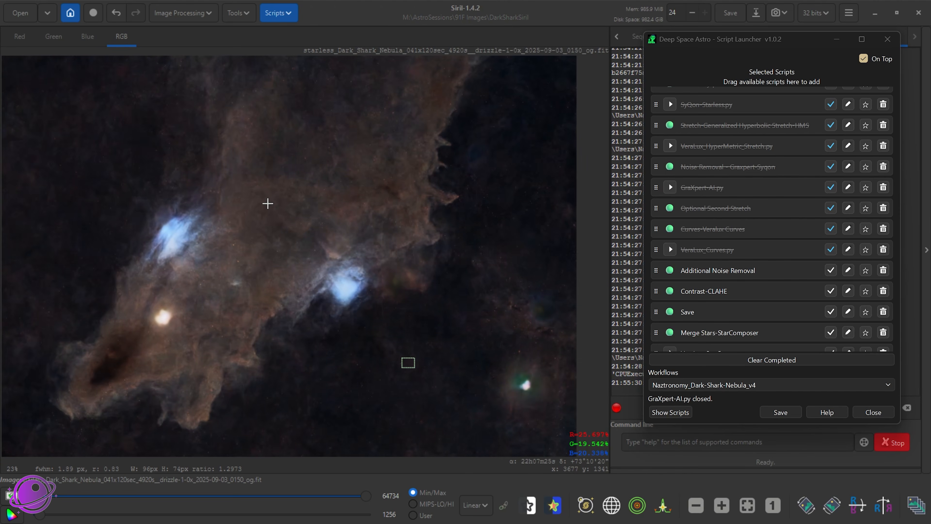
{"action": "left_click", "coordinate": [117, 14]}
{"action": "scroll", "coordinate": [257, 251], "scroll_direction": "up", "scroll_amount": 3}
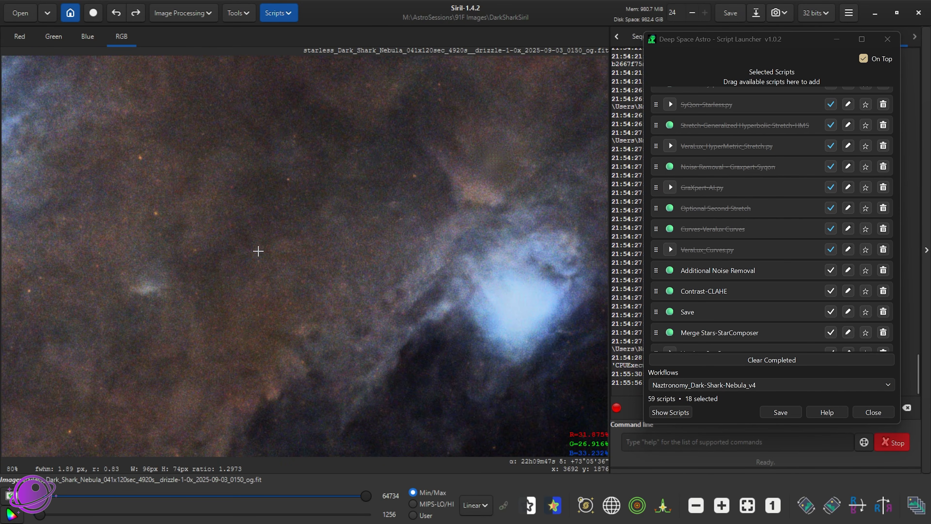
{"action": "left_click", "coordinate": [136, 12]}
{"action": "scroll", "coordinate": [212, 281], "scroll_direction": "down", "scroll_amount": 2}
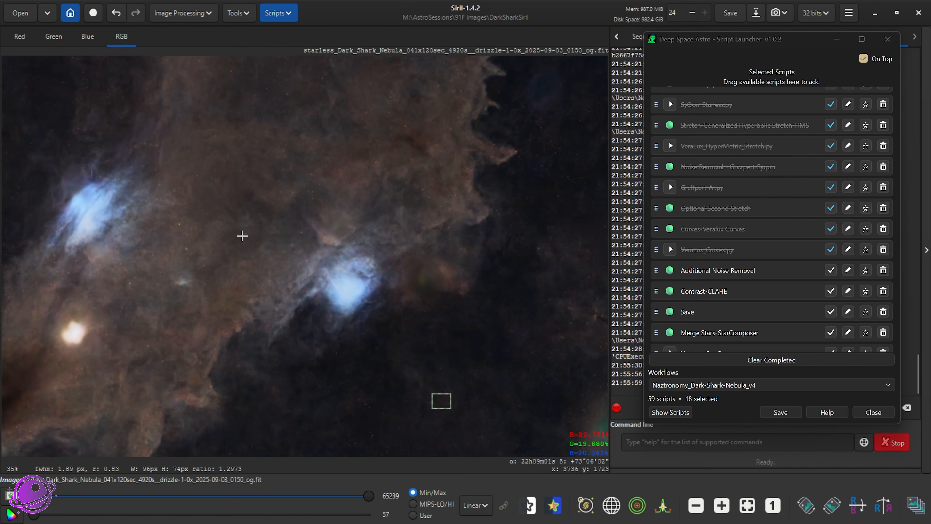
- Examine the denoised nebula for remaining noise and preserved detail, both close up and as a whole
{"action": "scroll", "coordinate": [243, 235], "scroll_direction": "up", "scroll_amount": 3}
{"action": "scroll", "coordinate": [241, 243], "scroll_direction": "down", "scroll_amount": 3}
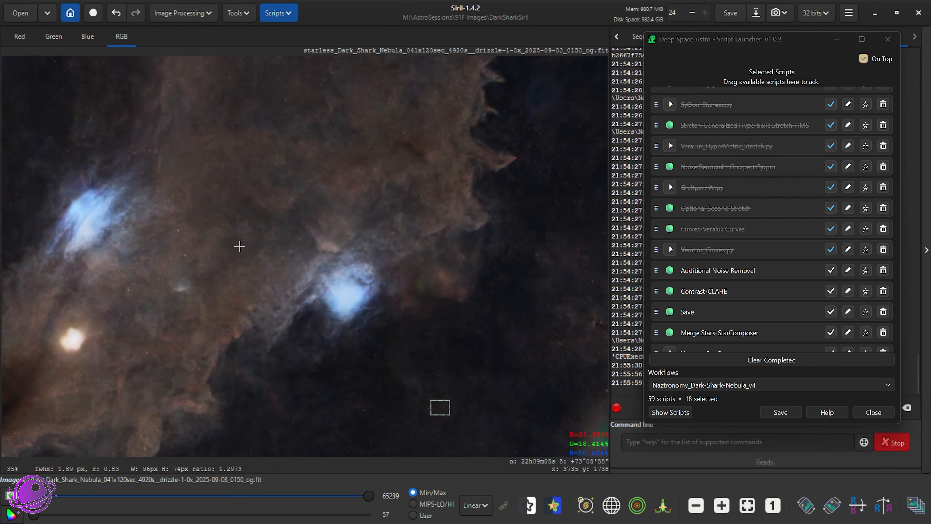
{"action": "scroll", "coordinate": [181, 249], "scroll_direction": "down", "scroll_amount": 1}
{"action": "scroll", "coordinate": [336, 264], "scroll_direction": "up", "scroll_amount": 4}
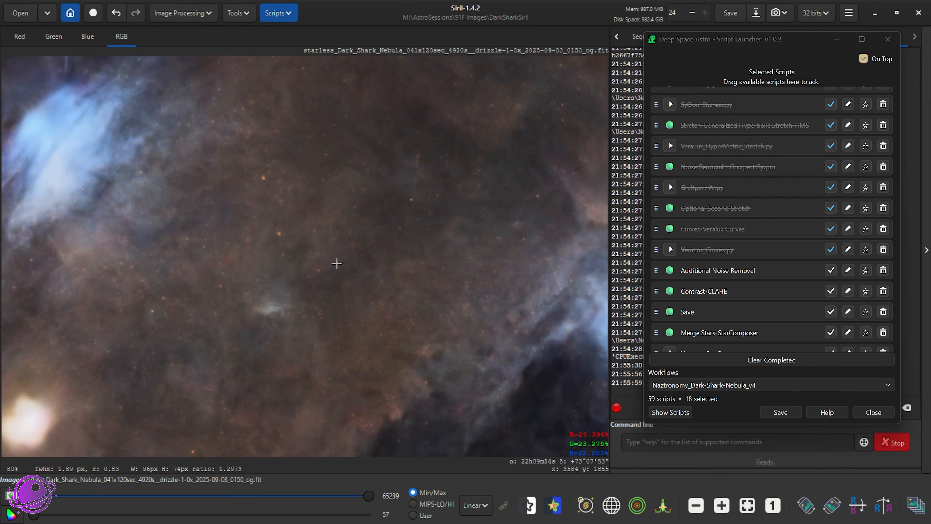
{"action": "scroll", "coordinate": [336, 263], "scroll_direction": "up", "scroll_amount": 2}
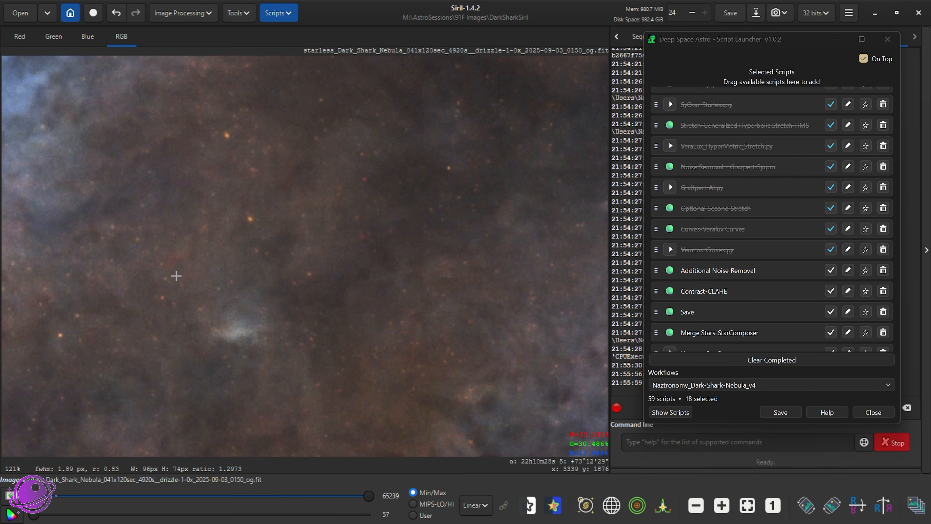
{"action": "scroll", "coordinate": [437, 241], "scroll_direction": "down", "scroll_amount": 6}
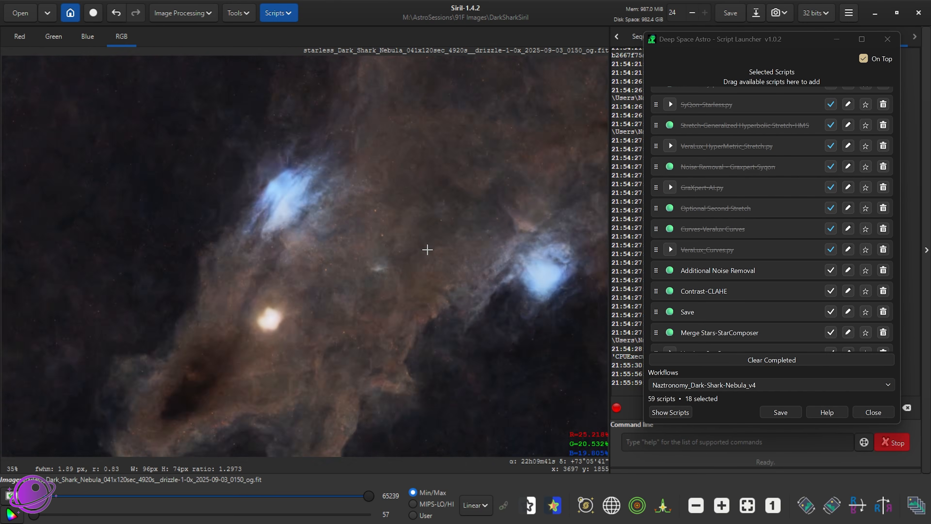
{"action": "left_click_drag", "start_coordinate": [447, 270], "coordinate": [375, 250]}
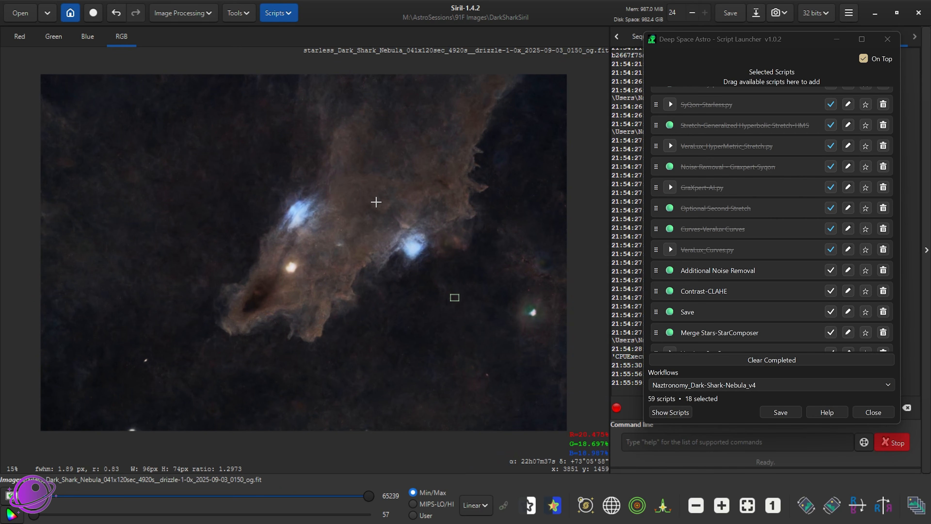
{"action": "scroll", "coordinate": [376, 201], "scroll_direction": "down", "scroll_amount": 1}
{"action": "scroll", "coordinate": [378, 186], "scroll_direction": "up", "scroll_amount": 3}
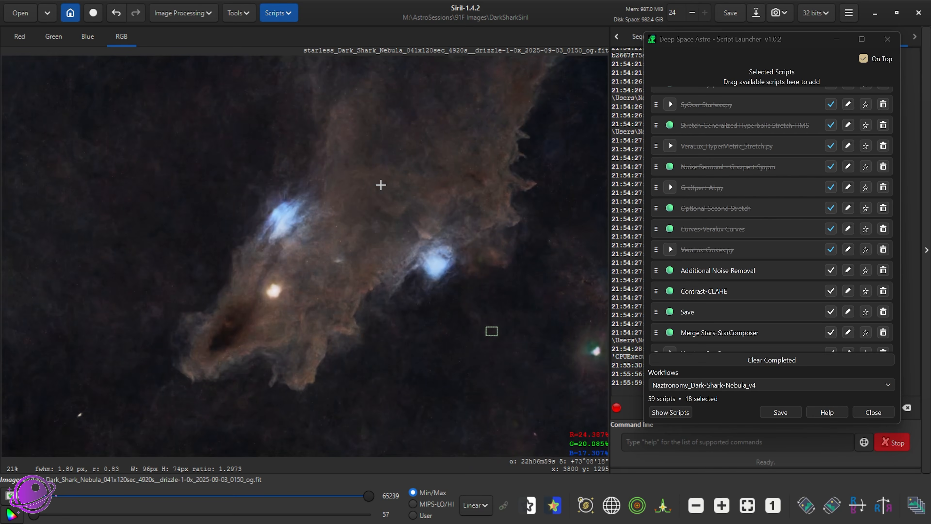
{"action": "scroll", "coordinate": [377, 186], "scroll_direction": "down", "scroll_amount": 2}
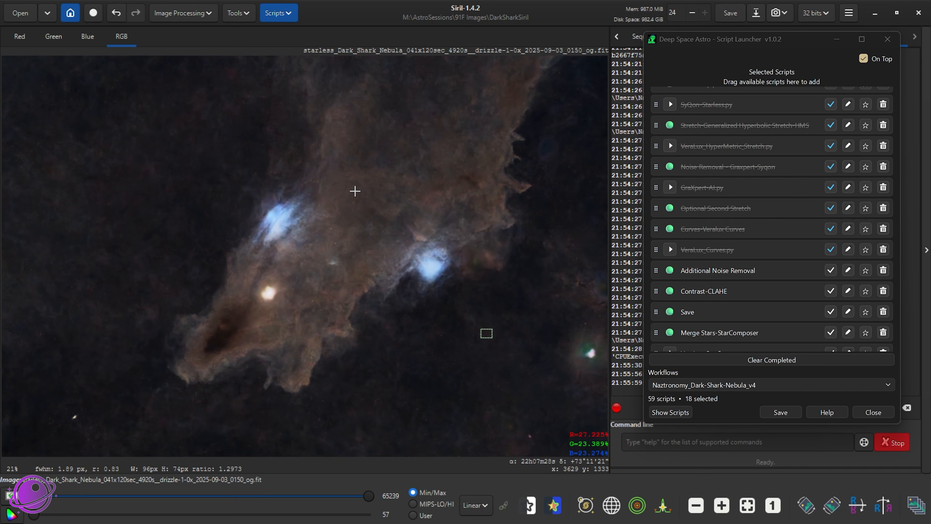
{"action": "scroll", "coordinate": [354, 194], "scroll_direction": "down", "scroll_amount": 1}
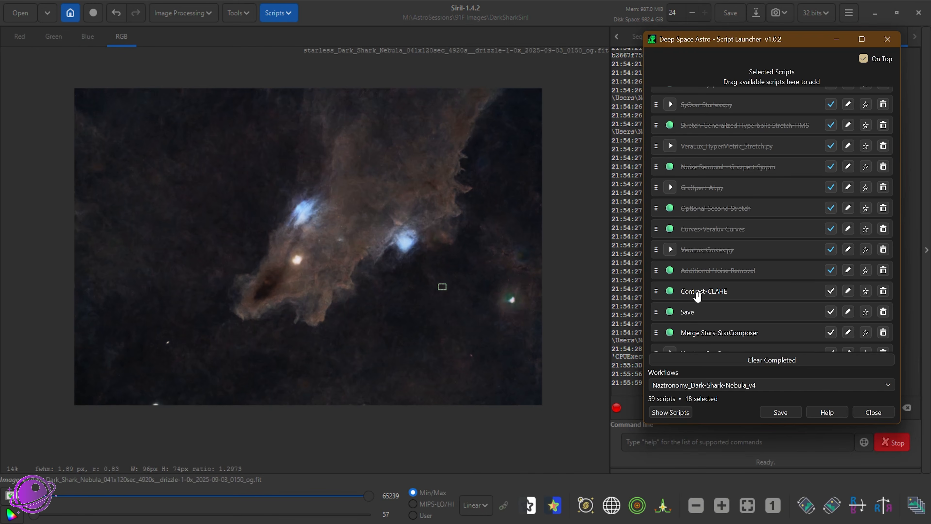
- Apply Contrast-Limited Adaptive Histogram Equalization with a tiles grid size of 4 and a clip limit of 2.10, judging the preview
{"action": "left_click", "coordinate": [179, 13]}
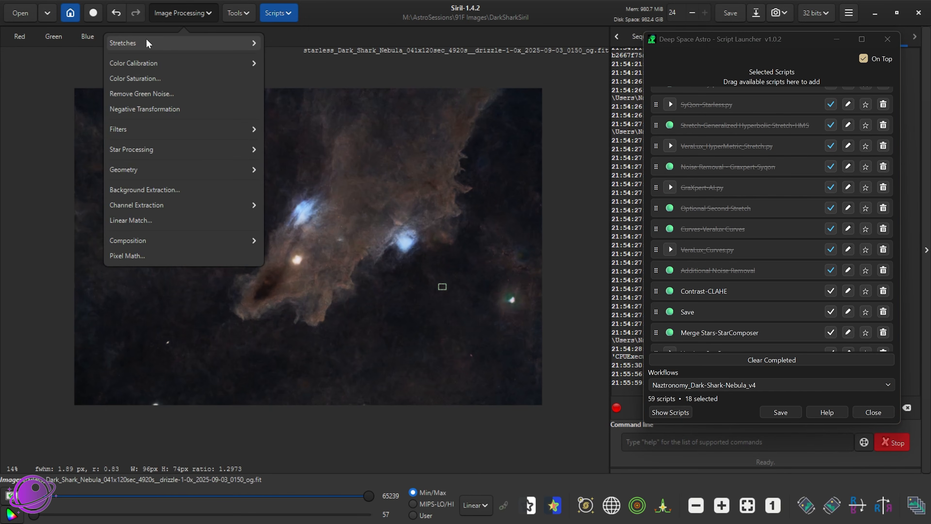
{"action": "left_click", "coordinate": [154, 129]}
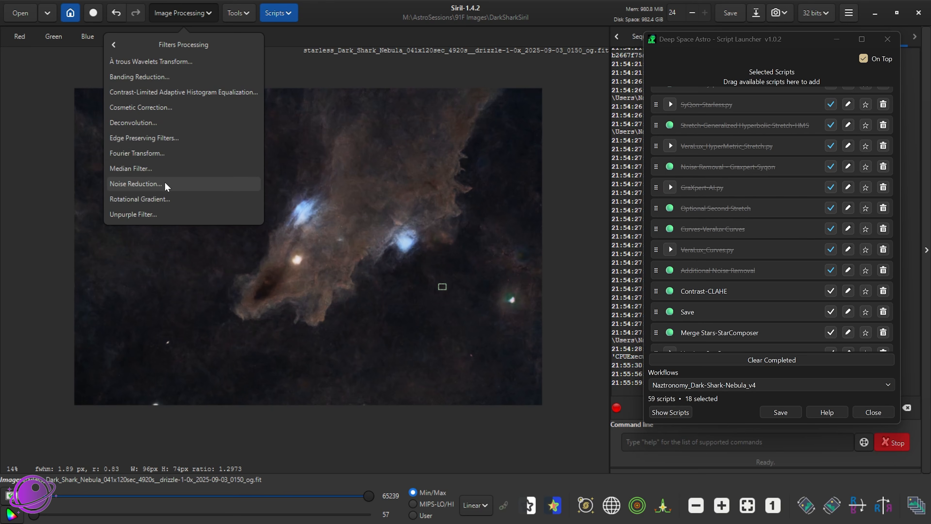
{"action": "left_click", "coordinate": [154, 93]}
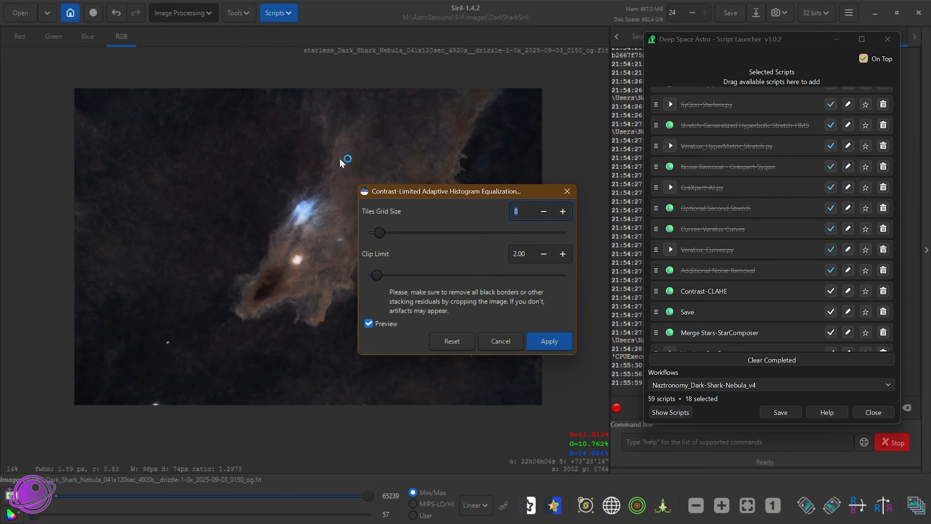
{"action": "left_click_drag", "start_coordinate": [450, 191], "coordinate": [535, 180]}
{"action": "left_click_drag", "start_coordinate": [463, 224], "coordinate": [465, 223]}
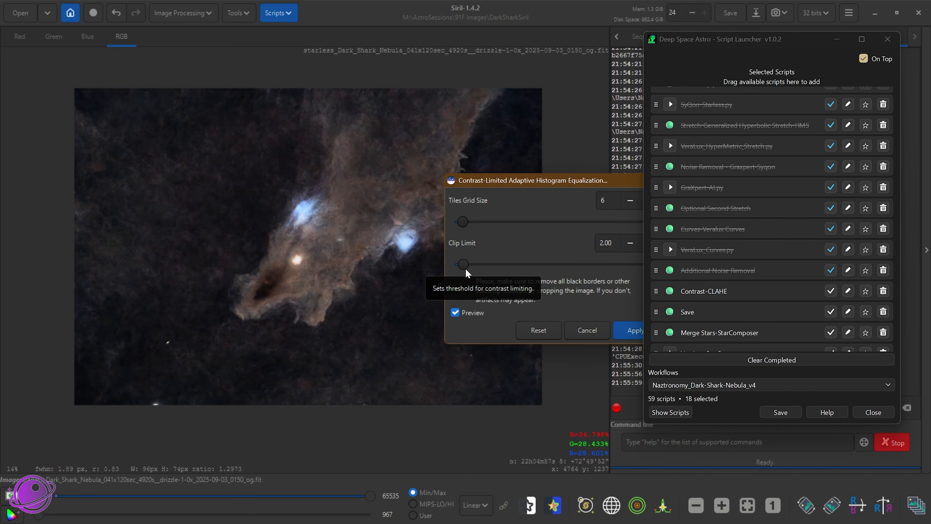
{"action": "left_click_drag", "start_coordinate": [464, 265], "coordinate": [459, 265]}
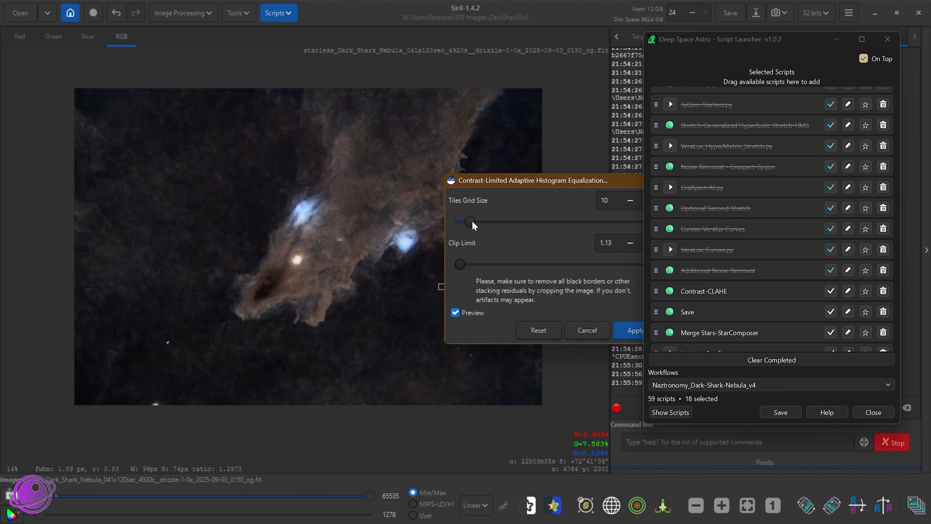
{"action": "left_click_drag", "start_coordinate": [473, 224], "coordinate": [466, 262]}
{"action": "left_click_drag", "start_coordinate": [572, 180], "coordinate": [520, 179]}
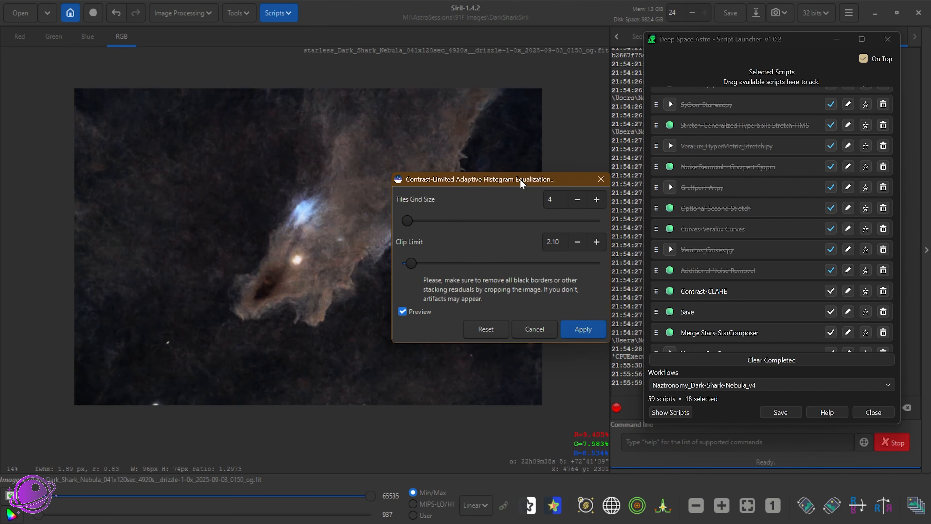
{"action": "left_click", "coordinate": [592, 334]}
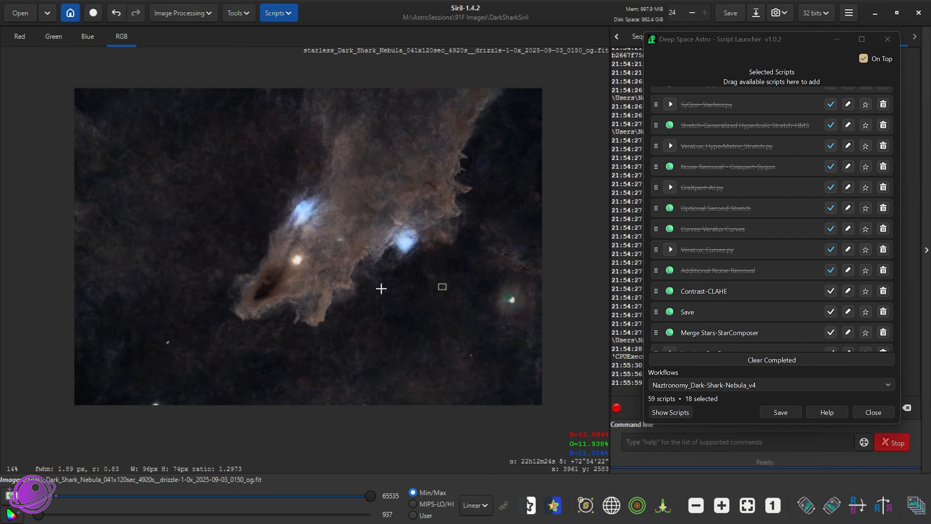
- Mark Contrast-CLAHE complete in the workflow and save the enhanced starless image
{"action": "scroll", "coordinate": [781, 304], "scroll_direction": "down", "scroll_amount": 1}
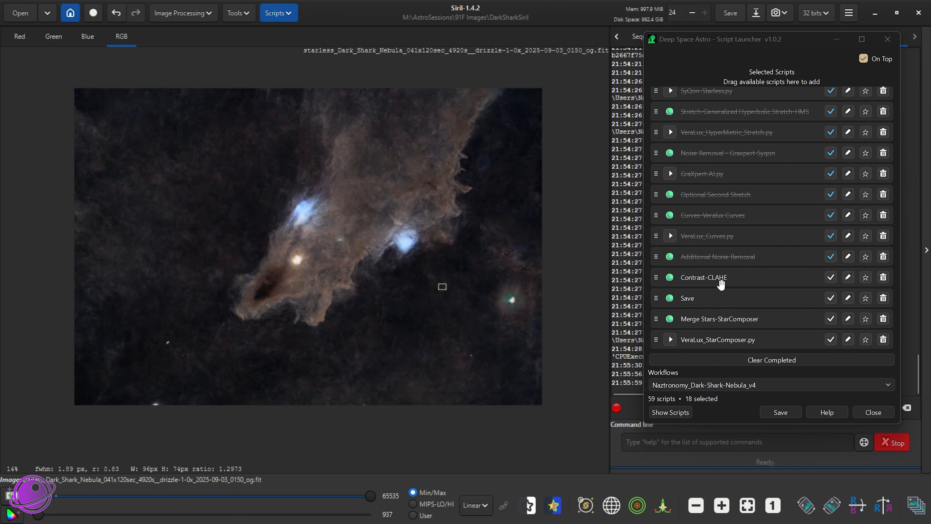
{"action": "left_click", "coordinate": [830, 277]}
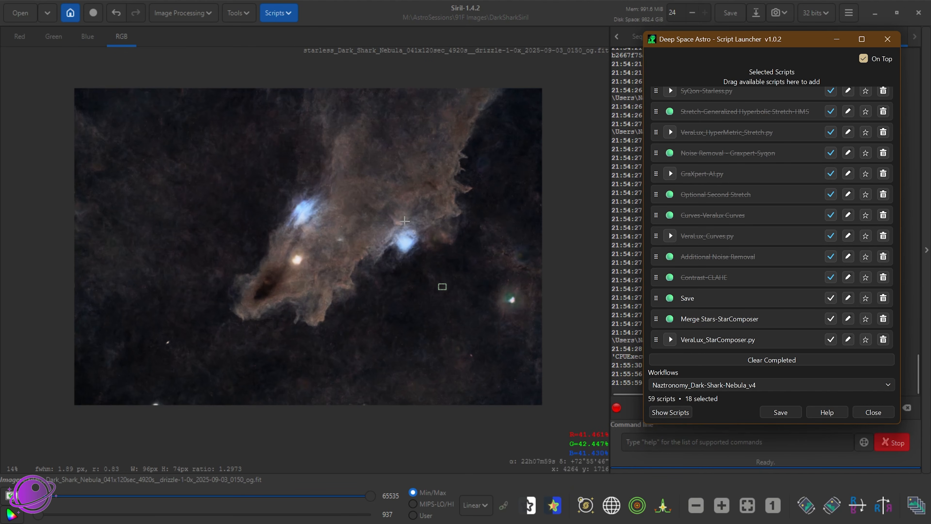
{"action": "left_click", "coordinate": [734, 17]}
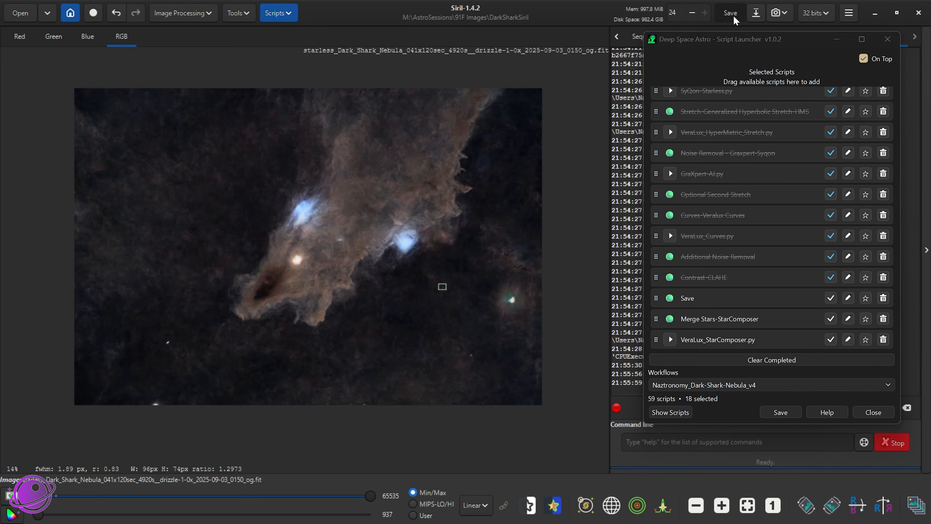
- Mark the Save entry complete in the workflow and check the saved starless image as a whole
{"action": "left_click", "coordinate": [834, 300]}
{"action": "scroll", "coordinate": [509, 298], "scroll_direction": "down", "scroll_amount": 2}
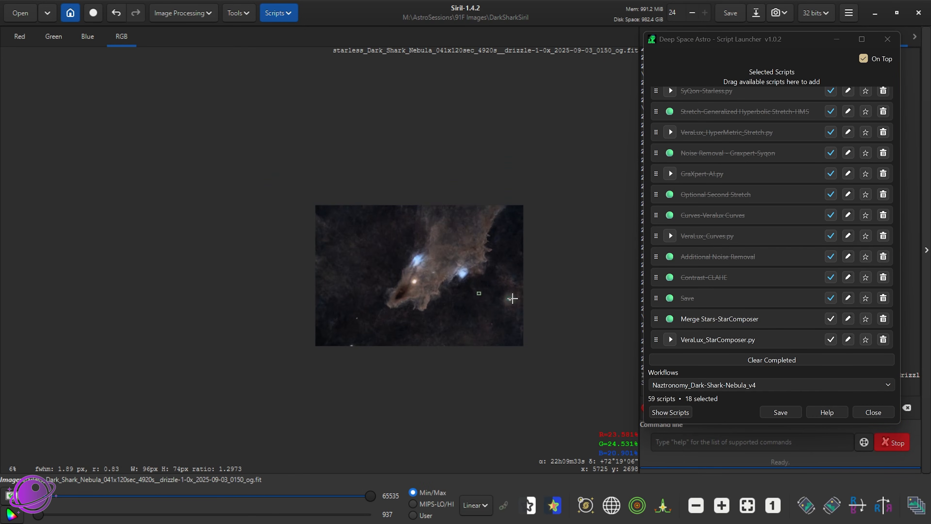
{"action": "scroll", "coordinate": [512, 299], "scroll_direction": "up", "scroll_amount": 3}
{"action": "scroll", "coordinate": [493, 293], "scroll_direction": "down", "scroll_amount": 1}
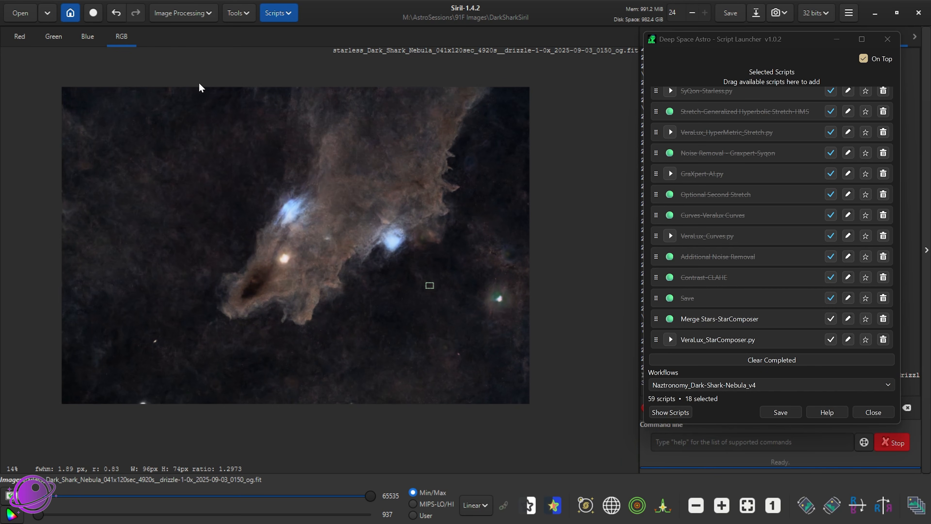
- Remove green noise from the starless image using Average Neutral protection with lightness preserved
{"action": "left_click", "coordinate": [197, 17]}
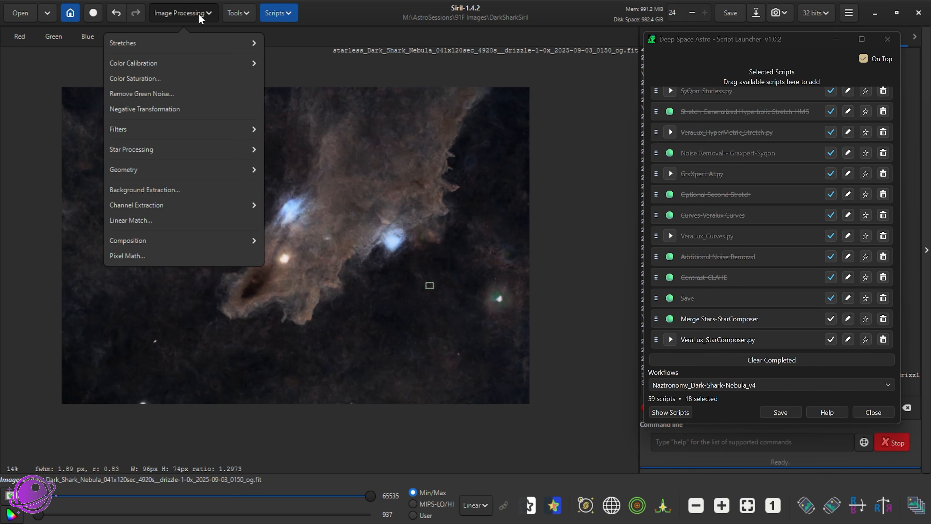
{"action": "left_click", "coordinate": [147, 94]}
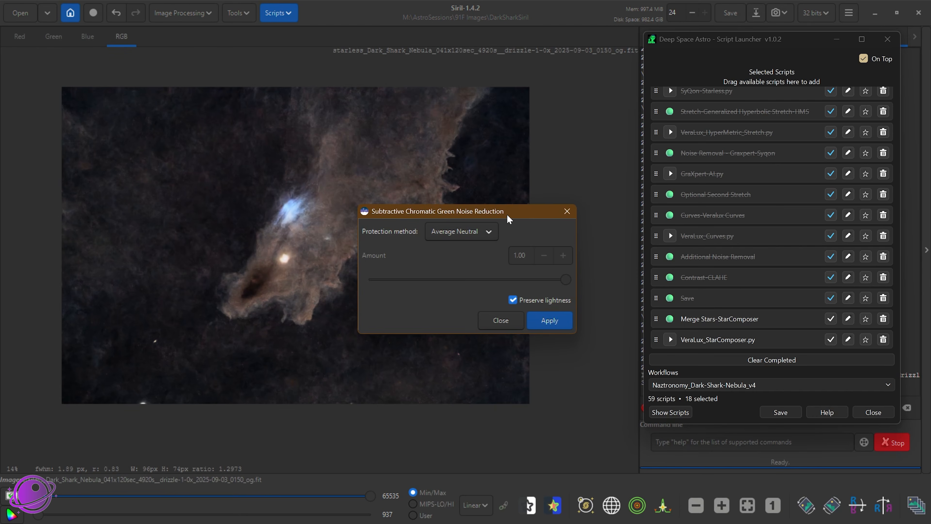
{"action": "left_click_drag", "start_coordinate": [508, 217], "coordinate": [525, 89]}
{"action": "left_click", "coordinate": [602, 298]}
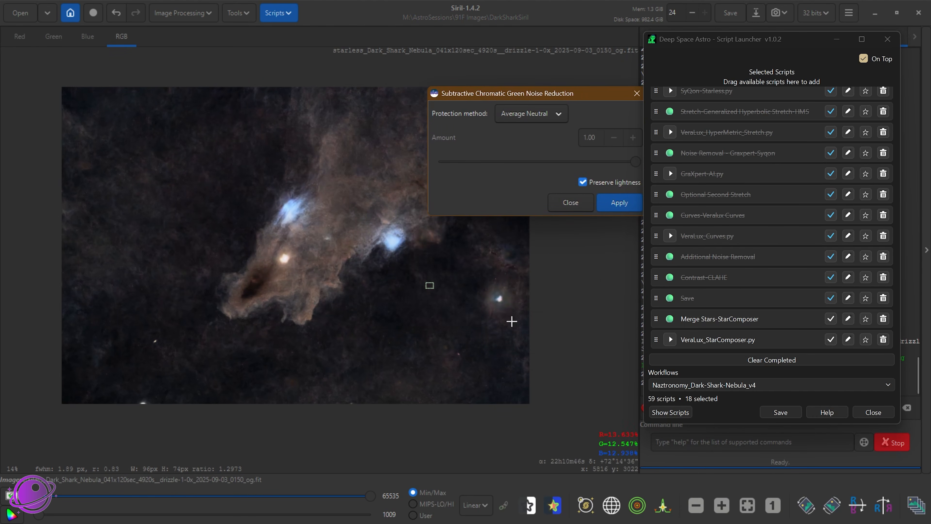
{"action": "left_click", "coordinate": [582, 198]}
{"action": "left_click", "coordinate": [168, 13]}
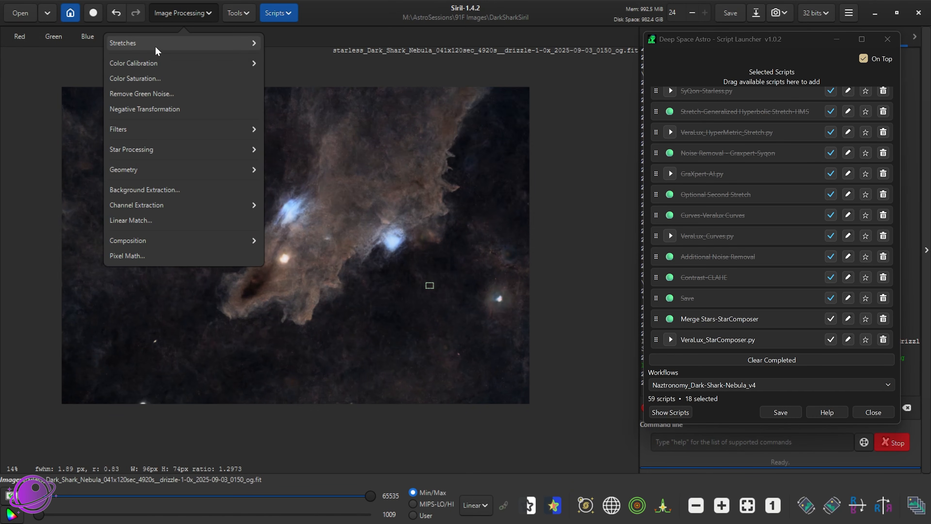
{"action": "left_click", "coordinate": [237, 45]}
{"action": "left_click", "coordinate": [163, 111]}
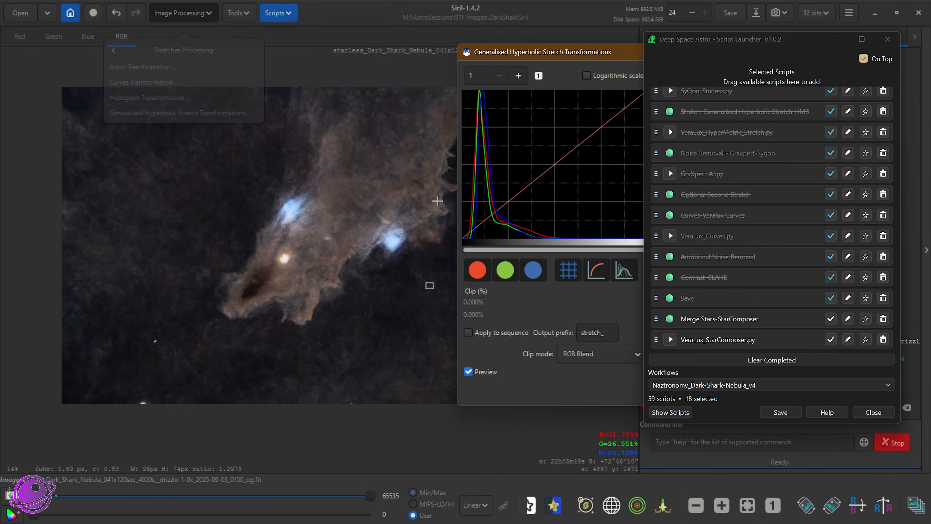
{"action": "left_click_drag", "start_coordinate": [523, 50], "coordinate": [415, 58]}
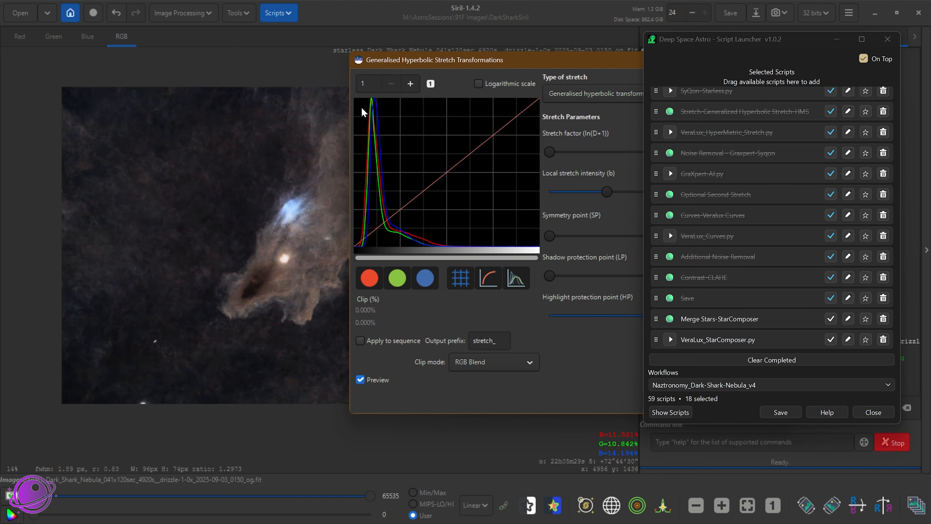
{"action": "left_click_drag", "start_coordinate": [484, 65], "coordinate": [379, 64]}
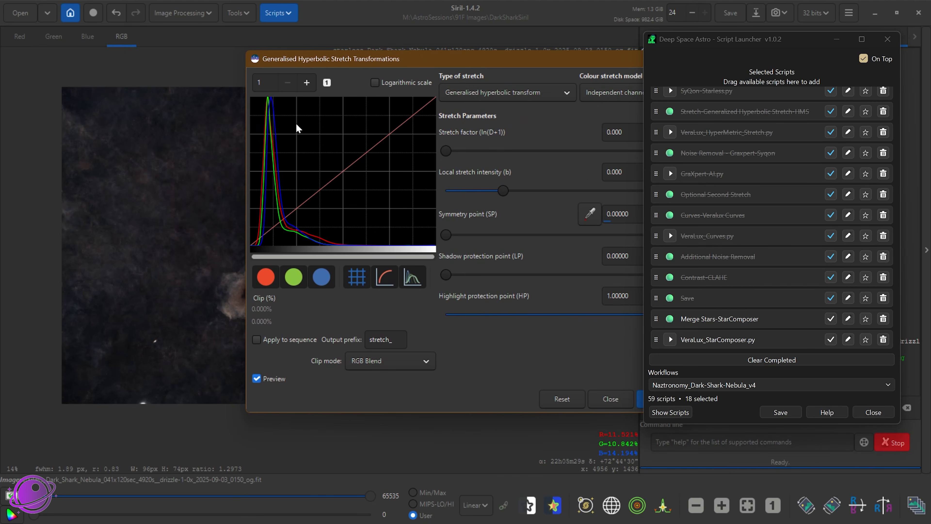
{"action": "left_click_drag", "start_coordinate": [599, 56], "coordinate": [496, 66]}
{"action": "left_click", "coordinate": [573, 69]}
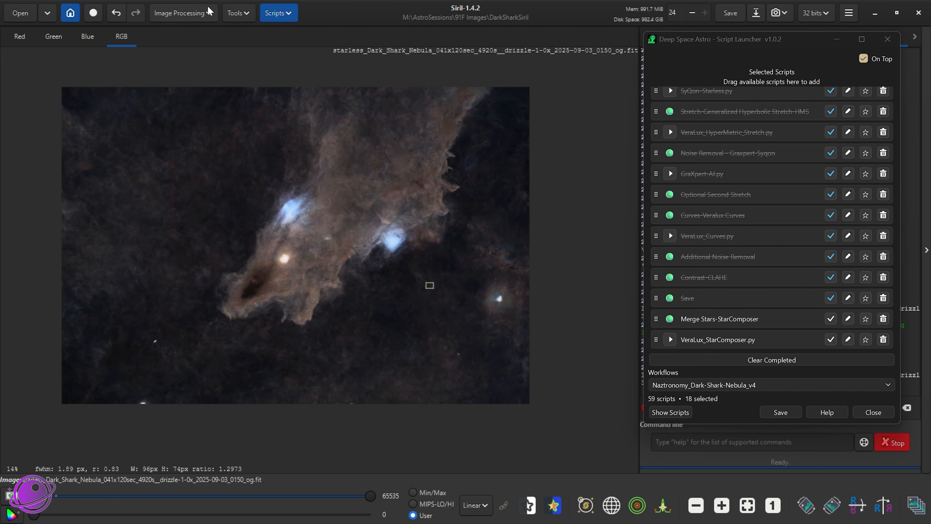
- Start Star Recomposition, accept closing the current image, and load the starless Dark Shark Nebula file as the background
{"action": "left_click", "coordinate": [187, 14]}
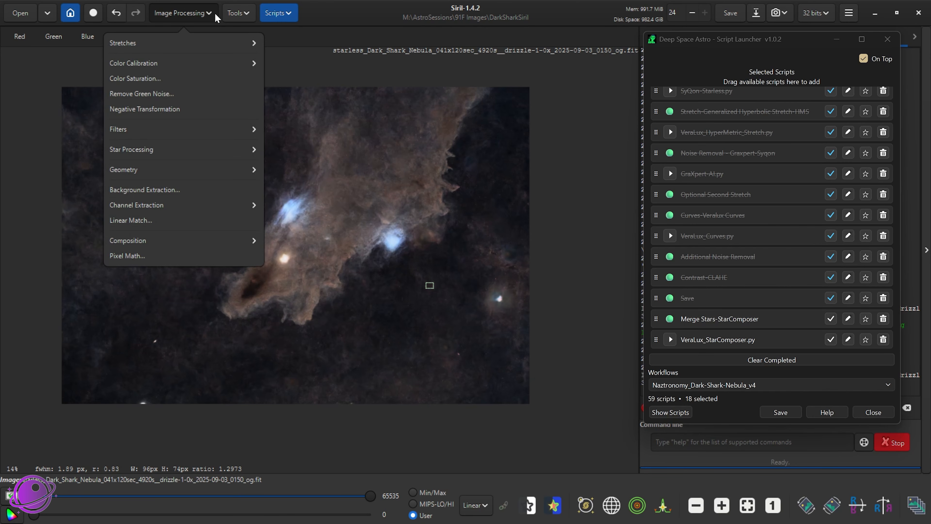
{"action": "left_click", "coordinate": [164, 151]}
{"action": "left_click", "coordinate": [154, 78]}
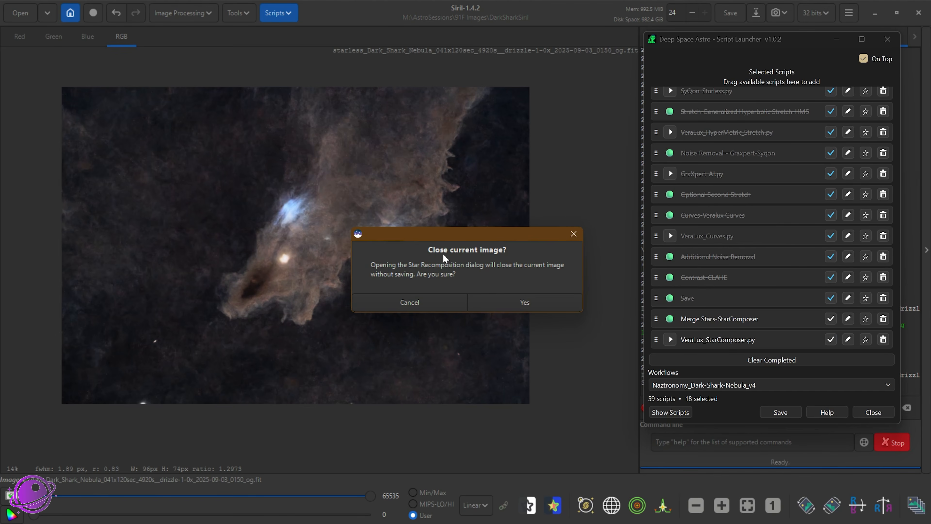
{"action": "left_click", "coordinate": [525, 302]}
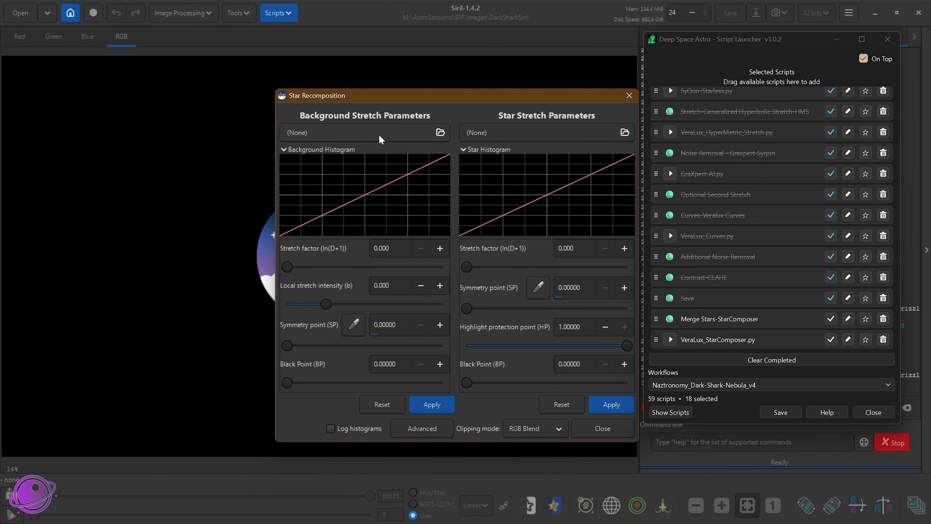
{"action": "left_click", "coordinate": [378, 134]}
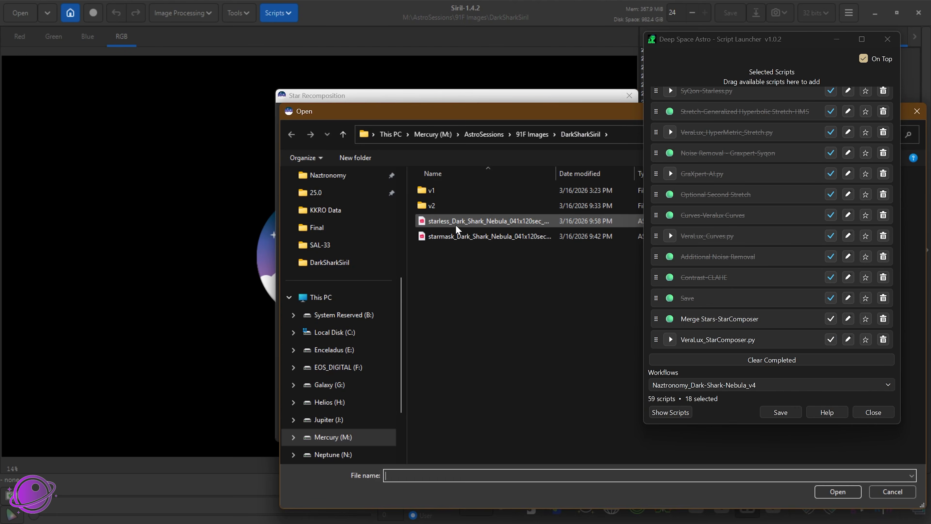
{"action": "left_click", "coordinate": [456, 222]}
{"action": "double_click", "coordinate": [456, 223]}
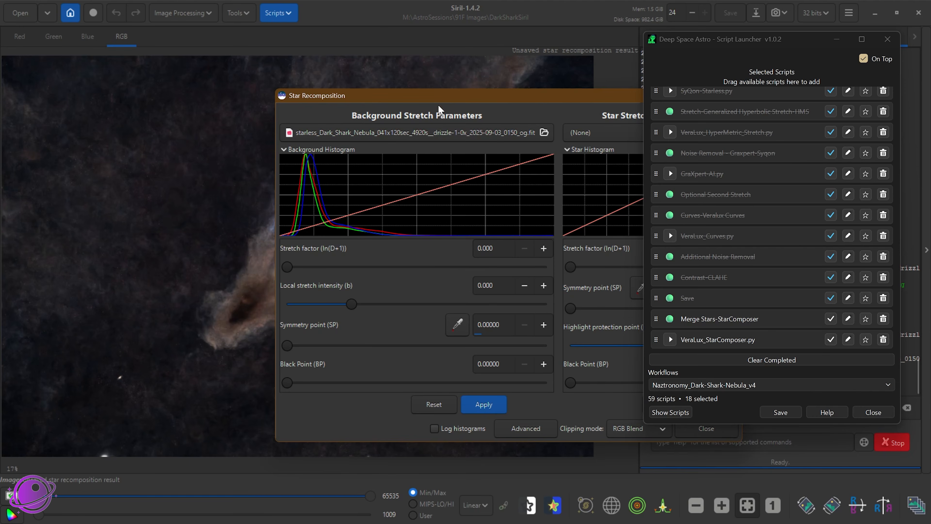
- Load the starmask Dark Shark Nebula file as the star image and stop the Script Launcher staying on top
{"action": "left_click_drag", "start_coordinate": [438, 99], "coordinate": [295, 71]}
{"action": "left_click", "coordinate": [478, 108]}
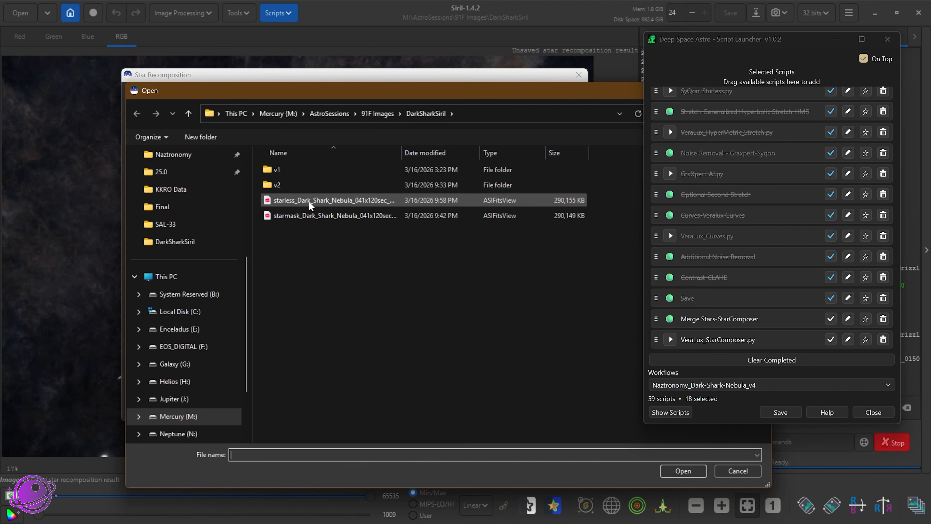
{"action": "left_click", "coordinate": [304, 217]}
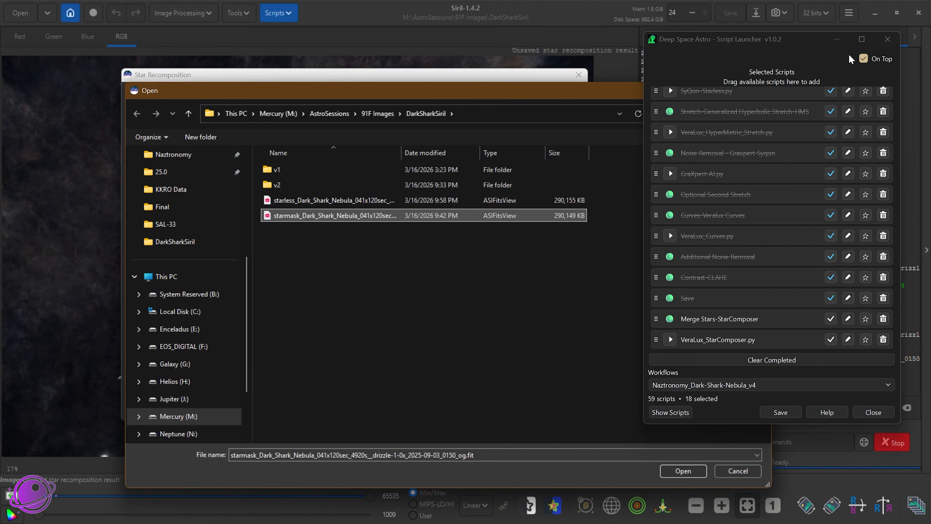
{"action": "left_click", "coordinate": [864, 58]}
{"action": "left_click_drag", "start_coordinate": [501, 91], "coordinate": [419, 89]}
{"action": "double_click", "coordinate": [241, 217]}
- Examine the recomposition preview close up and as a whole, inspecting the nebula core and the dark background
{"action": "left_click_drag", "start_coordinate": [299, 83], "coordinate": [568, 95]}
{"action": "scroll", "coordinate": [255, 266], "scroll_direction": "up", "scroll_amount": 3}
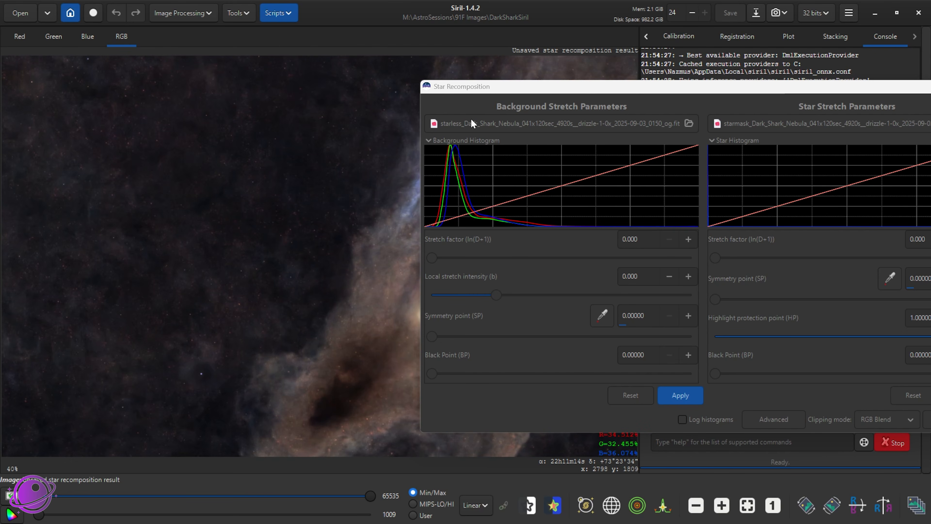
{"action": "left_click_drag", "start_coordinate": [364, 280], "coordinate": [171, 245]}
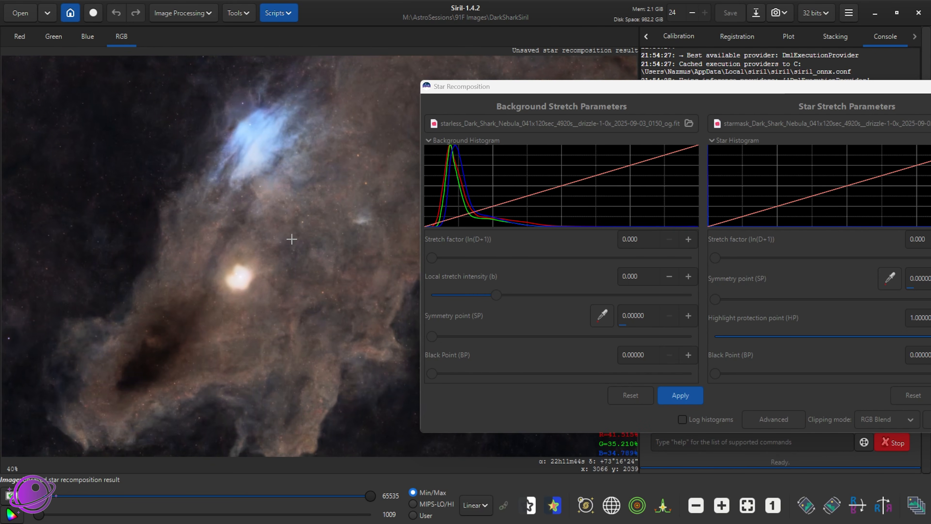
{"action": "scroll", "coordinate": [298, 232], "scroll_direction": "up", "scroll_amount": 1}
{"action": "scroll", "coordinate": [309, 234], "scroll_direction": "down", "scroll_amount": 4}
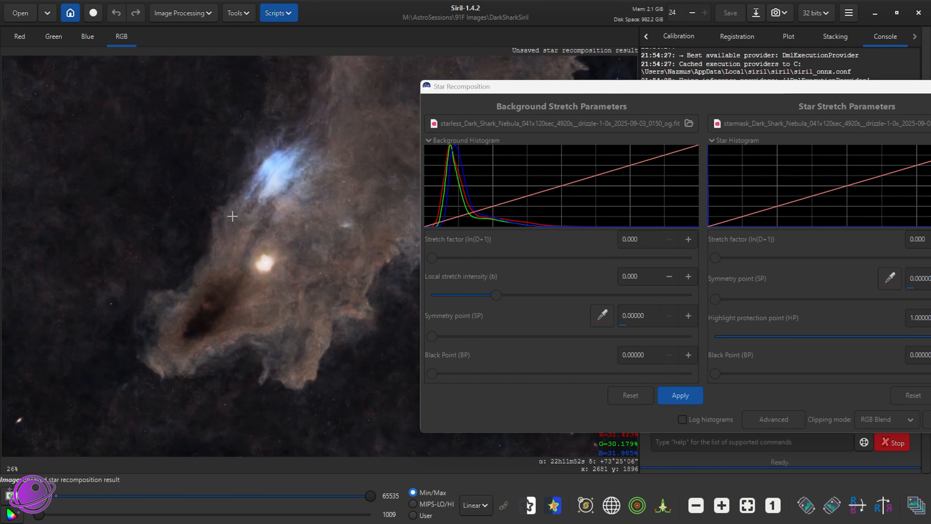
{"action": "left_click_drag", "start_coordinate": [220, 220], "coordinate": [354, 278]}
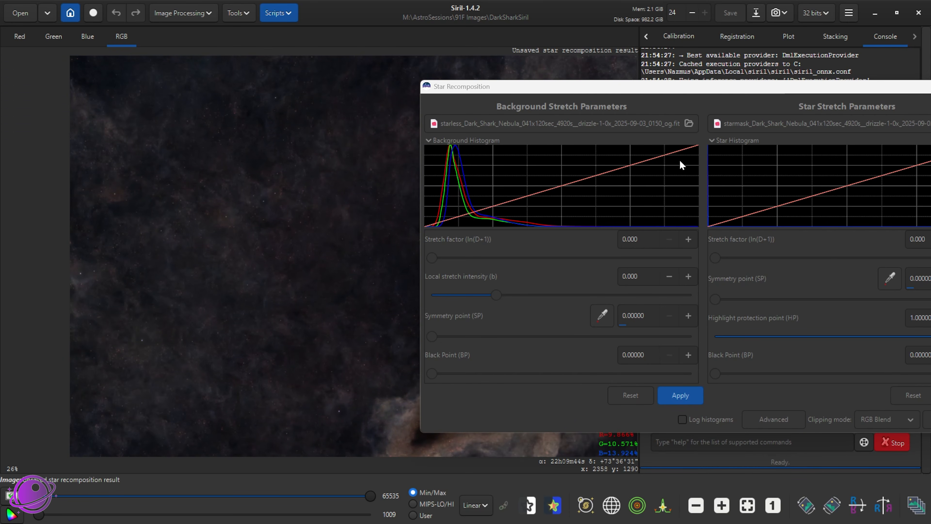
{"action": "left_click_drag", "start_coordinate": [715, 90], "coordinate": [603, 88]}
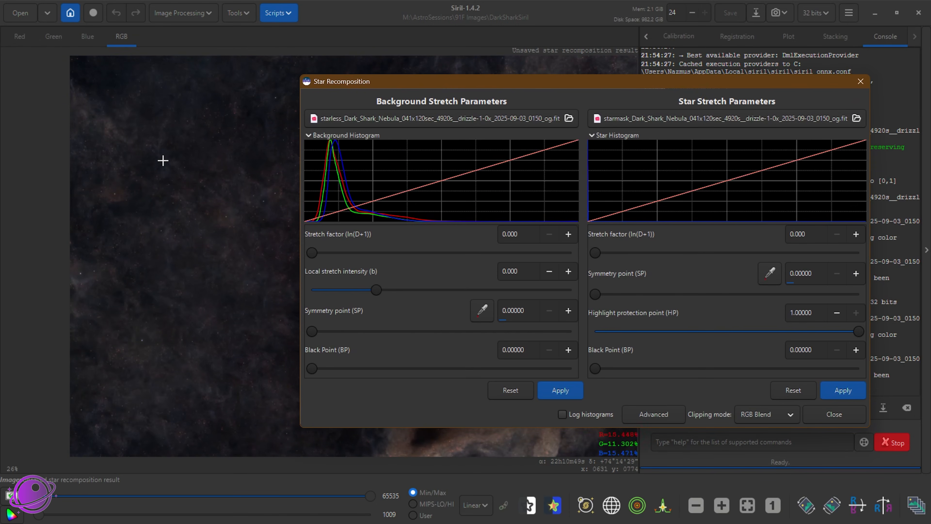
{"action": "left_click_drag", "start_coordinate": [213, 203], "coordinate": [80, 206]}
{"action": "scroll", "coordinate": [143, 208], "scroll_direction": "down", "scroll_amount": 2}
{"action": "scroll", "coordinate": [156, 213], "scroll_direction": "up", "scroll_amount": 1}
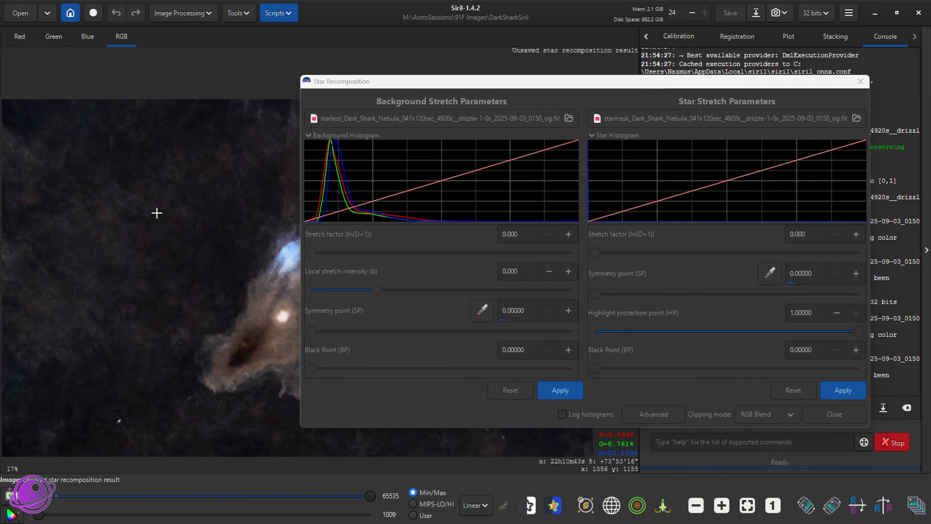
{"action": "scroll", "coordinate": [156, 212], "scroll_direction": "up", "scroll_amount": 2}
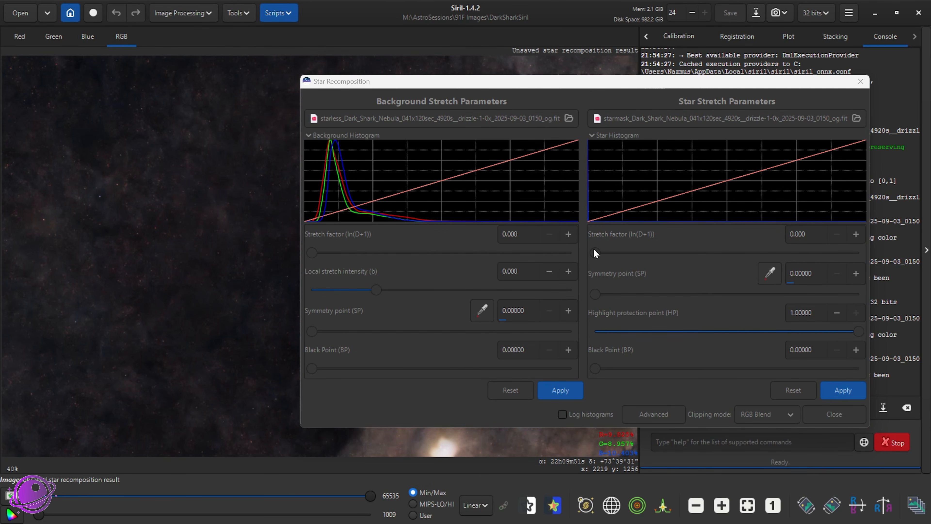
- Apply a first star stretch with a stretch factor of 6.819, judging the star brightness in the preview
{"action": "left_click_drag", "start_coordinate": [597, 253], "coordinate": [752, 254]}
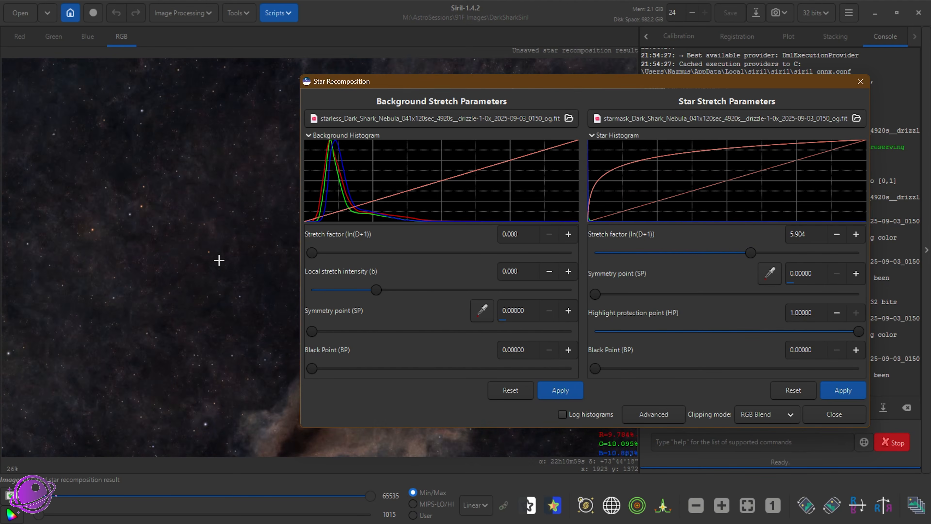
{"action": "scroll", "coordinate": [220, 258], "scroll_direction": "up", "scroll_amount": 4}
{"action": "scroll", "coordinate": [136, 255], "scroll_direction": "down", "scroll_amount": 3}
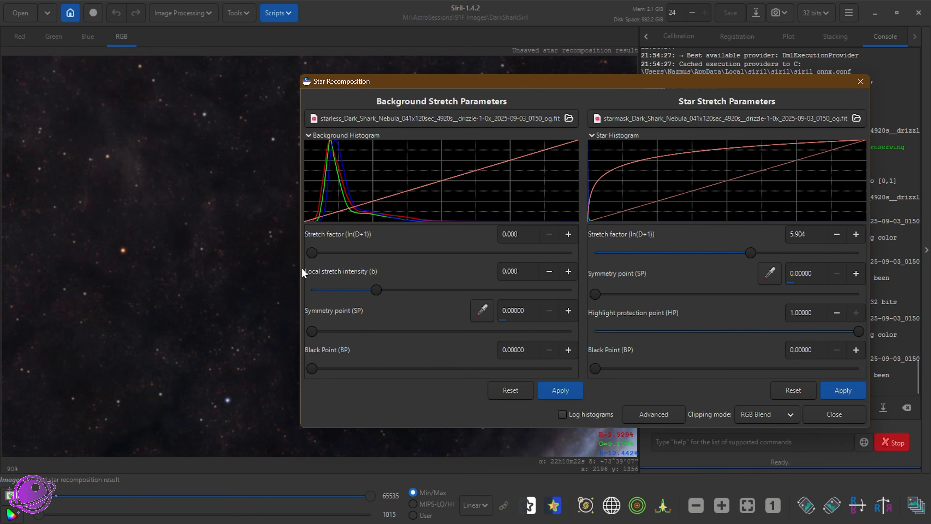
{"action": "left_click_drag", "start_coordinate": [751, 254], "coordinate": [773, 254]}
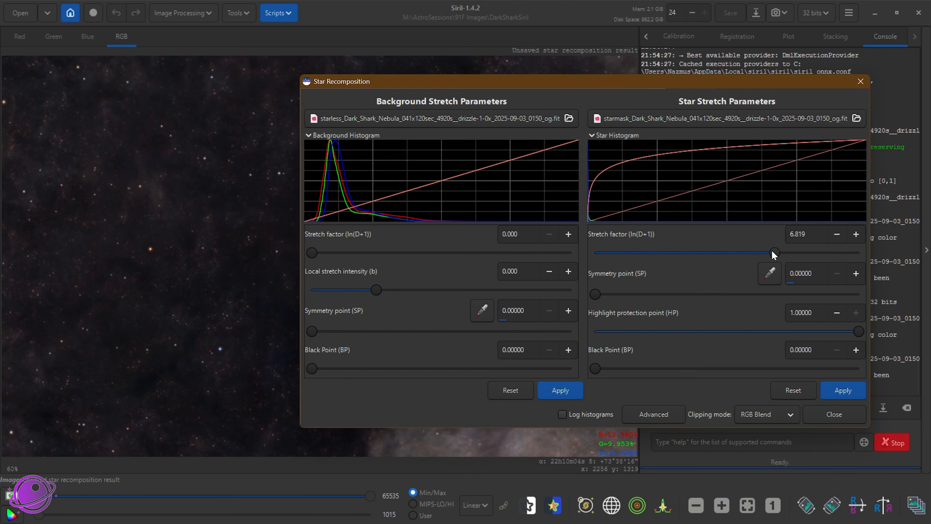
{"action": "left_click", "coordinate": [848, 394]}
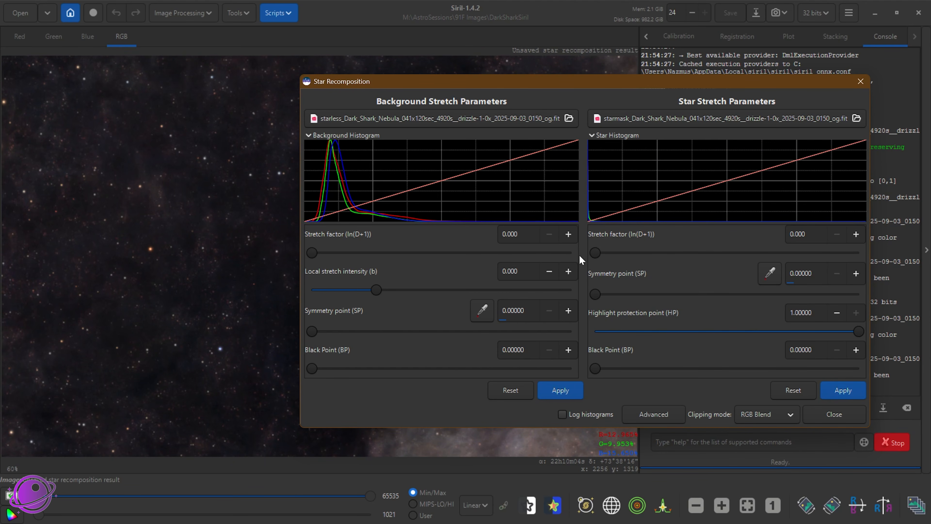
- Try a second star stretch with a stretch factor of 1.393 and inspect star colour and size close up
{"action": "left_click_drag", "start_coordinate": [596, 257], "coordinate": [633, 256]}
{"action": "scroll", "coordinate": [145, 241], "scroll_direction": "down", "scroll_amount": 2}
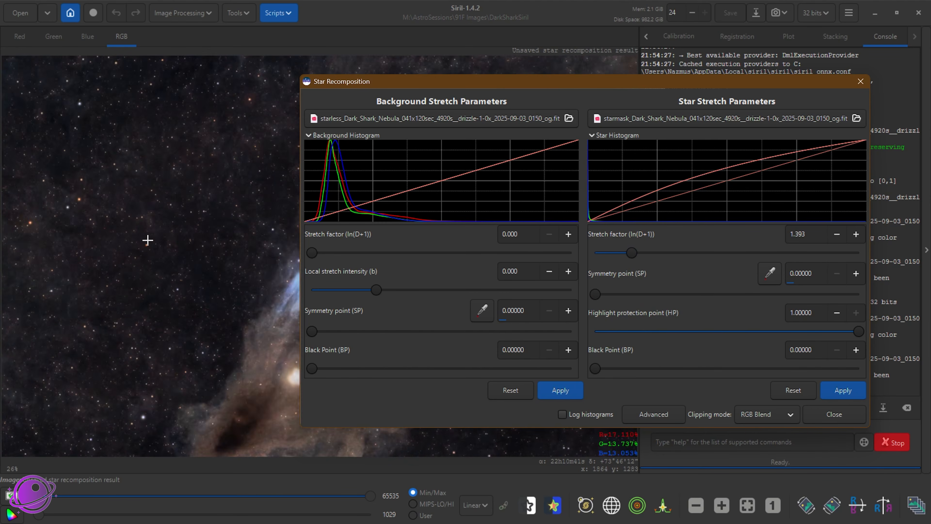
{"action": "scroll", "coordinate": [153, 239], "scroll_direction": "up", "scroll_amount": 3}
{"action": "scroll", "coordinate": [132, 217], "scroll_direction": "up", "scroll_amount": 4}
{"action": "left_click", "coordinate": [193, 333]}
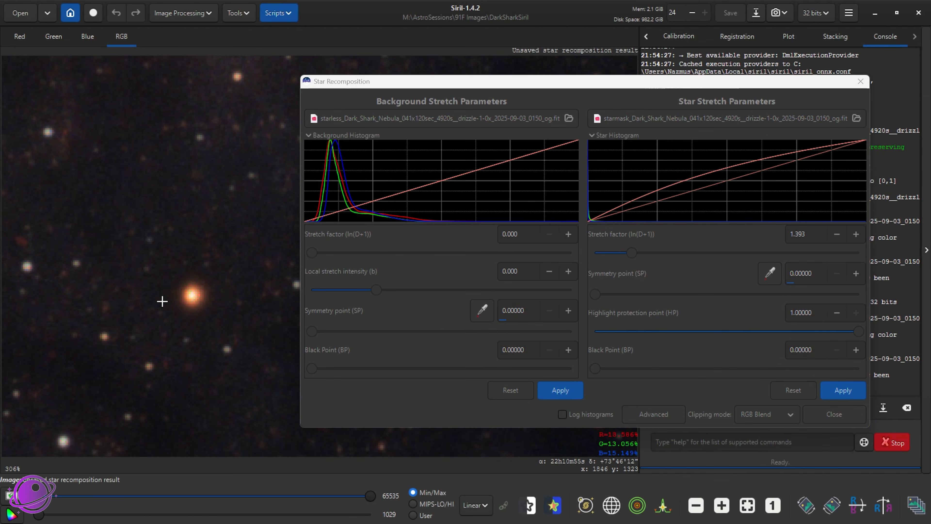
{"action": "scroll", "coordinate": [217, 306], "scroll_direction": "down", "scroll_amount": 4}
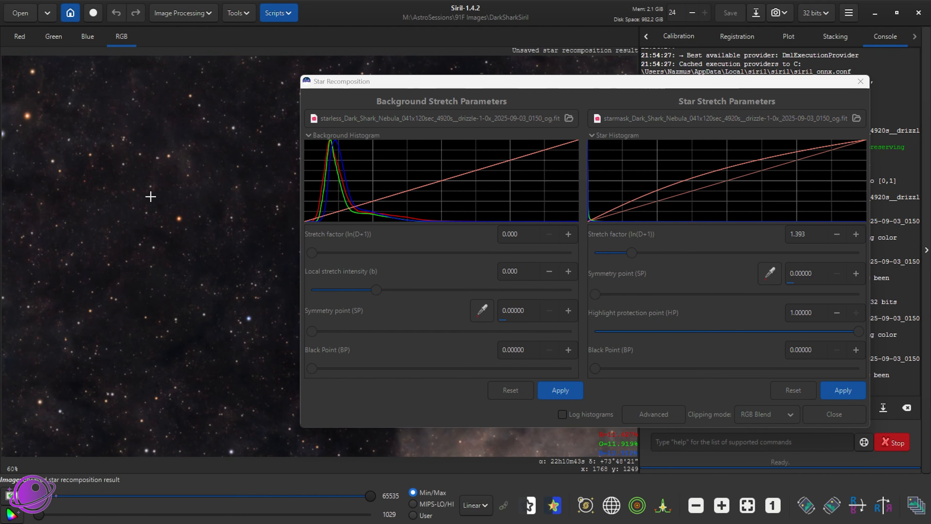
{"action": "scroll", "coordinate": [198, 286], "scroll_direction": "down", "scroll_amount": 1}
{"action": "scroll", "coordinate": [191, 333], "scroll_direction": "up", "scroll_amount": 5}
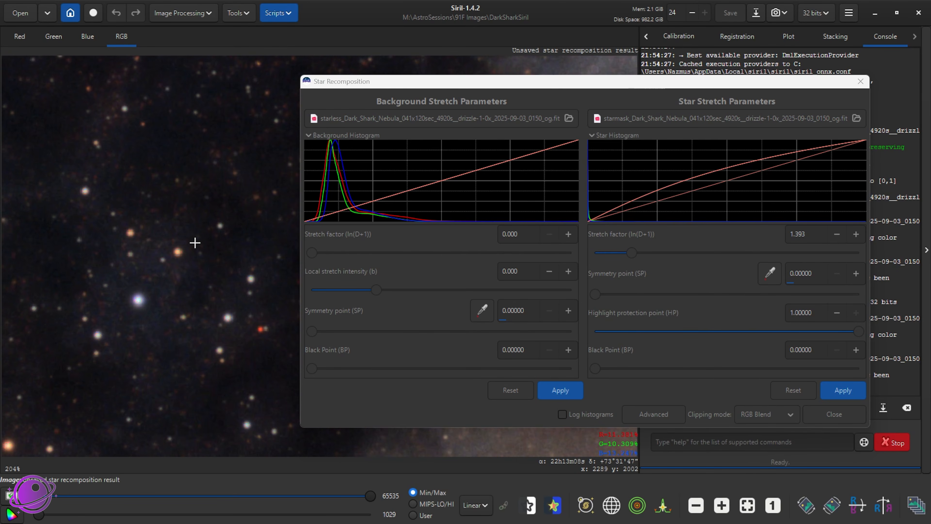
- Check the stars across other parts of the nebula and set the second star stretch factor to 2.453
{"action": "left_click_drag", "start_coordinate": [248, 378], "coordinate": [73, 170]}
{"action": "scroll", "coordinate": [235, 325], "scroll_direction": "down", "scroll_amount": 2}
{"action": "left_click_drag", "start_coordinate": [247, 337], "coordinate": [89, 179]}
{"action": "scroll", "coordinate": [234, 288], "scroll_direction": "down", "scroll_amount": 2}
{"action": "left_click_drag", "start_coordinate": [263, 295], "coordinate": [53, 254]}
{"action": "left_click_drag", "start_coordinate": [285, 256], "coordinate": [196, 247]}
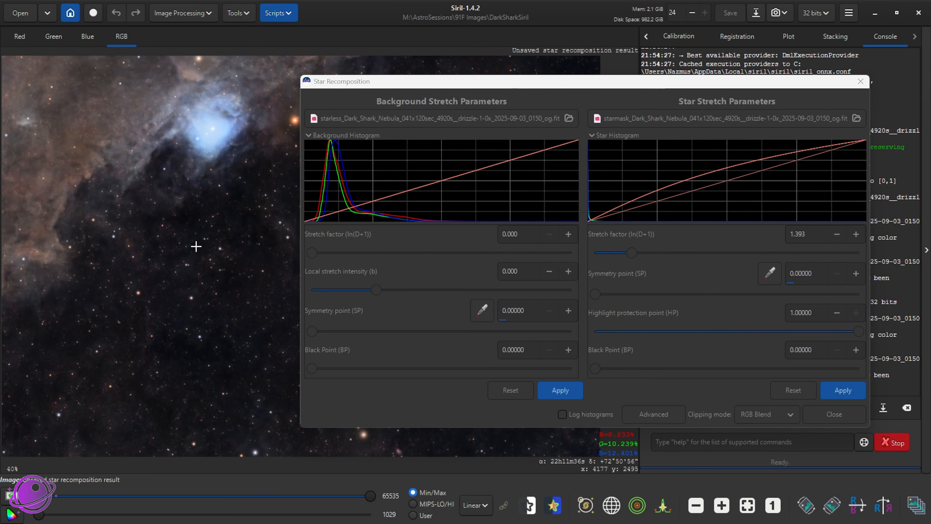
{"action": "scroll", "coordinate": [209, 263], "scroll_direction": "up", "scroll_amount": 10}
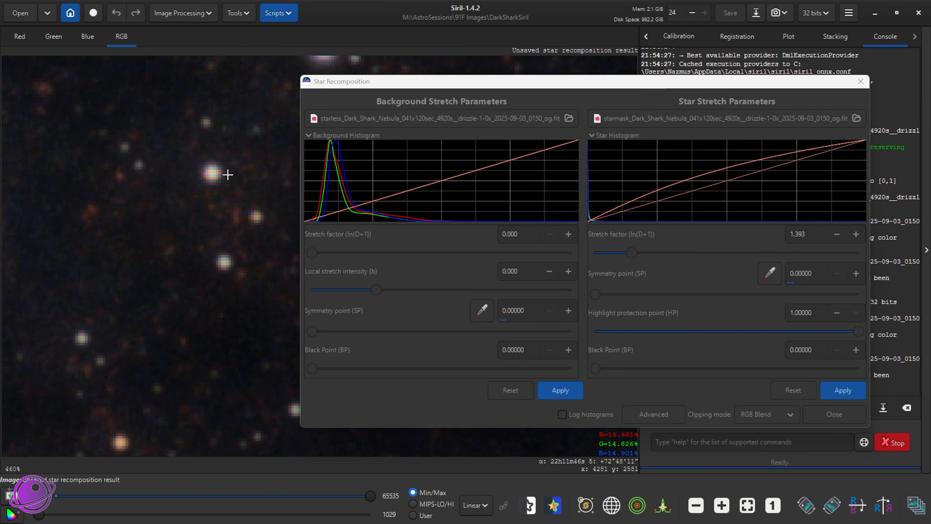
{"action": "scroll", "coordinate": [225, 187], "scroll_direction": "down", "scroll_amount": 2}
{"action": "left_click_drag", "start_coordinate": [226, 187], "coordinate": [55, 262]}
{"action": "left_click_drag", "start_coordinate": [192, 245], "coordinate": [155, 390]}
{"action": "left_click_drag", "start_coordinate": [637, 257], "coordinate": [666, 257]}
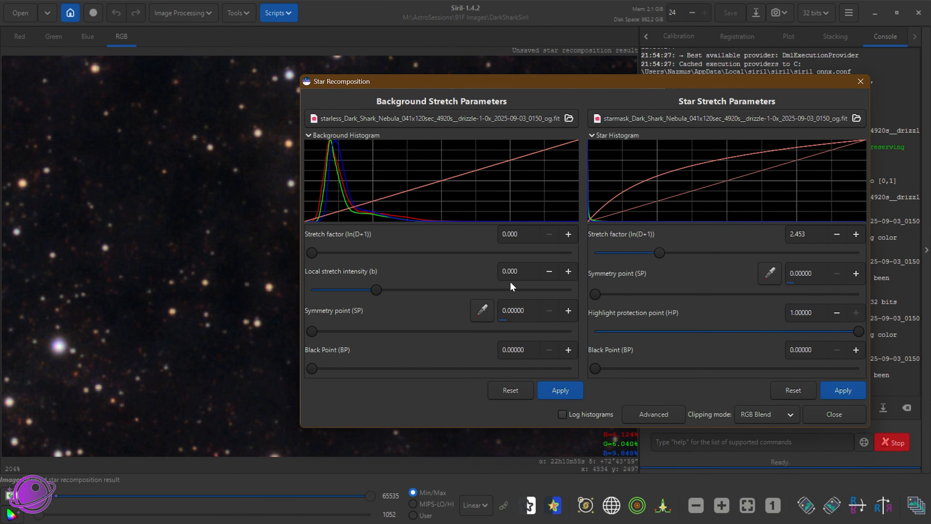
- Examine the orange star, the blue reflection patch and the bright haloed star in the recomposition preview, close up and from afar
{"action": "scroll", "coordinate": [137, 300], "scroll_direction": "down", "scroll_amount": 5}
{"action": "scroll", "coordinate": [207, 173], "scroll_direction": "up", "scroll_amount": 5}
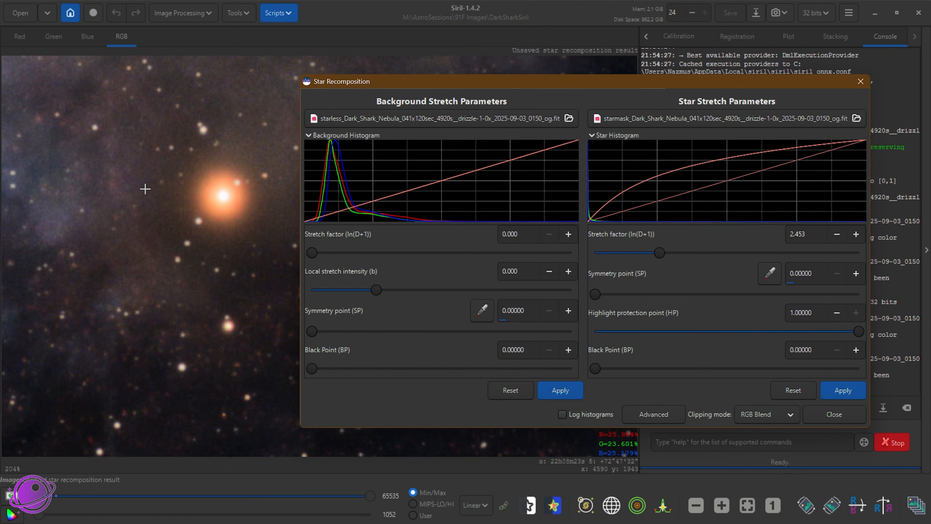
{"action": "scroll", "coordinate": [210, 198], "scroll_direction": "down", "scroll_amount": 4}
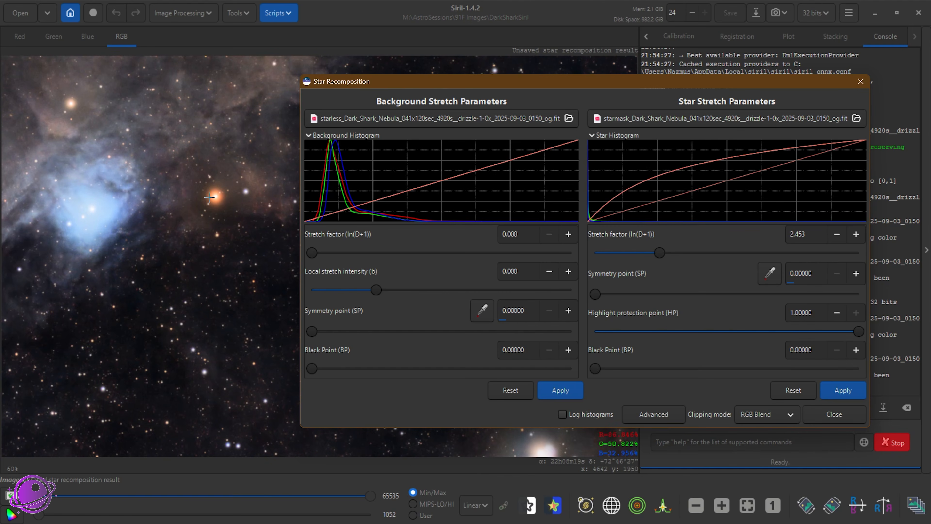
{"action": "scroll", "coordinate": [195, 235], "scroll_direction": "down", "scroll_amount": 3}
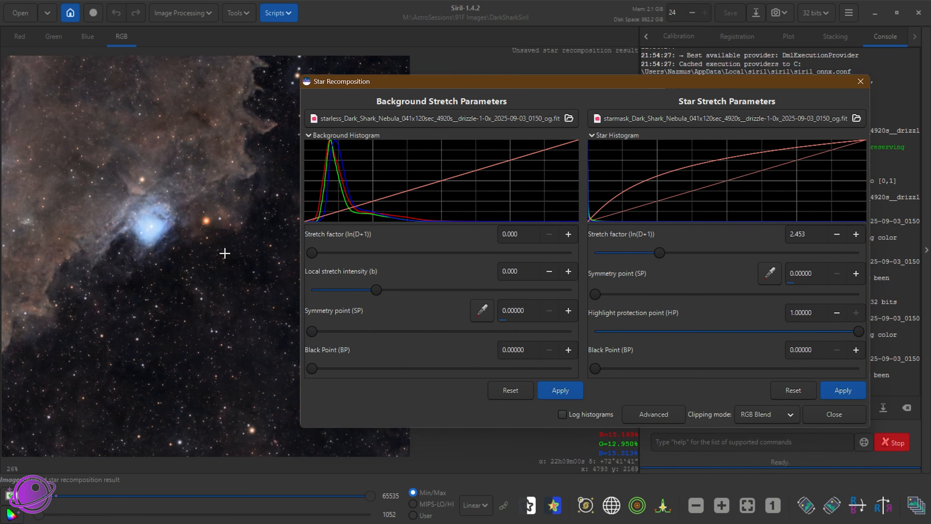
{"action": "left_click_drag", "start_coordinate": [224, 253], "coordinate": [53, 171]}
{"action": "scroll", "coordinate": [179, 253], "scroll_direction": "up", "scroll_amount": 4}
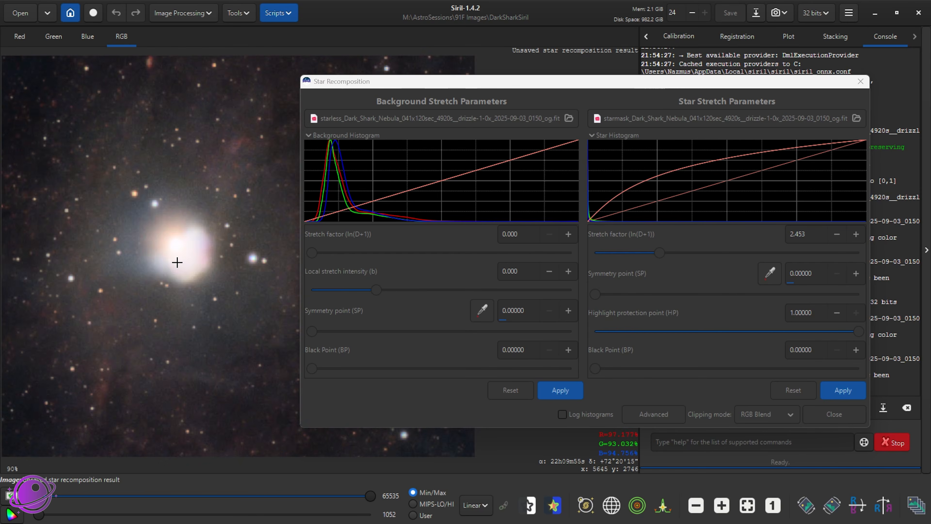
{"action": "scroll", "coordinate": [184, 261], "scroll_direction": "down", "scroll_amount": 4}
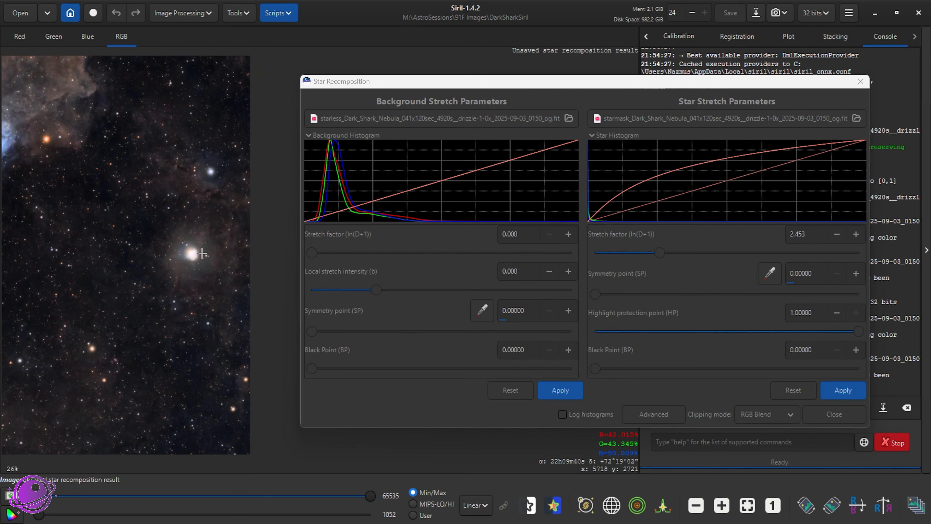
{"action": "scroll", "coordinate": [211, 170], "scroll_direction": "up", "scroll_amount": 5}
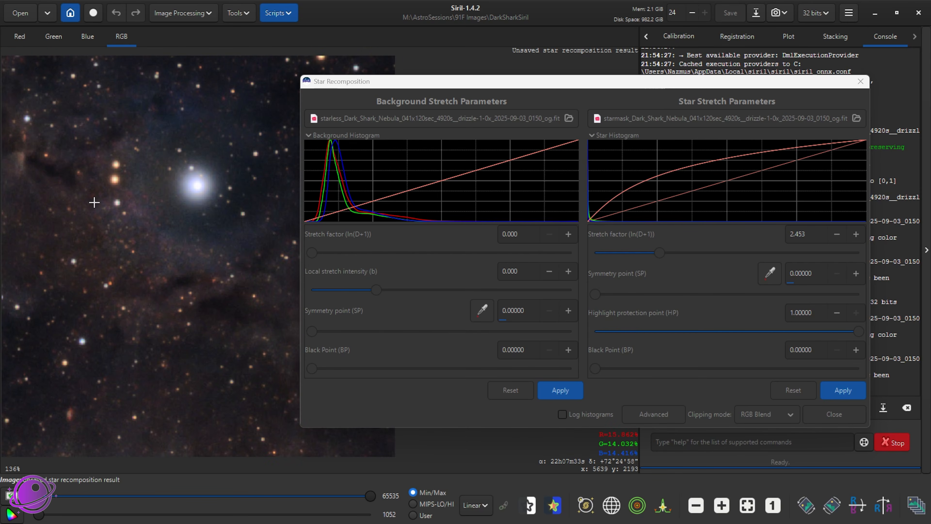
- Inspect the bright star inside the shark's head and its surrounding dust close up, and compare it with the wider nebula
{"action": "scroll", "coordinate": [85, 211], "scroll_direction": "down", "scroll_amount": 3}
{"action": "left_click_drag", "start_coordinate": [66, 210], "coordinate": [329, 338]}
{"action": "left_click_drag", "start_coordinate": [145, 294], "coordinate": [327, 293]}
{"action": "left_click_drag", "start_coordinate": [119, 287], "coordinate": [144, 246]}
{"action": "scroll", "coordinate": [165, 292], "scroll_direction": "up", "scroll_amount": 3}
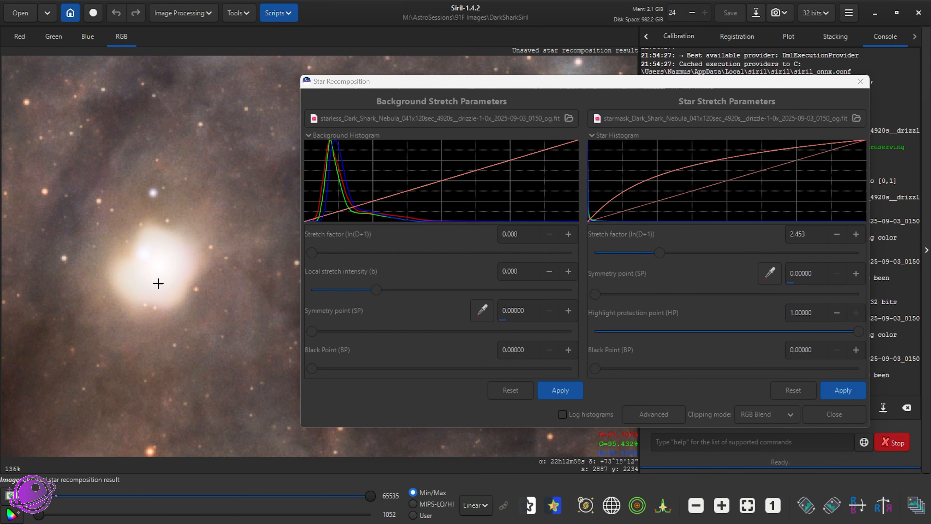
{"action": "scroll", "coordinate": [158, 270], "scroll_direction": "down", "scroll_amount": 4}
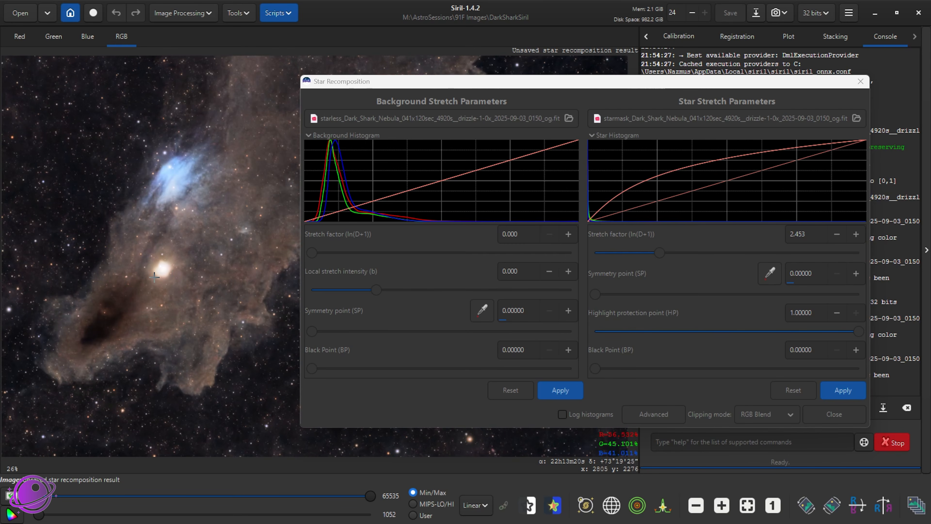
{"action": "scroll", "coordinate": [161, 275], "scroll_direction": "down", "scroll_amount": 1}
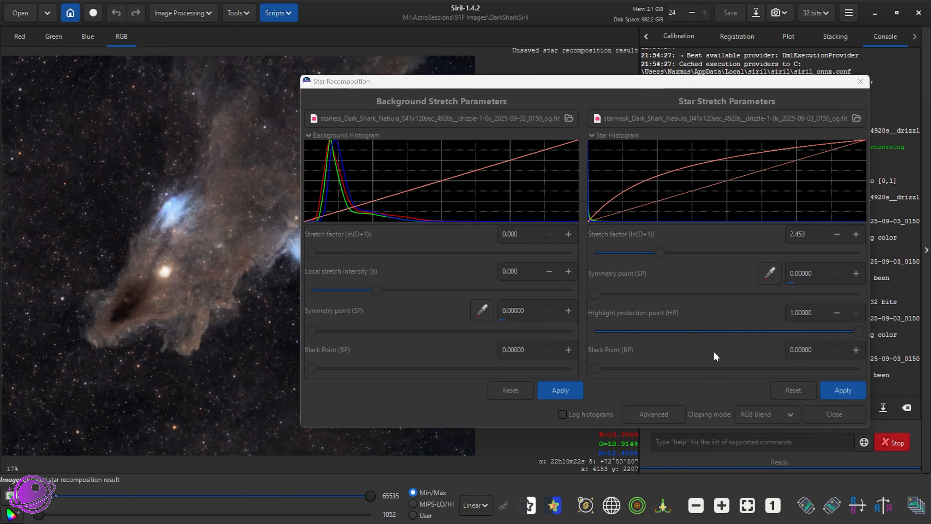
- Move the Star Recomposition dialog clear of the nebula, recheck the head region and apply the 2.453 star stretch
{"action": "left_click_drag", "start_coordinate": [722, 83], "coordinate": [763, 58]}
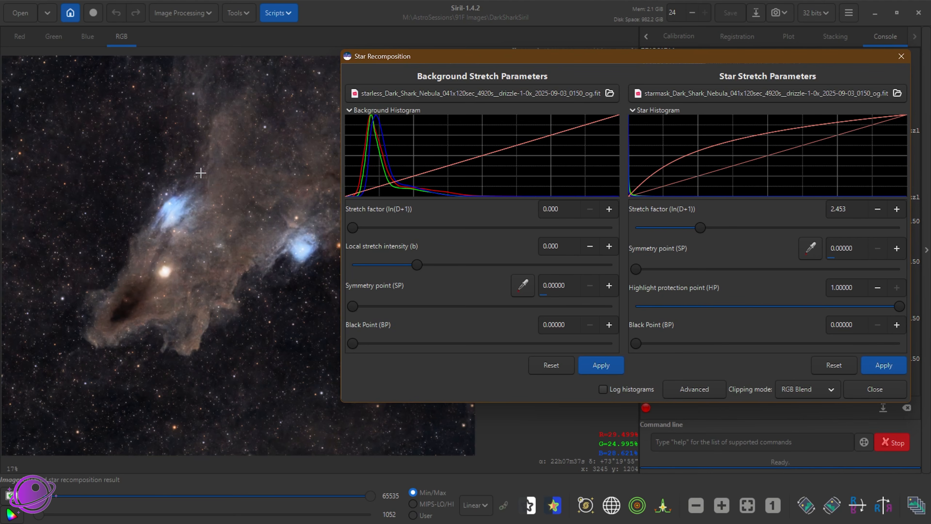
{"action": "scroll", "coordinate": [147, 277], "scroll_direction": "up", "scroll_amount": 2}
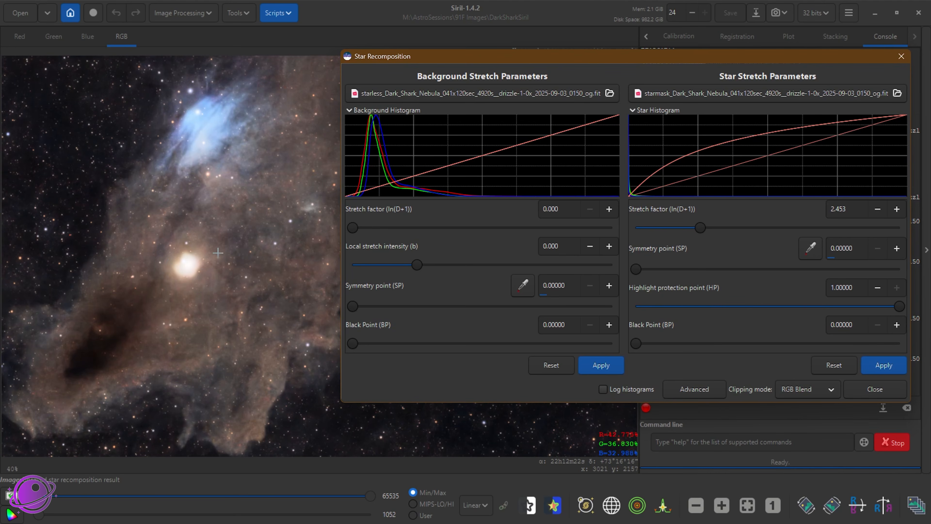
{"action": "scroll", "coordinate": [199, 252], "scroll_direction": "up", "scroll_amount": 1}
{"action": "scroll", "coordinate": [213, 282], "scroll_direction": "down", "scroll_amount": 2}
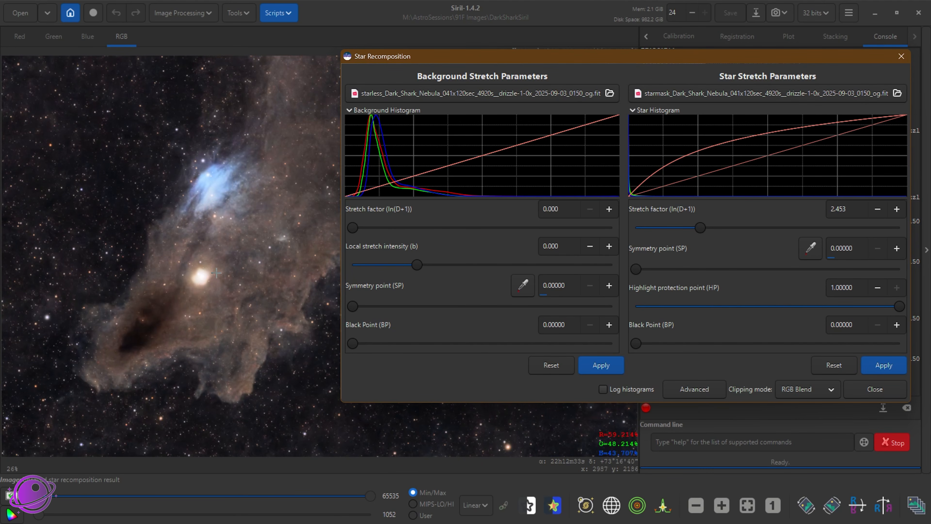
{"action": "scroll", "coordinate": [239, 268], "scroll_direction": "down", "scroll_amount": 1}
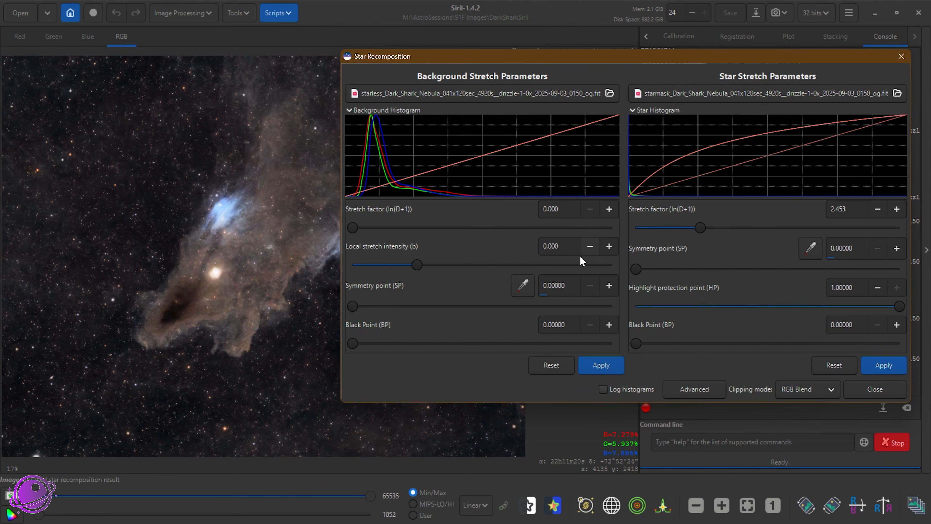
{"action": "left_click", "coordinate": [876, 368]}
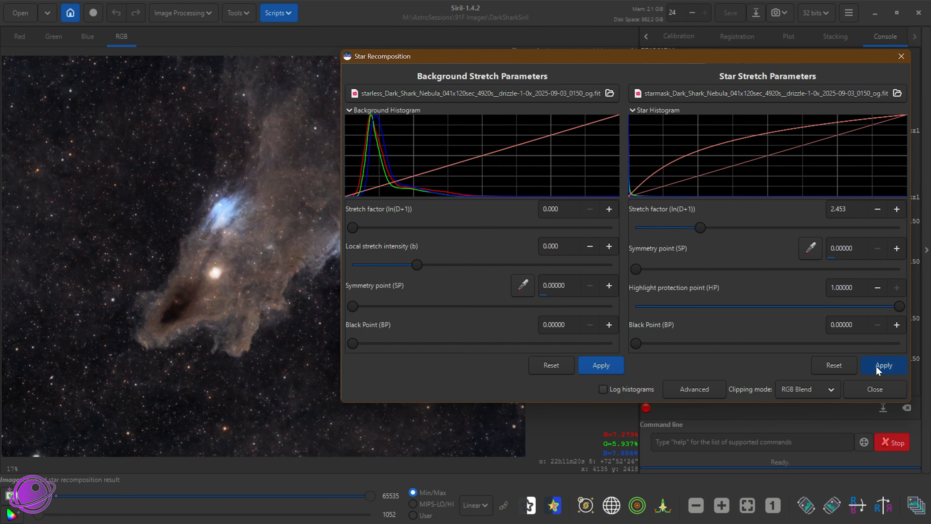
- View the entire recomposed image at reduced size to judge the balance between stars and nebula
{"action": "scroll", "coordinate": [125, 190], "scroll_direction": "down", "scroll_amount": 2}
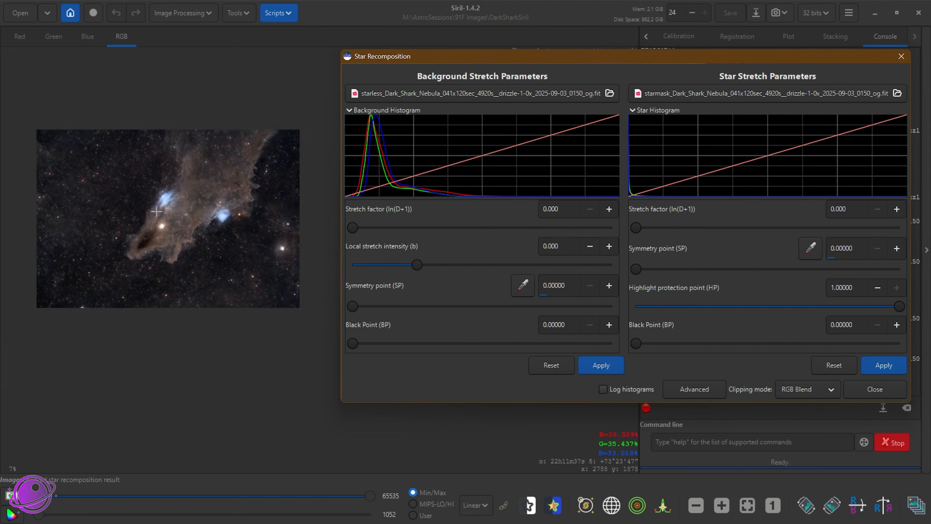
{"action": "scroll", "coordinate": [157, 192], "scroll_direction": "up", "scroll_amount": 2}
{"action": "scroll", "coordinate": [216, 197], "scroll_direction": "down", "scroll_amount": 1}
{"action": "scroll", "coordinate": [243, 191], "scroll_direction": "down", "scroll_amount": 1}
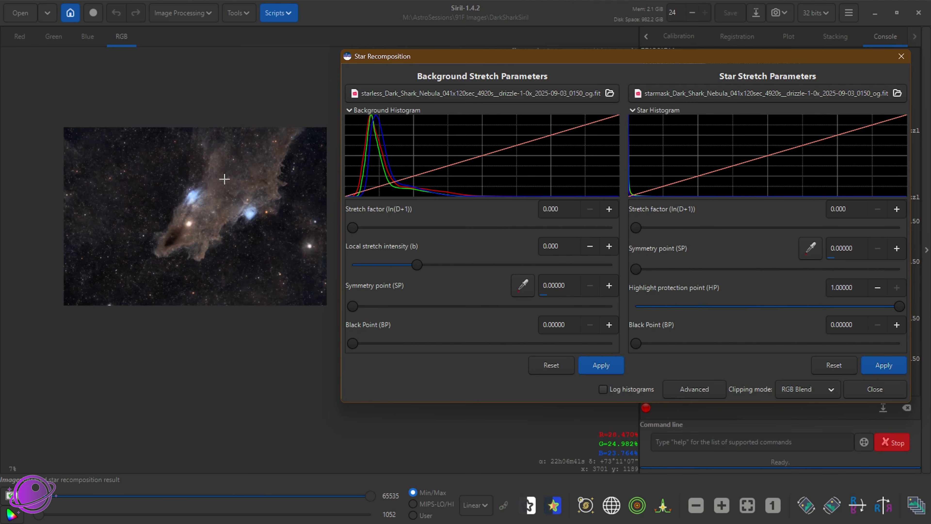
{"action": "left_click_drag", "start_coordinate": [224, 179], "coordinate": [197, 222]}
{"action": "scroll", "coordinate": [204, 225], "scroll_direction": "up", "scroll_amount": 1}
{"action": "scroll", "coordinate": [202, 241], "scroll_direction": "down", "scroll_amount": 1}
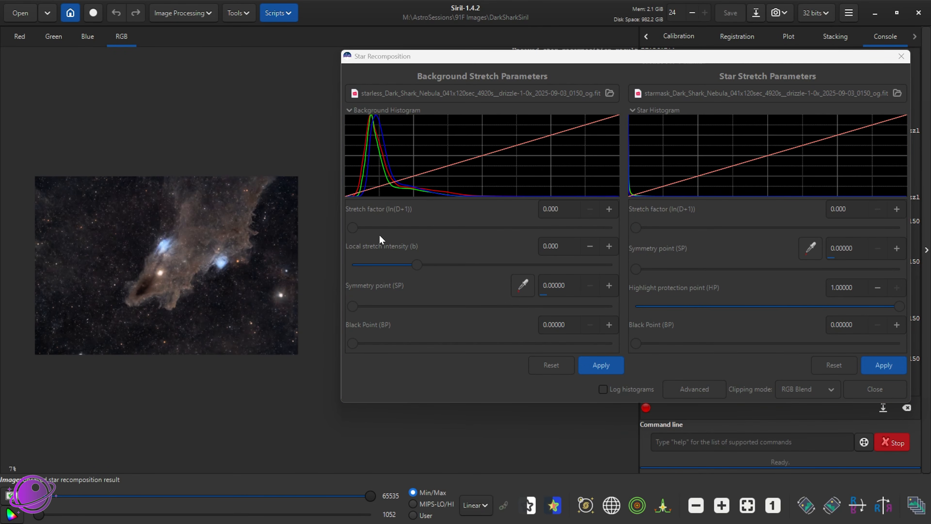
- Apply a background stretch with factor 0.719 and symmetry point 0.07188, fine-tuning local intensity and black point, and close Star Recomposition
{"action": "left_click_drag", "start_coordinate": [351, 228], "coordinate": [379, 231]}
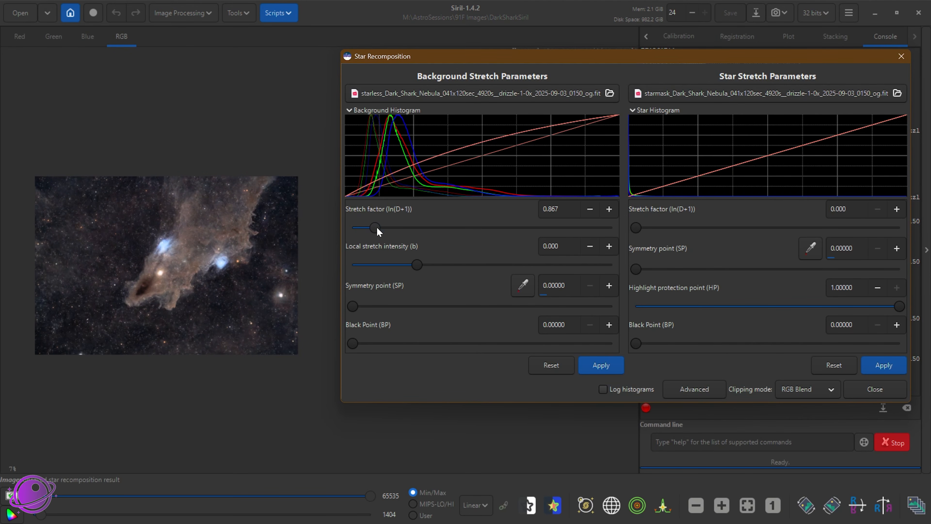
{"action": "left_click_drag", "start_coordinate": [373, 230], "coordinate": [369, 230]}
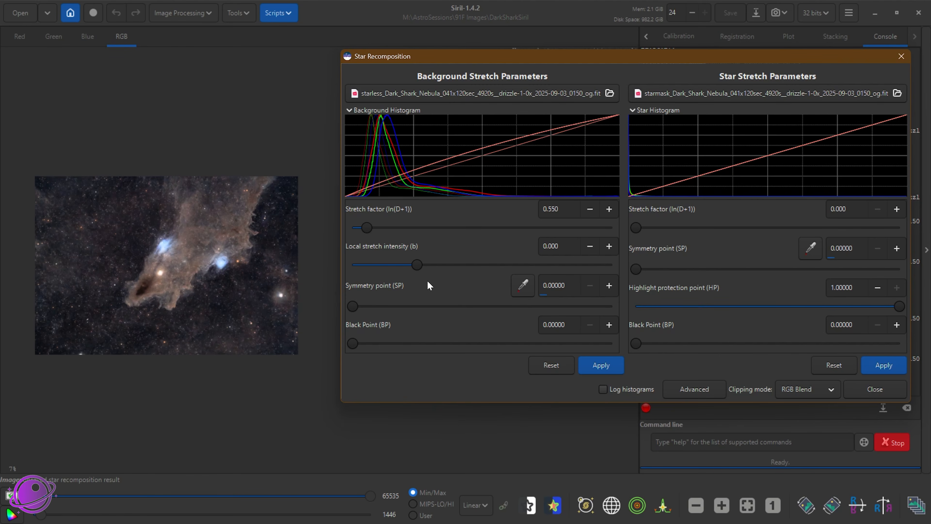
{"action": "left_click_drag", "start_coordinate": [355, 311], "coordinate": [370, 311]}
{"action": "left_click_drag", "start_coordinate": [368, 229], "coordinate": [372, 228]}
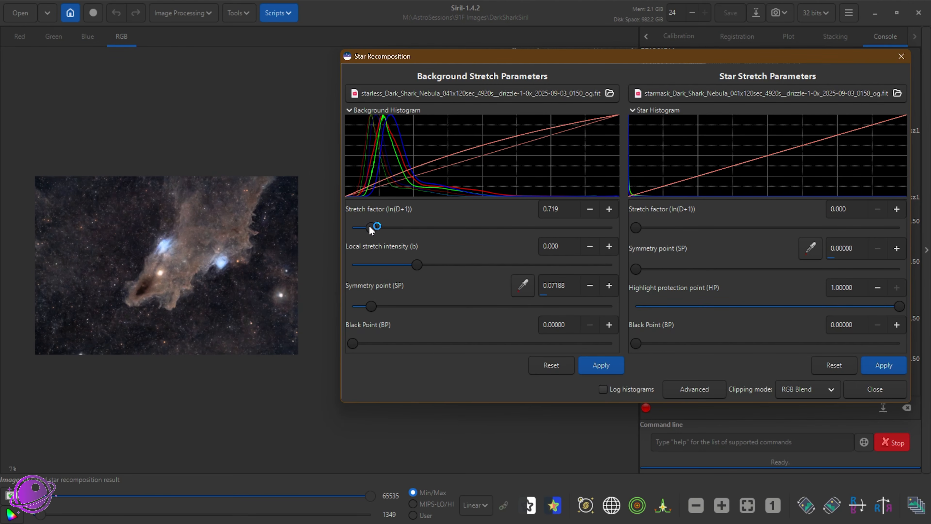
{"action": "left_click_drag", "start_coordinate": [421, 264], "coordinate": [425, 263]}
{"action": "left_click_drag", "start_coordinate": [348, 345], "coordinate": [371, 346]}
{"action": "left_click", "coordinate": [612, 366]}
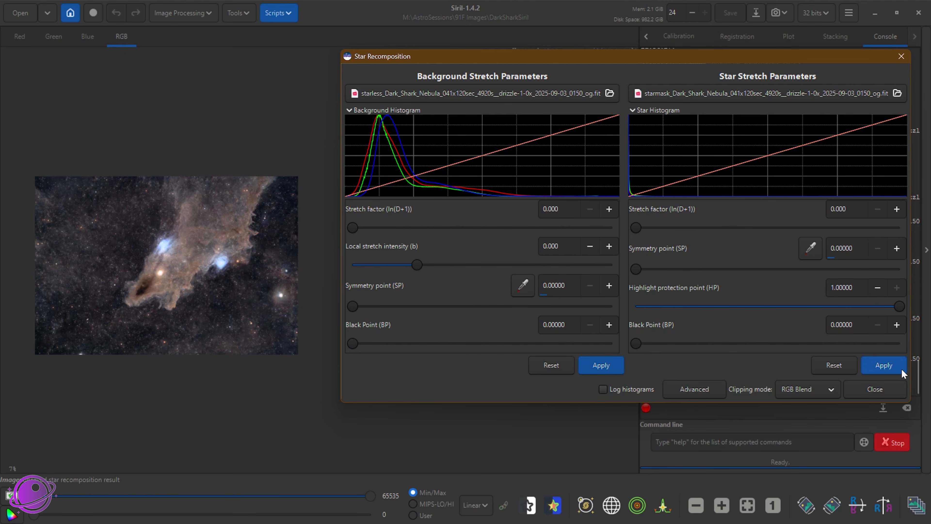
{"action": "left_click", "coordinate": [873, 389]}
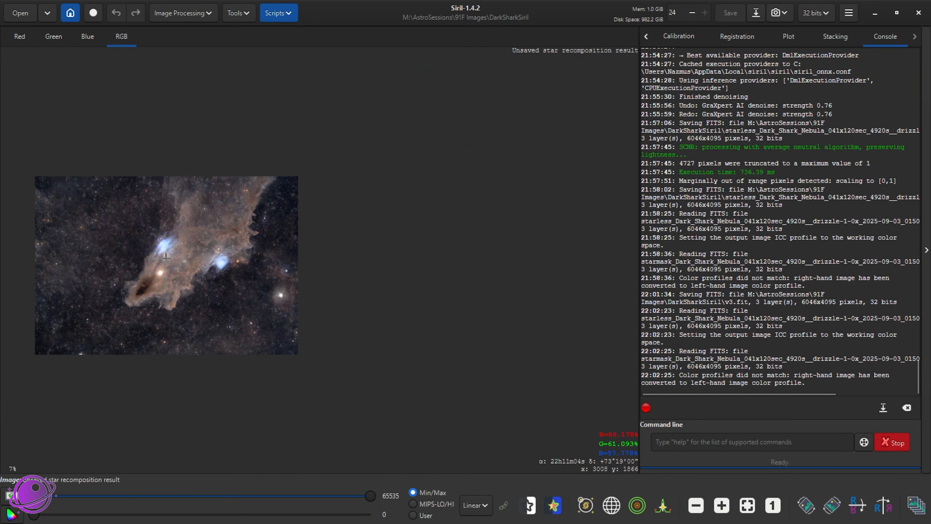
- Inspect the final recombined image as a whole and close up around the blue reflection nebula and dark background
{"action": "scroll", "coordinate": [264, 289], "scroll_direction": "up", "scroll_amount": 1}
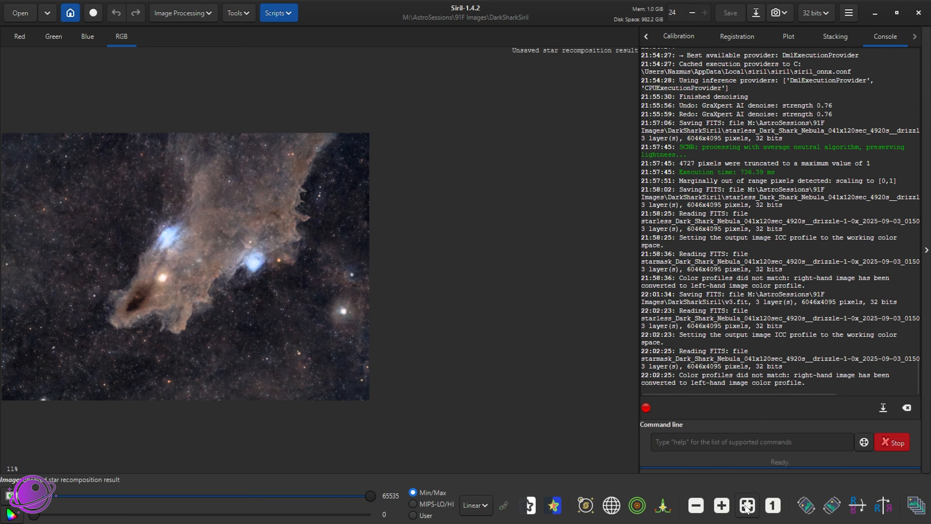
{"action": "scroll", "coordinate": [343, 342], "scroll_direction": "up", "scroll_amount": 1}
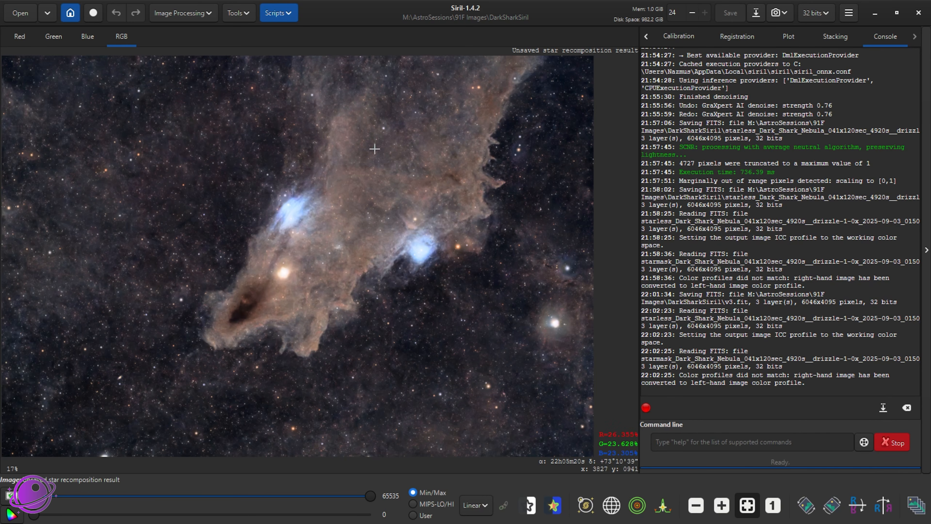
{"action": "scroll", "coordinate": [348, 173], "scroll_direction": "down", "scroll_amount": 2}
{"action": "scroll", "coordinate": [279, 186], "scroll_direction": "up", "scroll_amount": 2}
{"action": "scroll", "coordinate": [278, 186], "scroll_direction": "up", "scroll_amount": 2}
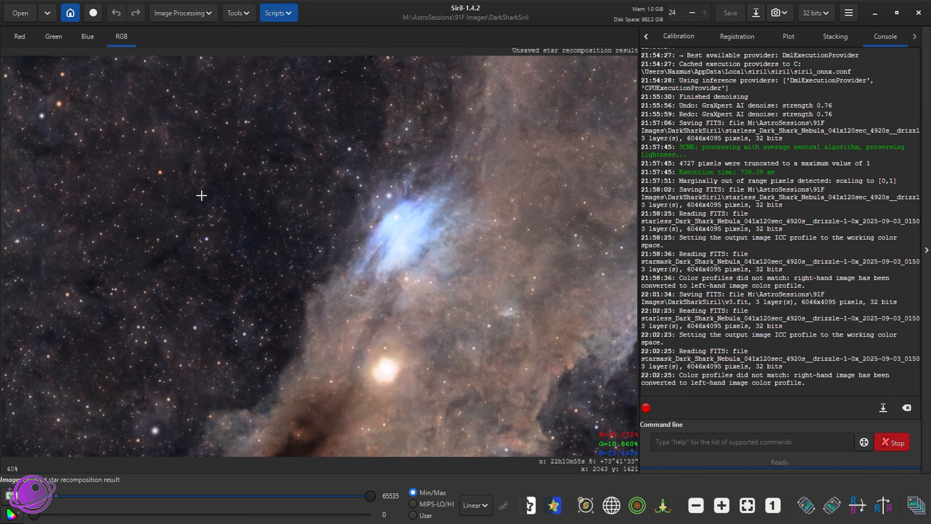
{"action": "scroll", "coordinate": [175, 208], "scroll_direction": "up", "scroll_amount": 3}
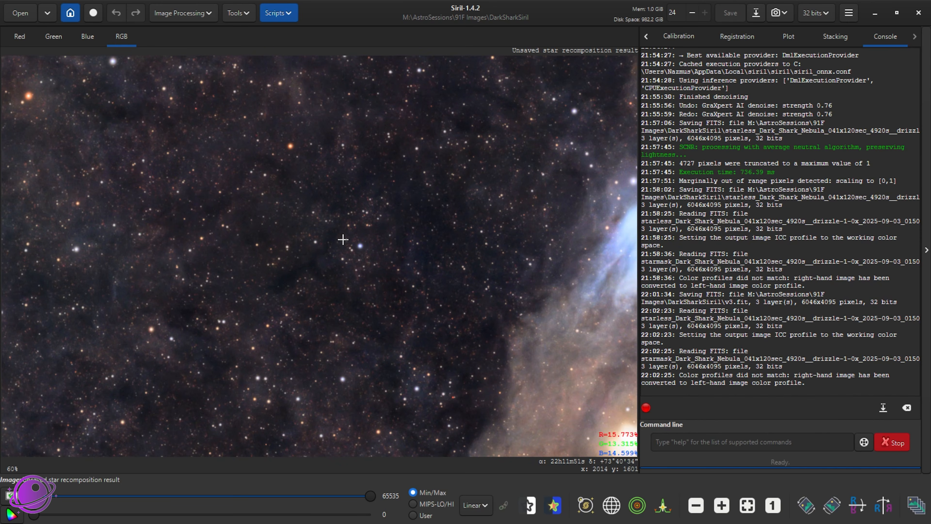
- Check the star field away from the nebula for star colour and background quality, and minimize the Siril window
{"action": "left_click_drag", "start_coordinate": [68, 204], "coordinate": [274, 231]}
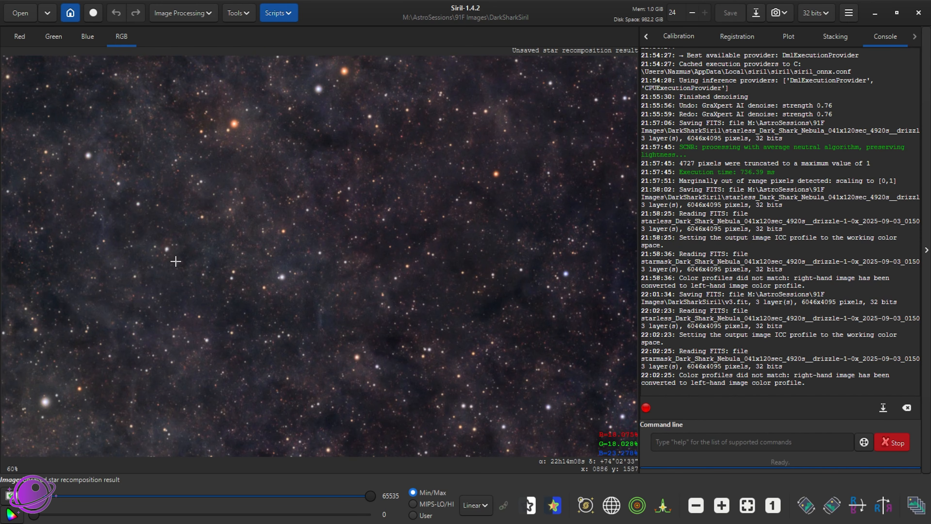
{"action": "scroll", "coordinate": [322, 343], "scroll_direction": "up", "scroll_amount": 2}
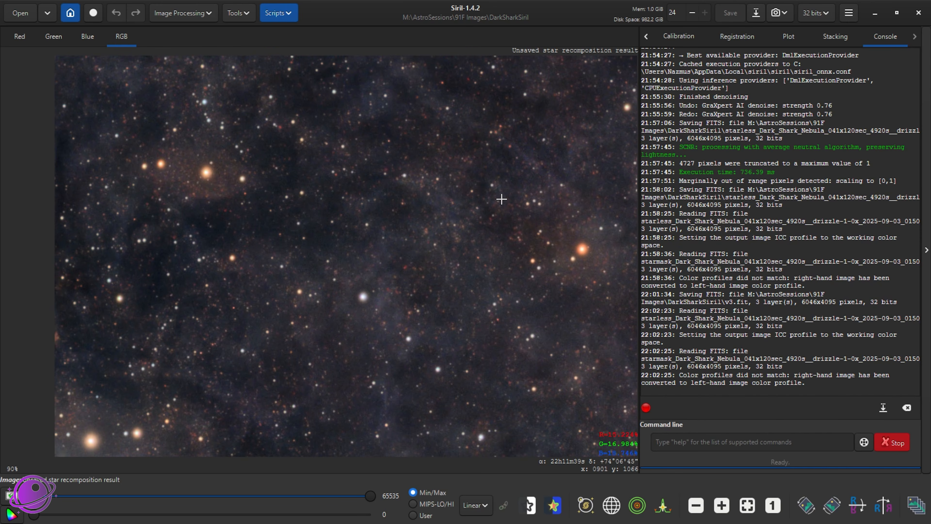
{"action": "scroll", "coordinate": [502, 199], "scroll_direction": "down", "scroll_amount": 2}
{"action": "scroll", "coordinate": [429, 169], "scroll_direction": "down", "scroll_amount": 1}
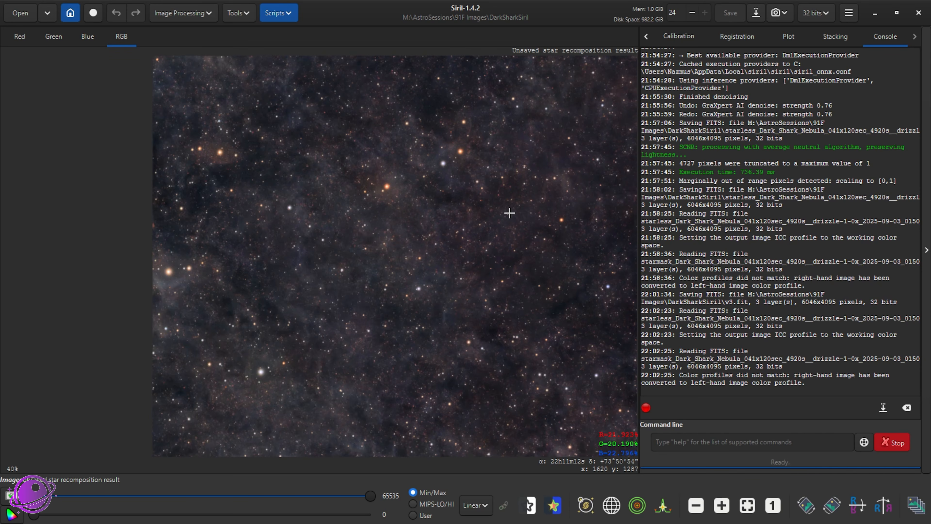
{"action": "scroll", "coordinate": [542, 216], "scroll_direction": "down", "scroll_amount": 4}
{"action": "left_click_drag", "start_coordinate": [525, 220], "coordinate": [486, 221]}
{"action": "left_click", "coordinate": [876, 13]}
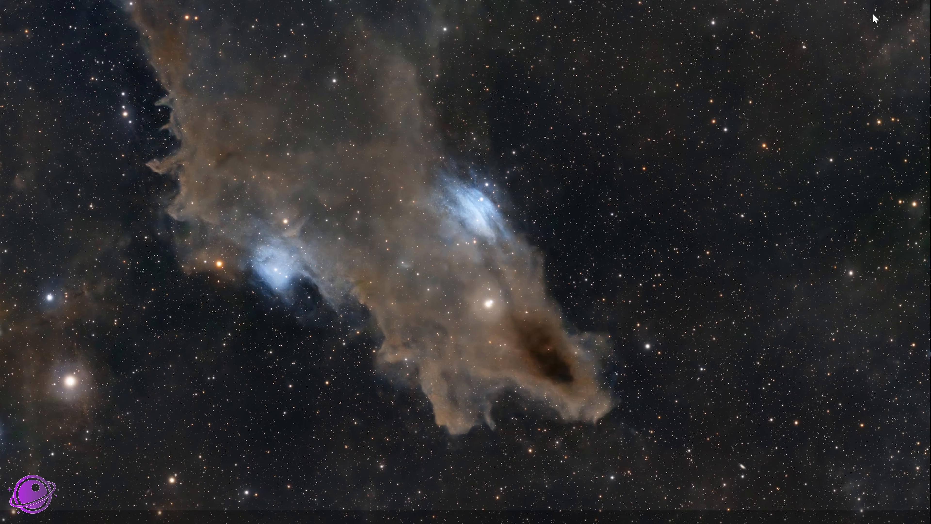